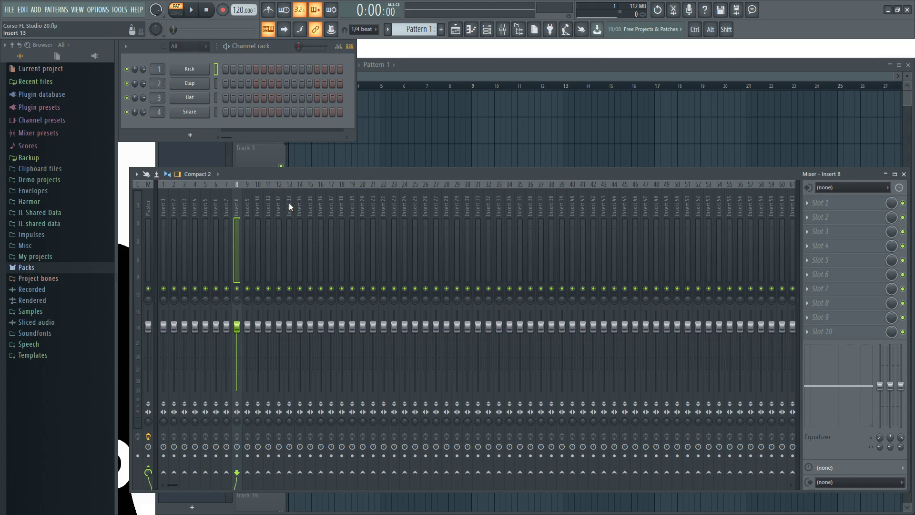
- Program Kick on steps 1, 5, 9 and 13, Clap on steps 5 and 13, and Hat on steps 3, 7, 11 and 15
right_click(205, 68)
click(303, 108)
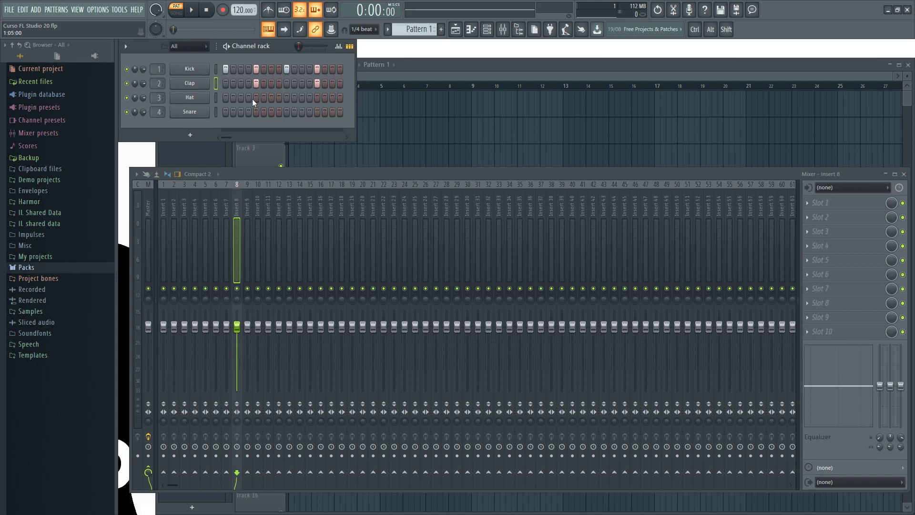
click(301, 97)
scroll(159, 68, up, 6)
scroll(158, 68, down, 6)
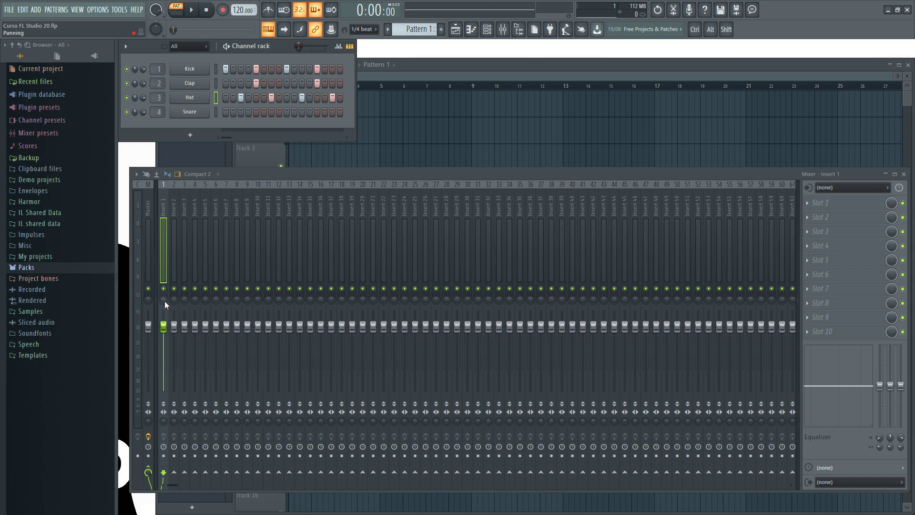
- Play the pattern while temporarily muting and unmuting mixer Inserts 2 and 3, and stop playback
key(space)
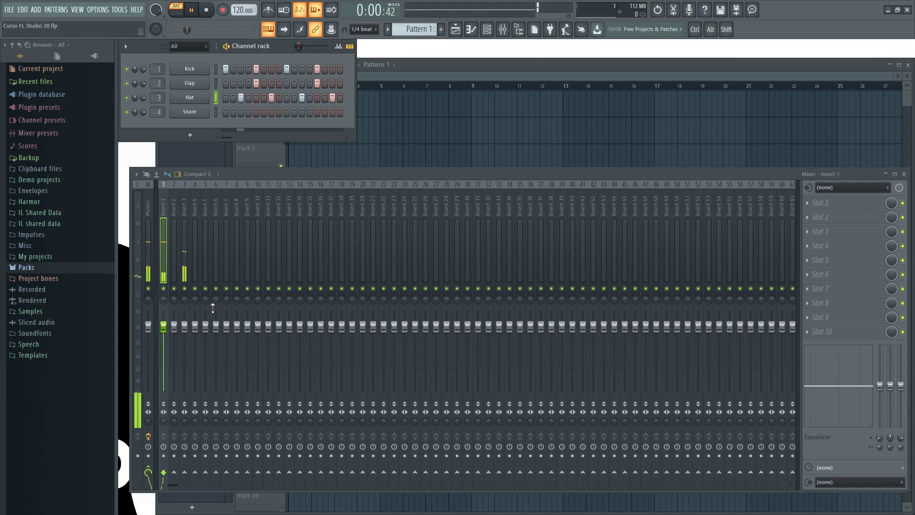
click(185, 289)
click(174, 289)
click(184, 288)
click(174, 289)
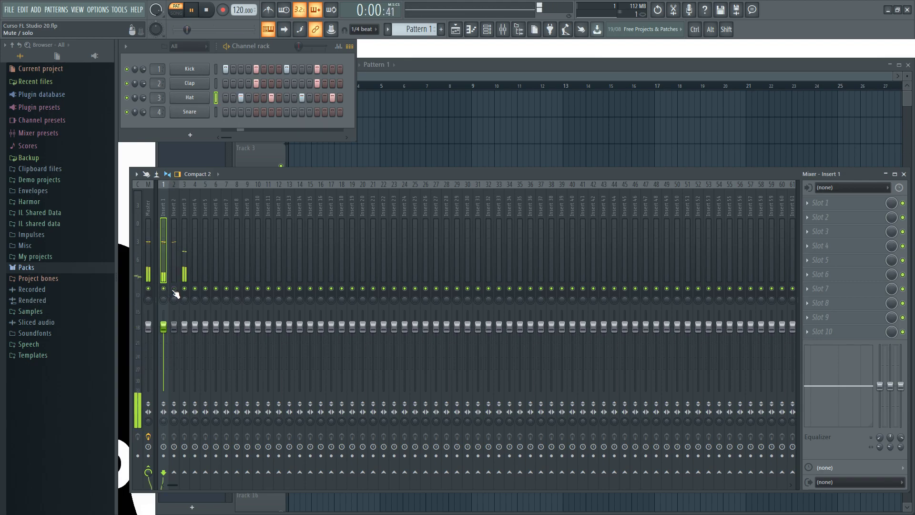
key(space)
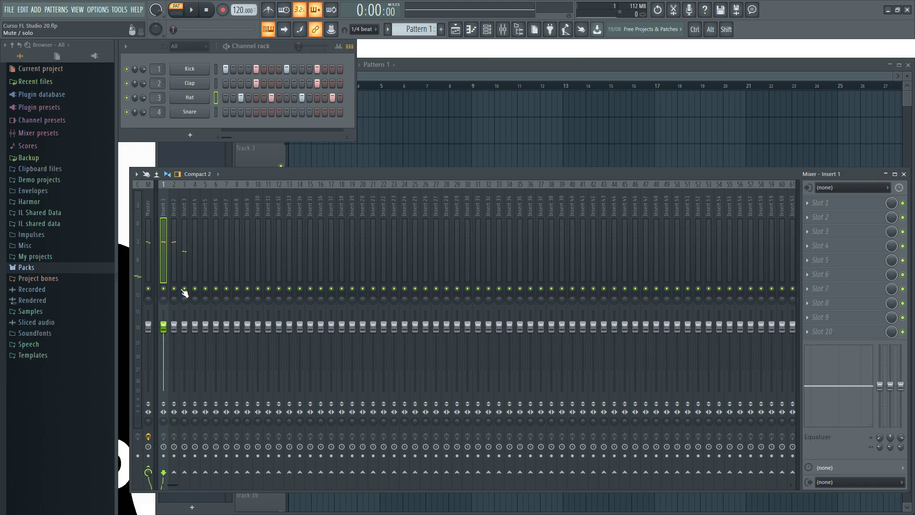
- Play the pattern while trying out the Insert 2 volume fader, and stop playback
key(space)
mouse_move(175, 328)
mouse_down()
mouse_move(179, 351)
mouse_move(176, 331)
mouse_up()
key(space)
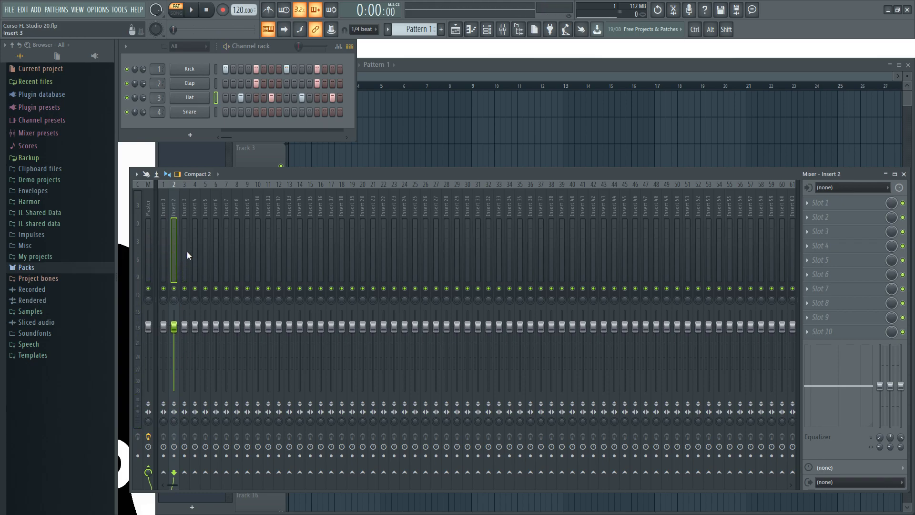
click(210, 210)
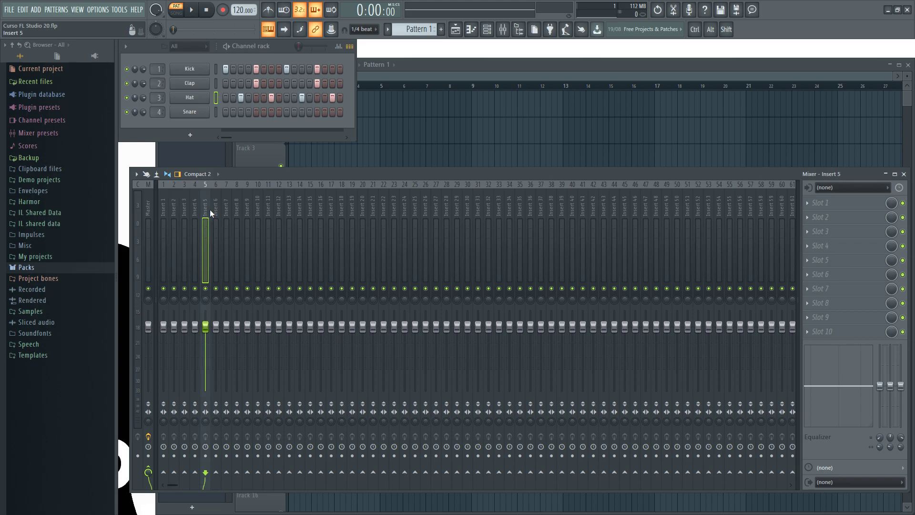
click(183, 200)
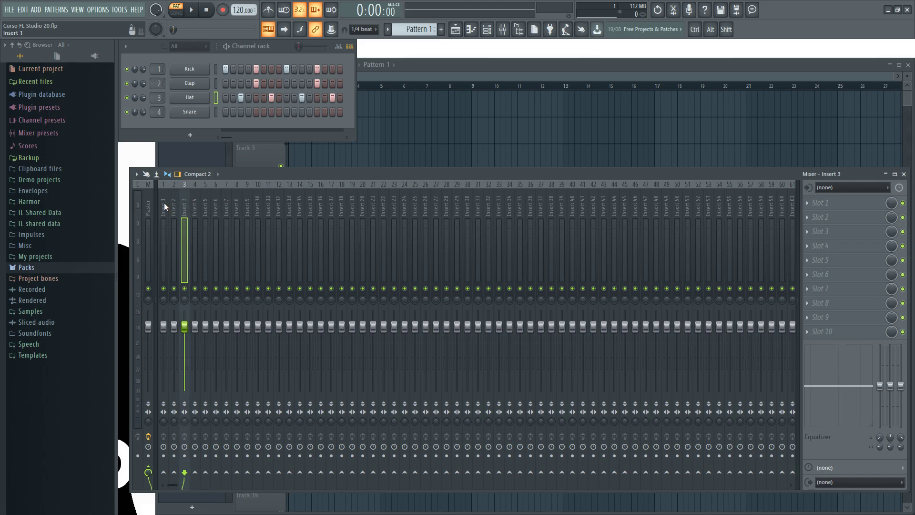
click(164, 202)
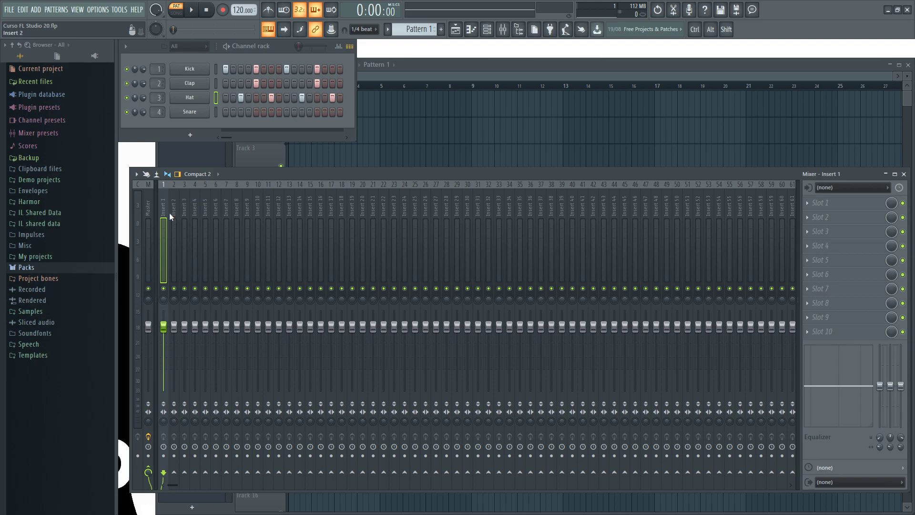
click(173, 205)
- Rename mixer Insert 1 as Kick and give it a violet-blue colour and a bass drum icon
click(161, 204)
right_click(164, 204)
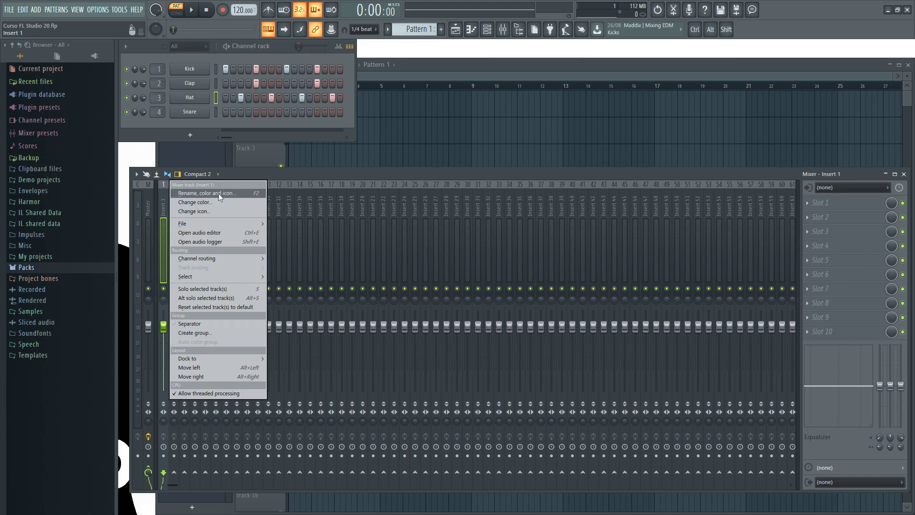
click(248, 194)
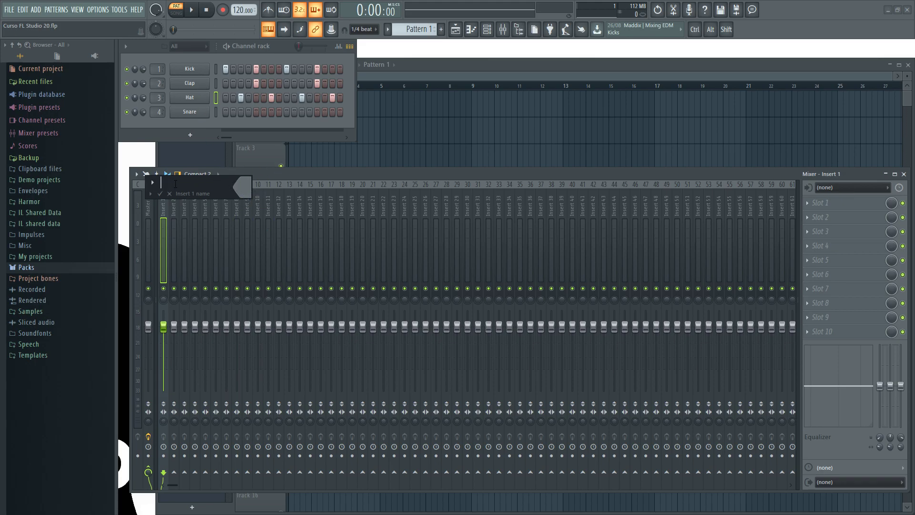
text(Kick)
click(241, 186)
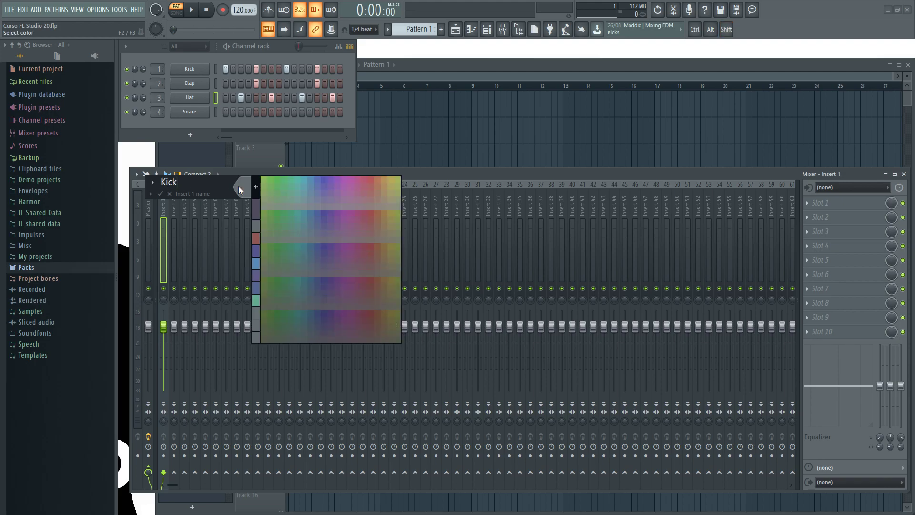
click(327, 179)
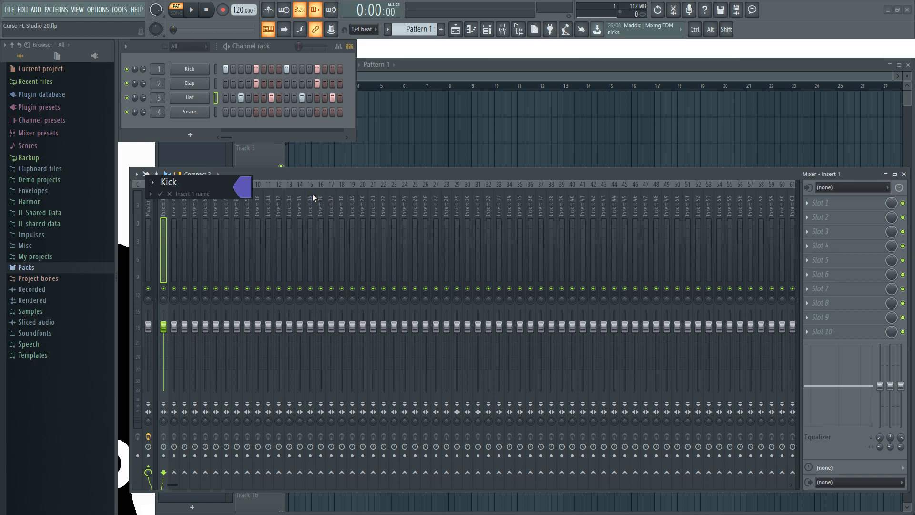
click(152, 182)
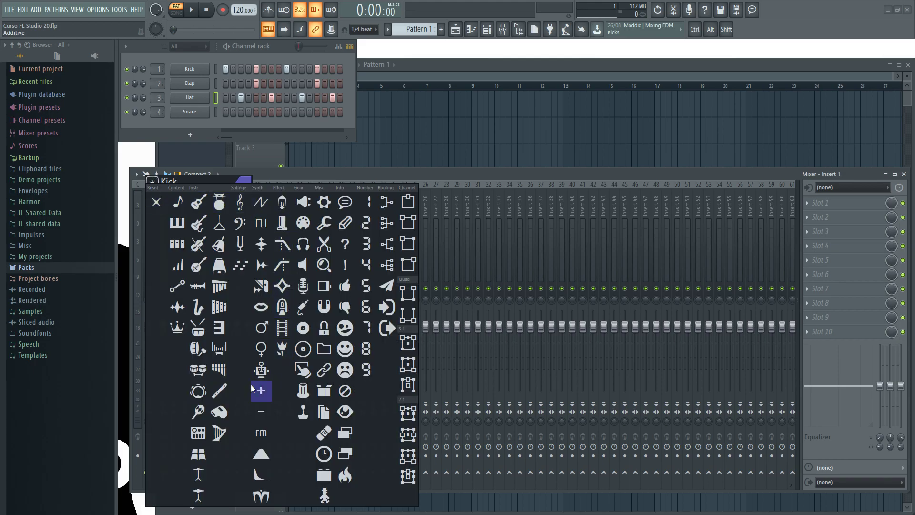
click(196, 347)
key(Return)
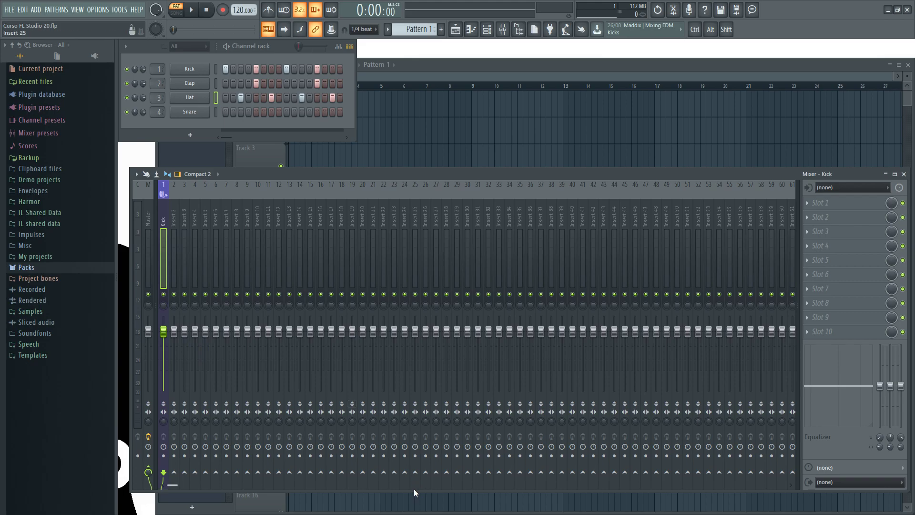
- Make the mixer window taller and shift it slightly within the workspace
drag(414, 490, 416, 511)
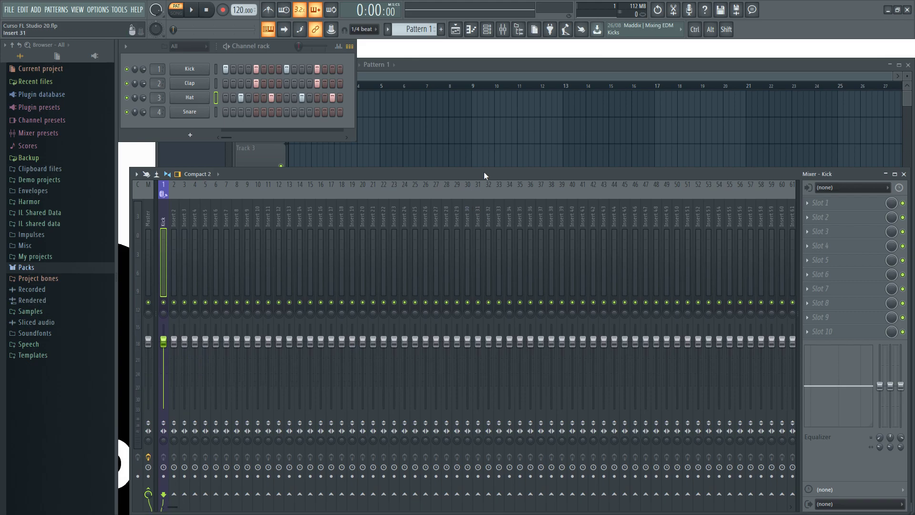
drag(484, 173, 489, 171)
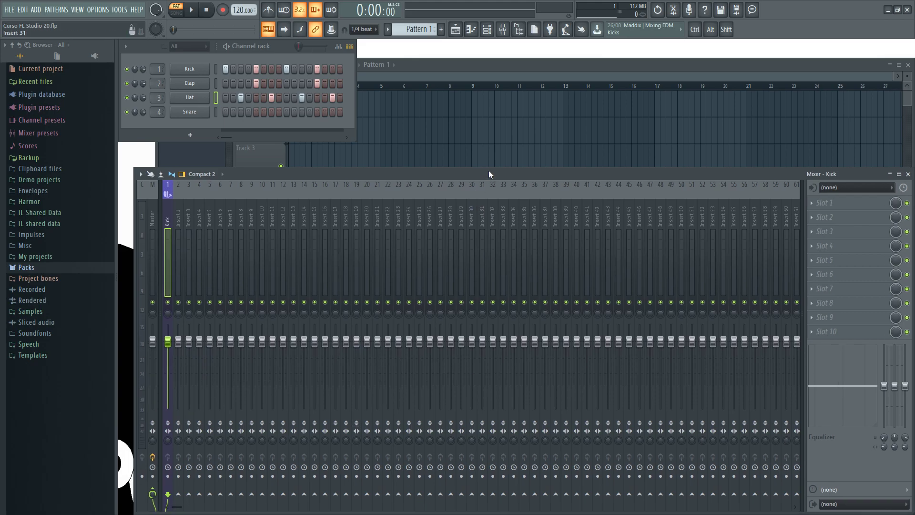
- Name mixer Insert 2 with the Clap preset, including its colour and icon
click(179, 210)
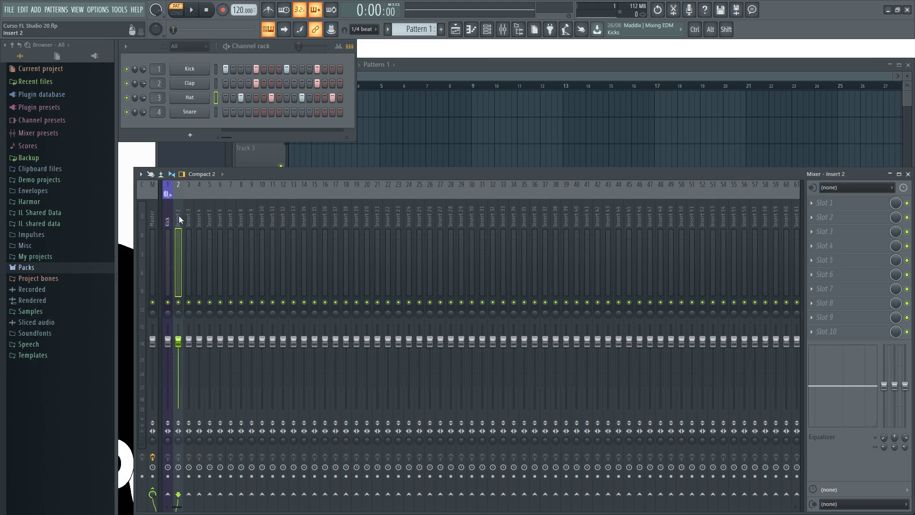
double_click(179, 219)
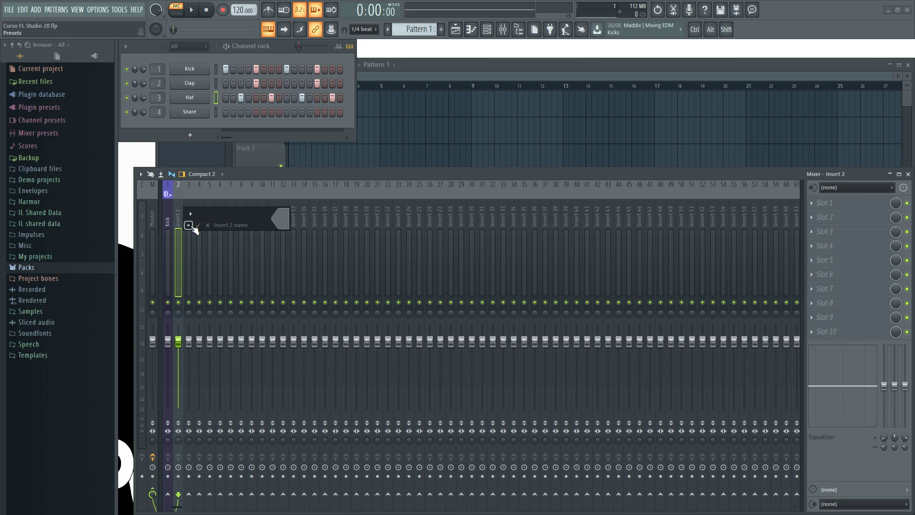
click(189, 226)
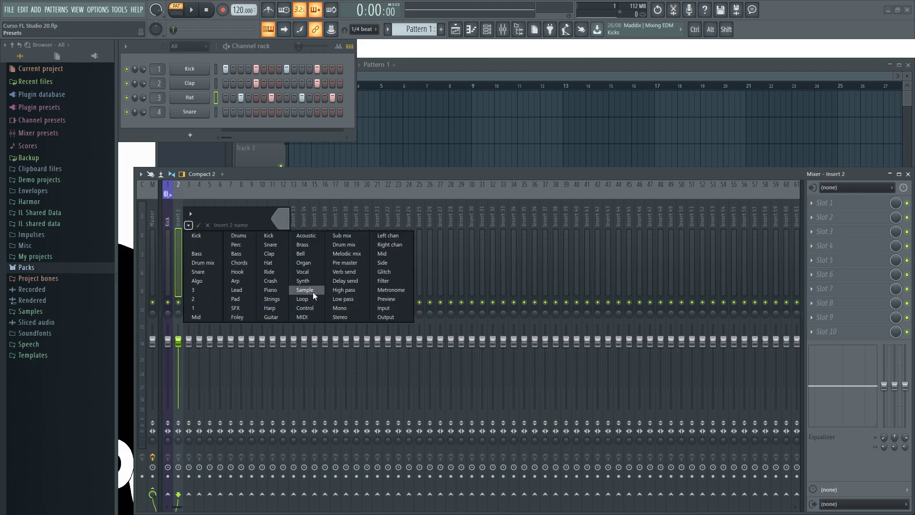
click(280, 260)
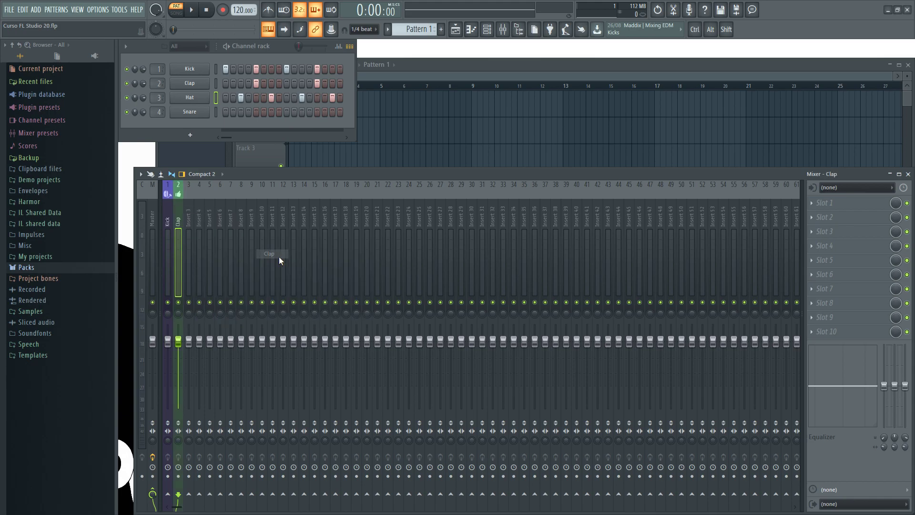
- Name mixer Insert 3 with the Hat preset, including its colour and icon
click(190, 215)
double_click(189, 213)
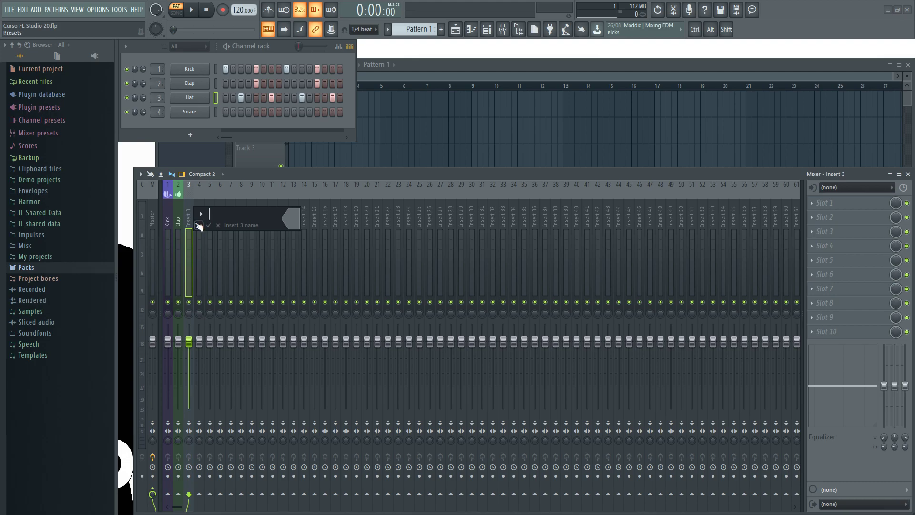
click(199, 225)
click(287, 264)
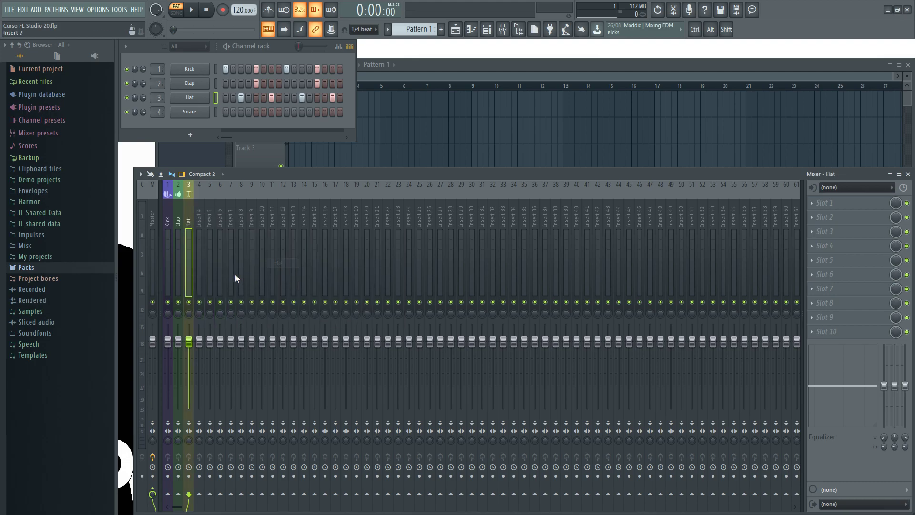
- Play the pattern to check the Kick, Clap and Hat mixer meters, stop playback and select the Kick track
key(space)
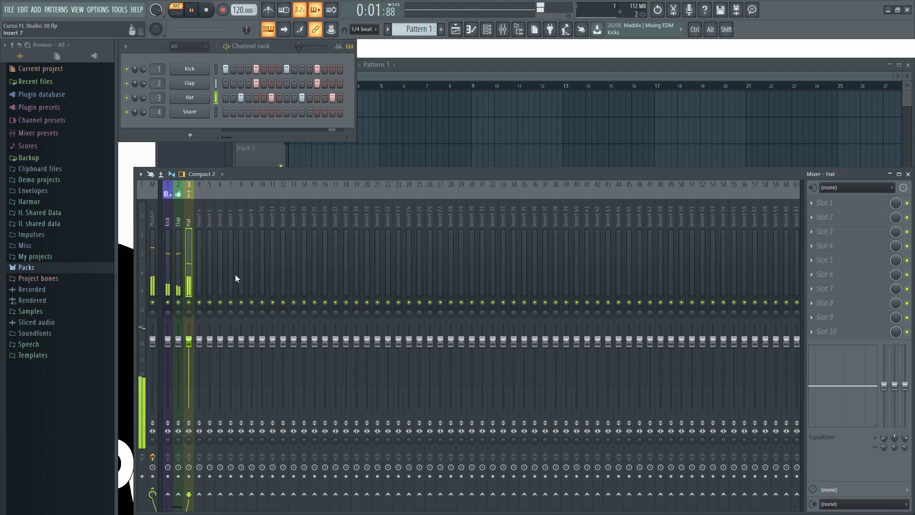
key(space)
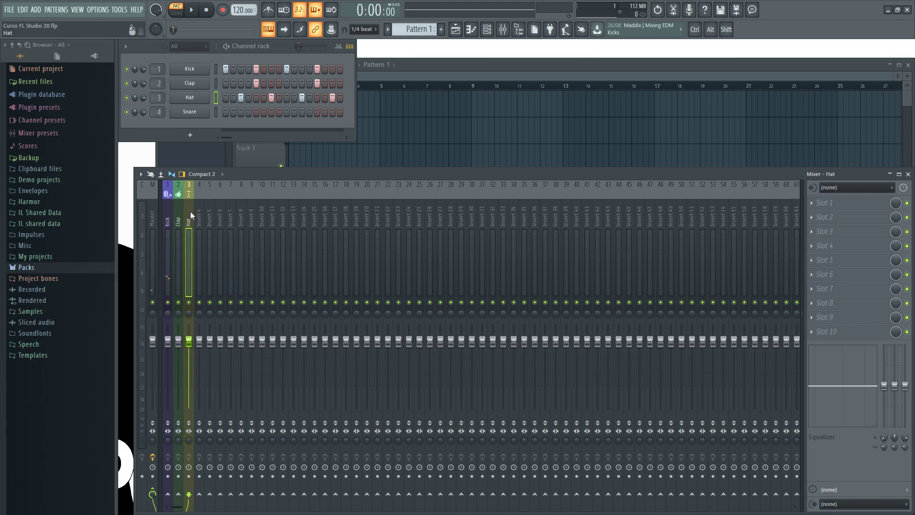
click(167, 210)
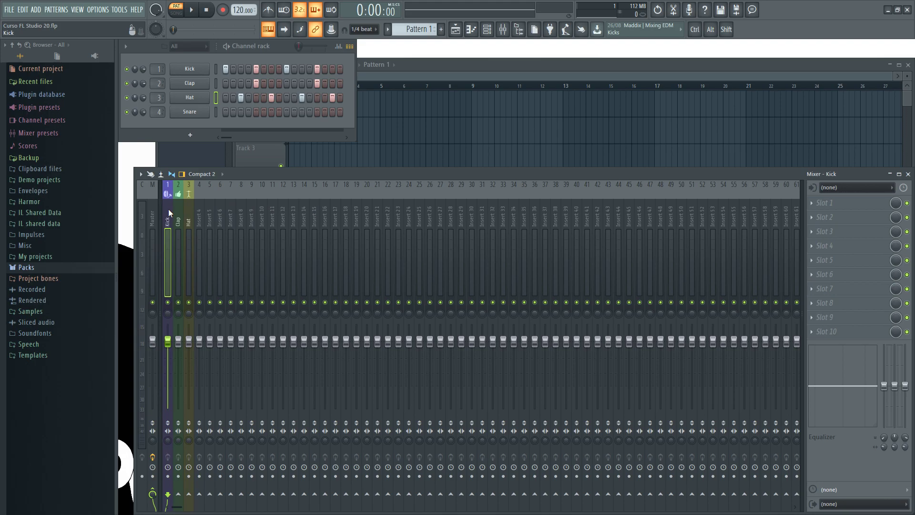
- Move the Hat mixer track from position 3 to position 8
click(188, 210)
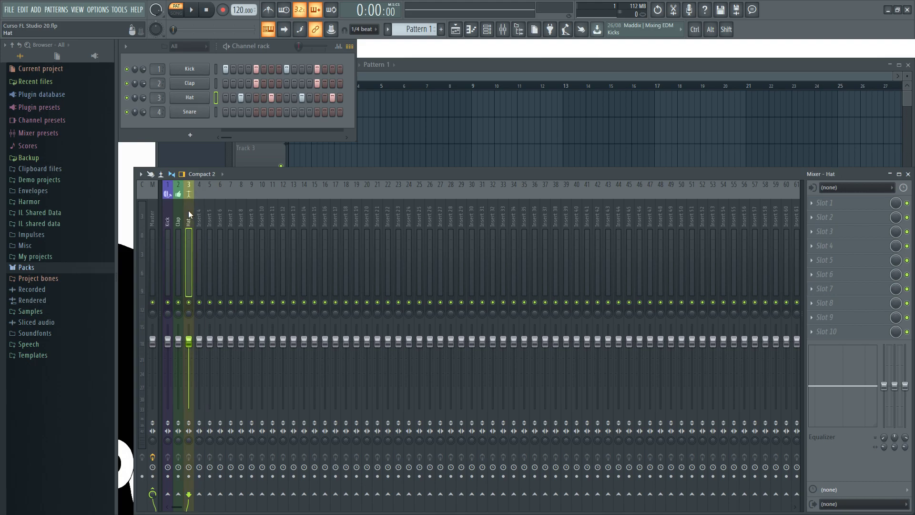
key(alt)
key(alt+Right)
key(alt+Right)
key(alt+Right)
key(alt+Right)
key(alt+Right)
key(alt+Right)
key(alt+Right)
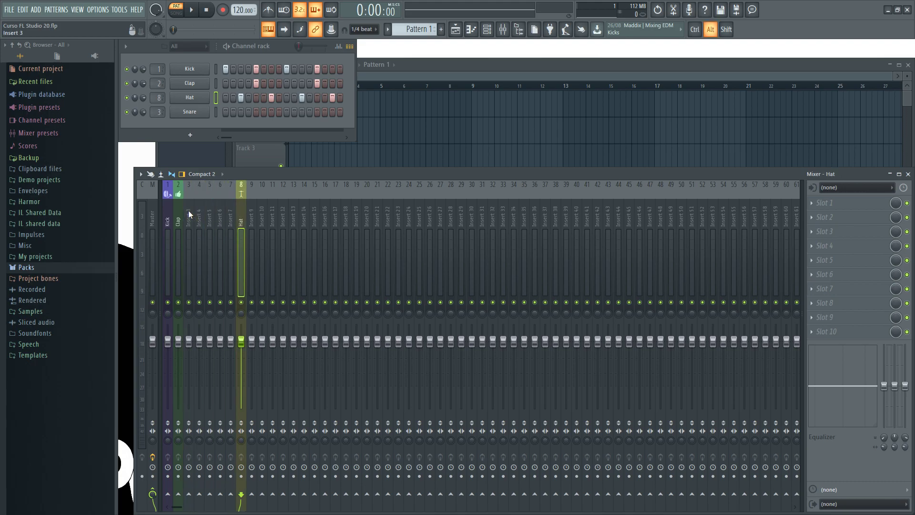
- Shift the Hat mixer track back and forth along the mixer, leaving it in position 4
key(alt+Left)
key(alt+Left)
key(alt+Left)
key(alt+Right)
key(alt+Right)
key(alt+Left)
key(alt+Left)
key(alt+Left)
key(alt+Left)
key(alt+Left)
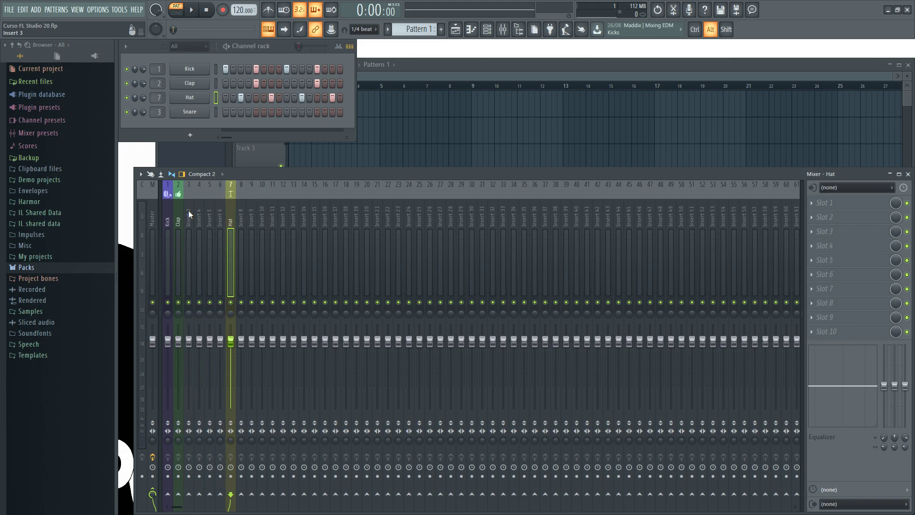
key(alt+Right)
key(alt+Right)
key(alt+Left)
key(alt+Left)
key(alt+Right)
key(alt+Right)
key(alt+Left)
key(alt+Left)
key(alt+Left)
key(alt+Right)
click(188, 210)
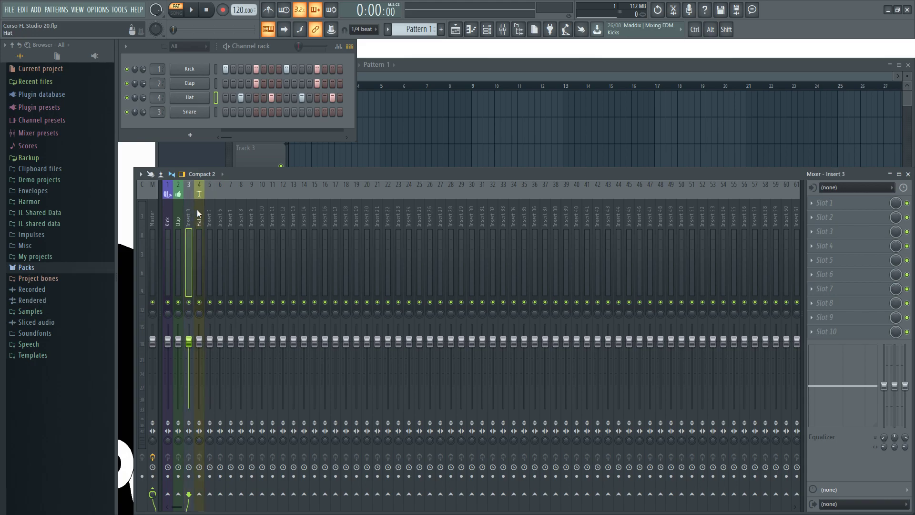
click(197, 210)
click(213, 209)
- Select the Hat mixer track and move it to position 11
click(202, 209)
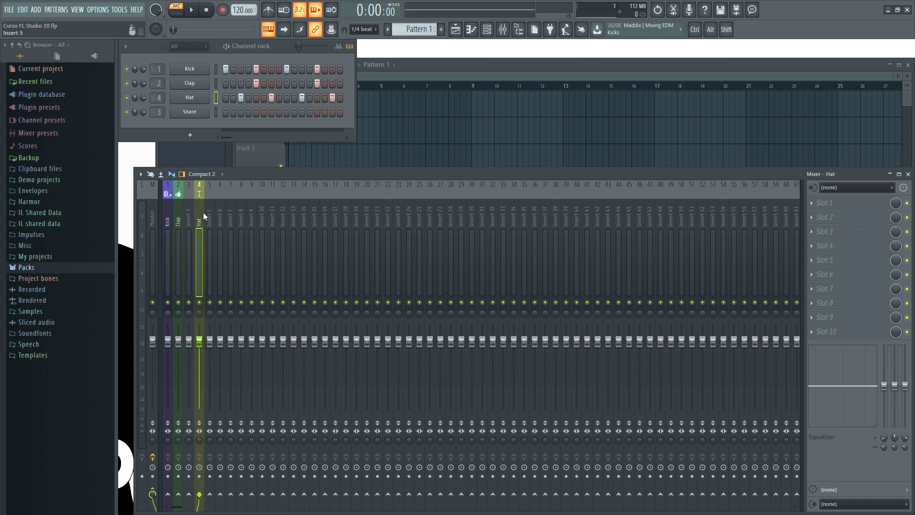
scroll(199, 214, down, 2)
scroll(199, 214, up, 2)
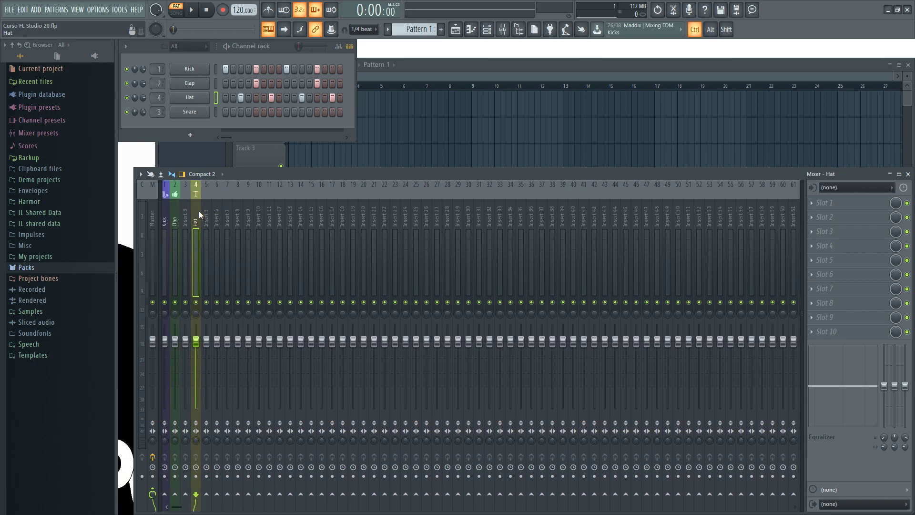
scroll(199, 215, down, 1)
scroll(210, 210, up, 1)
scroll(200, 211, down, 14)
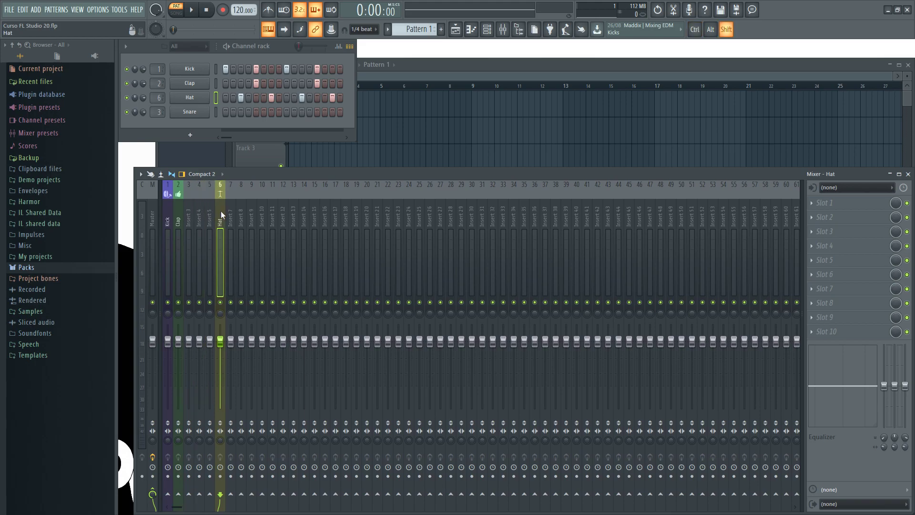
scroll(347, 211, up, 14)
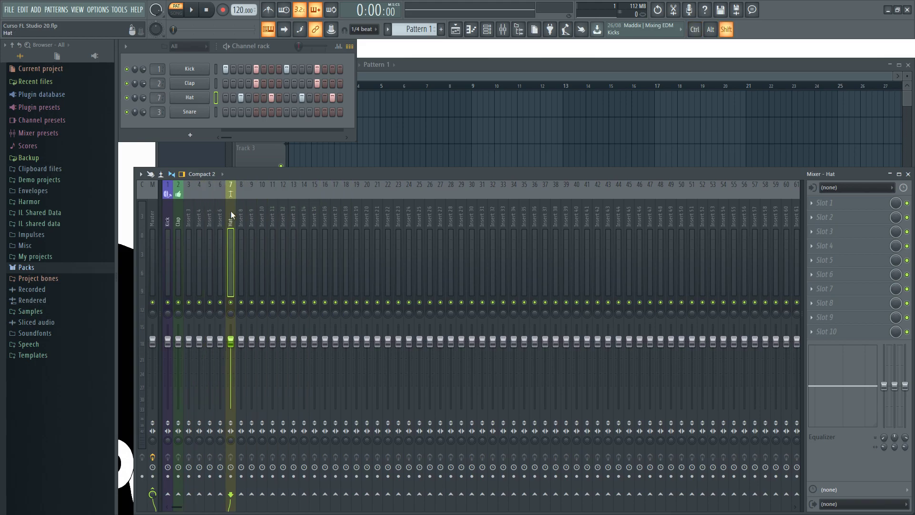
scroll(199, 211, up, 1)
scroll(199, 211, down, 9)
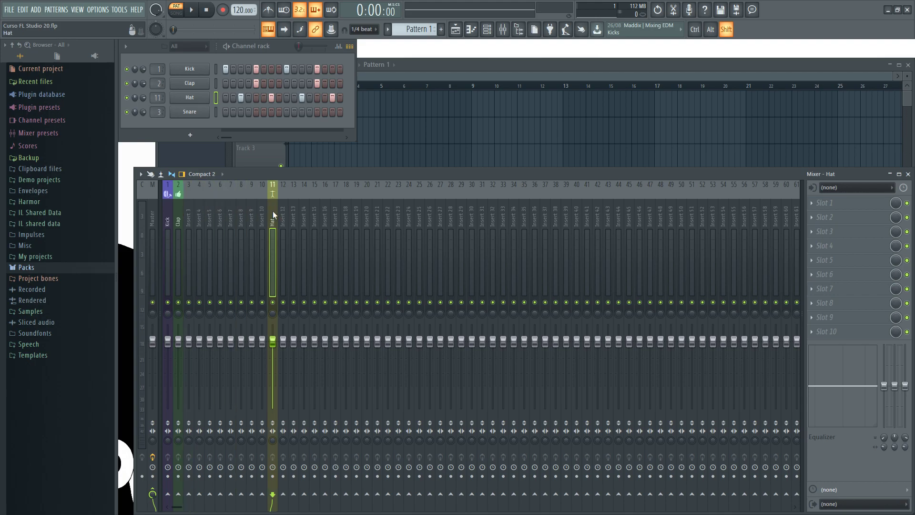
- Reposition the mixer tracks so that Kick sits at position 4, Clap at 6 and Hat at 7
scroll(273, 211, up, 5)
click(180, 213)
scroll(179, 213, down, 4)
click(168, 213)
scroll(200, 215, down, 3)
scroll(199, 215, down, 1)
scroll(199, 214, up, 1)
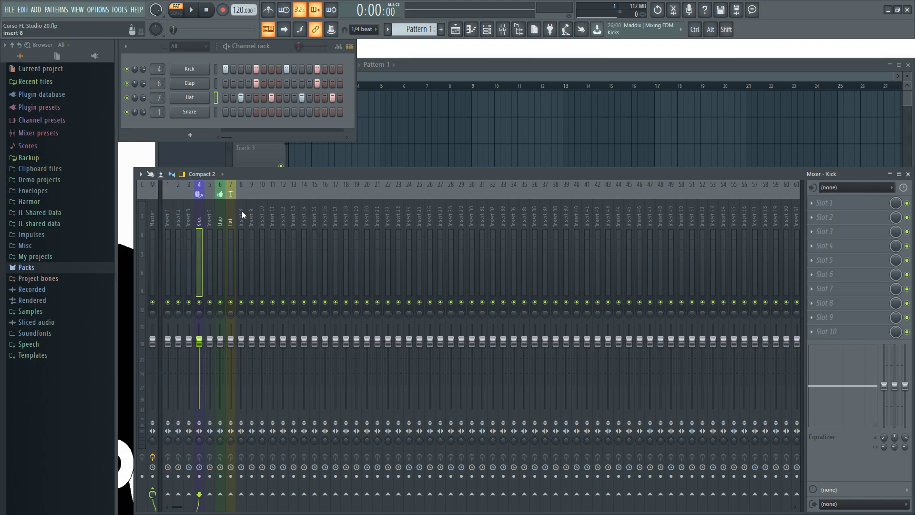
- Move the Hat mixer track to position 12, Clap to position 10 and Kick to position 7
click(233, 212)
scroll(232, 213, down, 5)
click(216, 210)
scroll(220, 210, down, 4)
click(198, 213)
scroll(199, 213, down, 3)
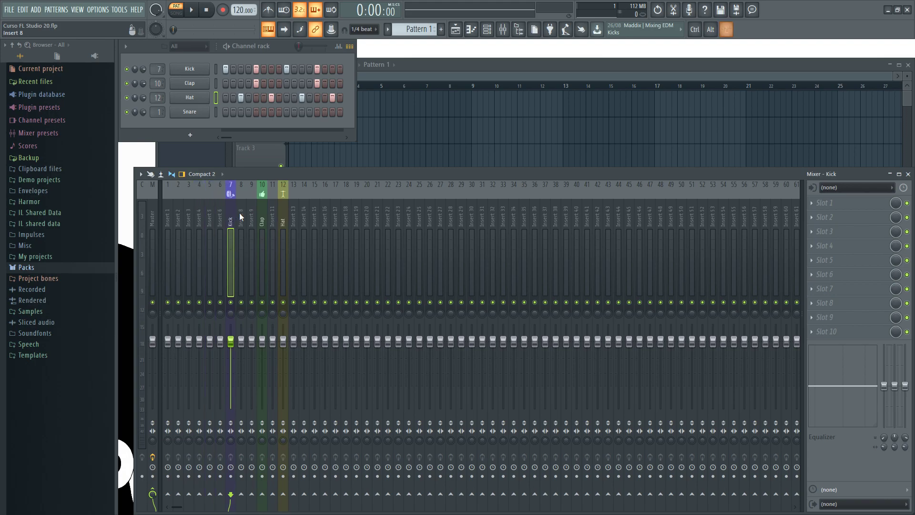
- Set the Kick mixer track's docking to Middle and move the track to position 8
right_click(229, 217)
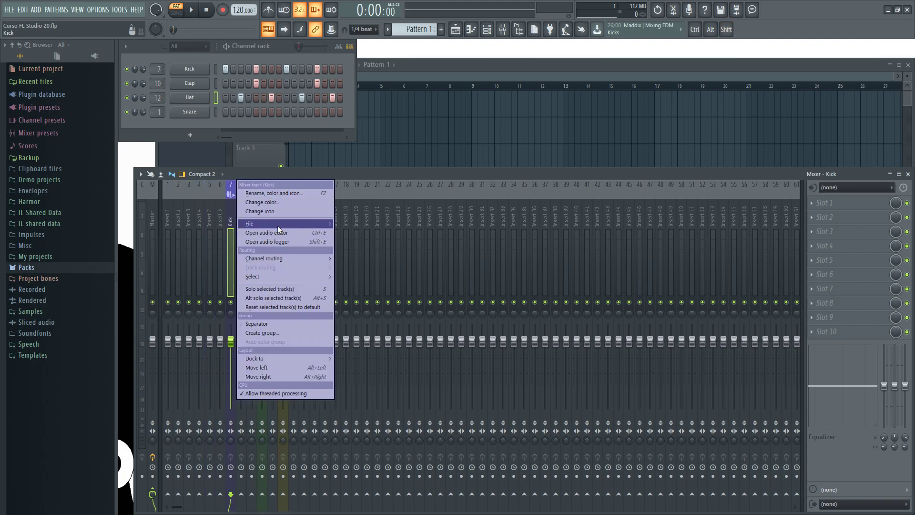
mouse_move(272, 224)
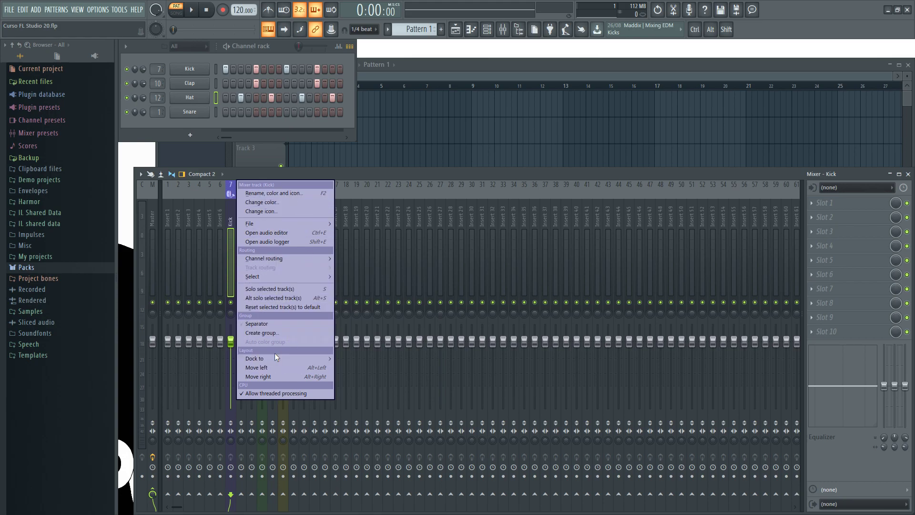
mouse_move(285, 358)
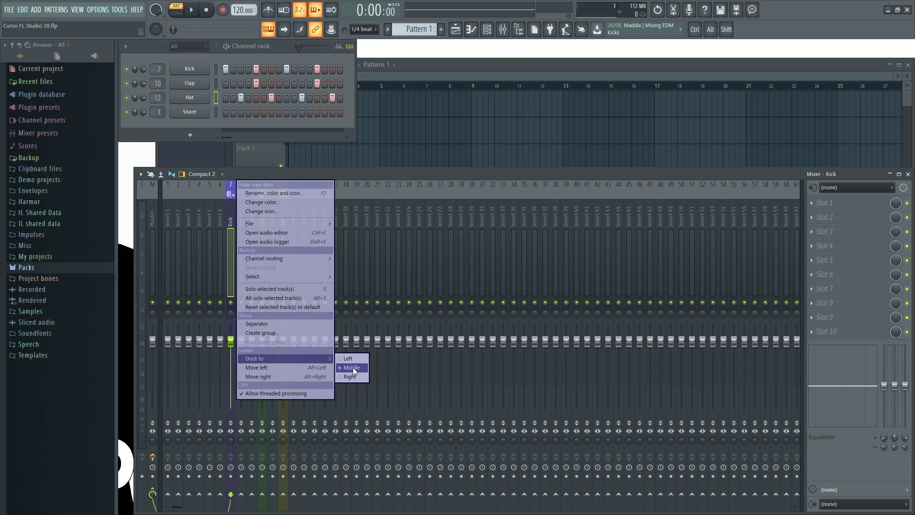
click(353, 367)
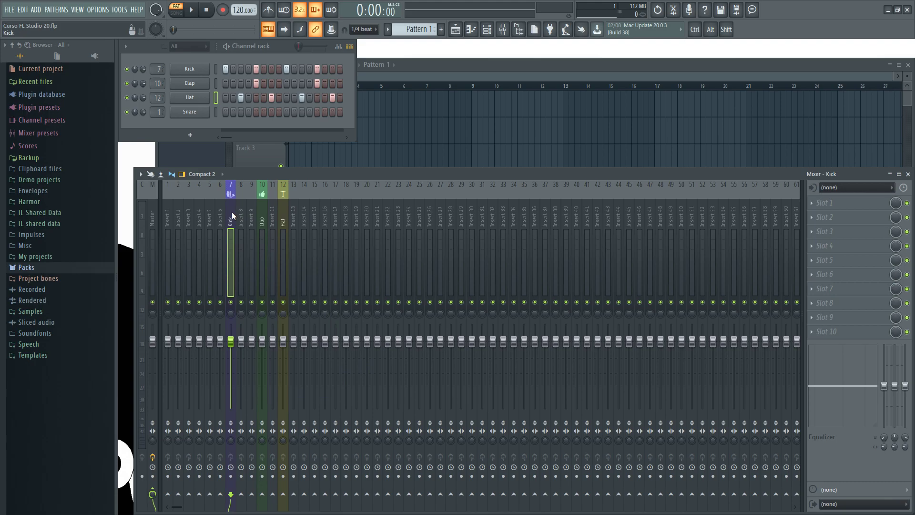
drag(232, 212, 241, 212)
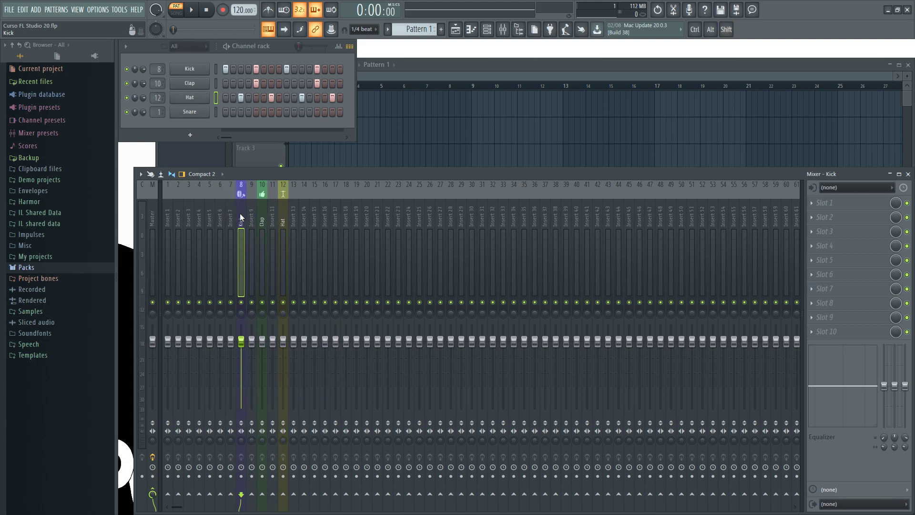
- Dock the Kick mixer track to the Left and look through the remaining insert tracks
right_click(239, 213)
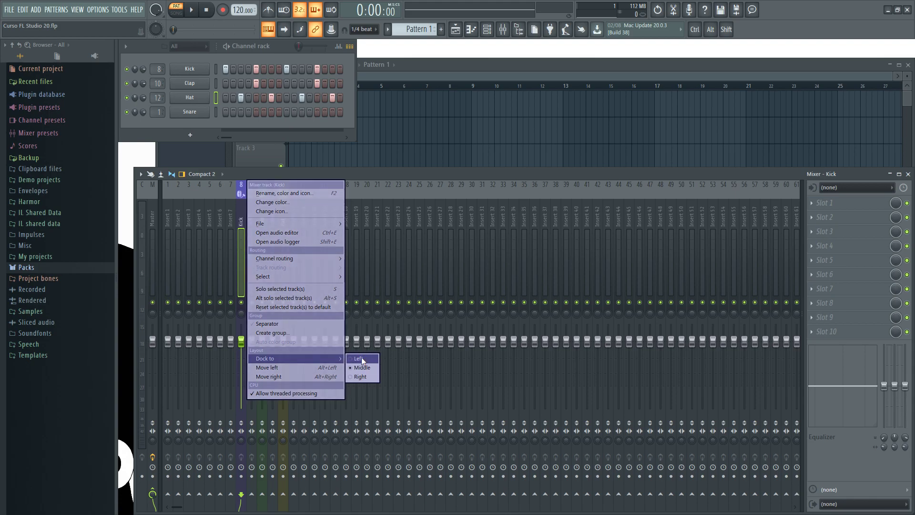
click(360, 358)
click(218, 208)
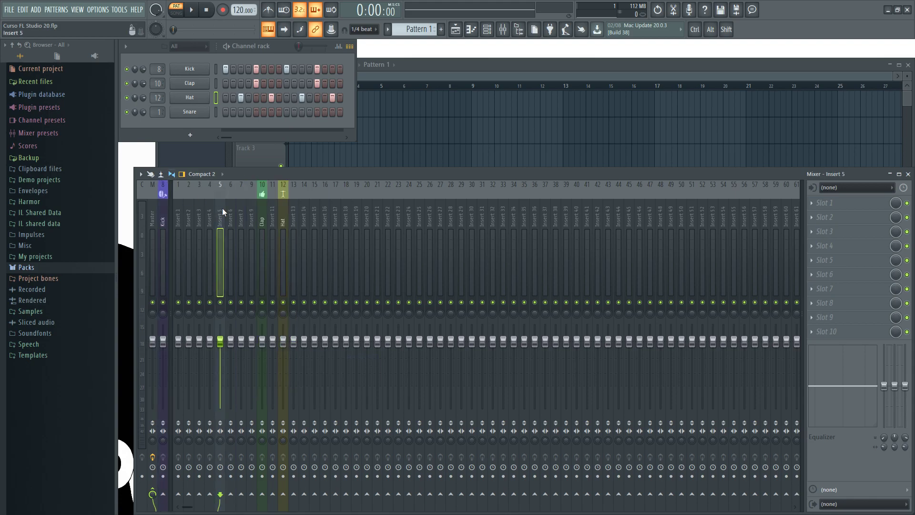
scroll(226, 208, down, 10)
scroll(432, 208, down, 12)
scroll(432, 208, up, 4)
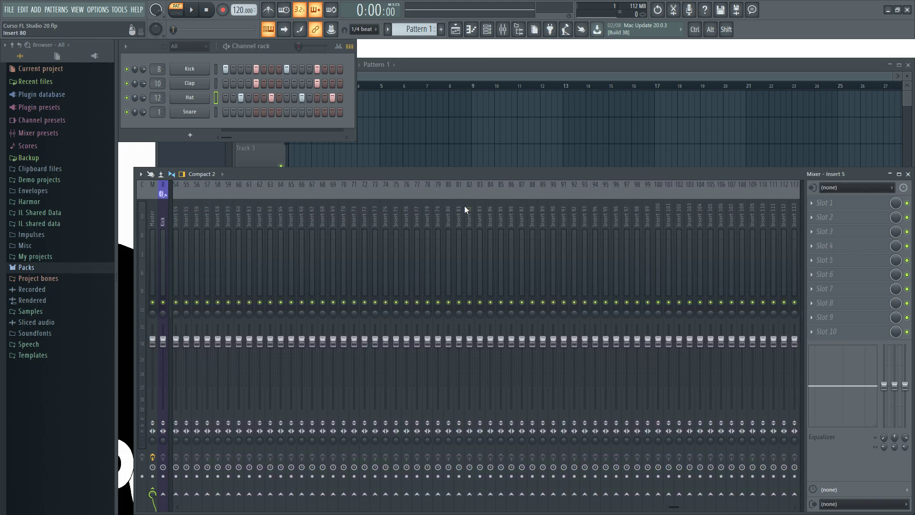
scroll(521, 217, up, 18)
scroll(519, 217, up, 2)
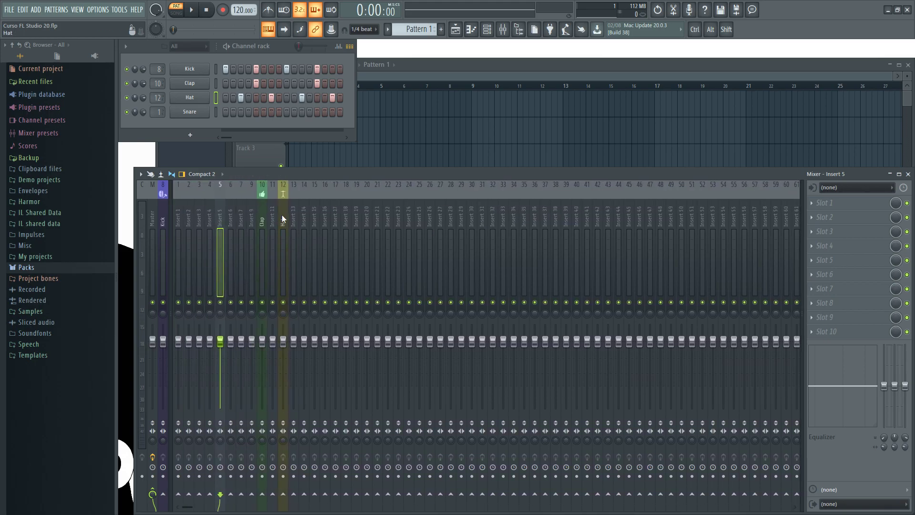
- Dock the Hat mixer track to the Right and look through the insert tracks between the docked ones
right_click(282, 215)
mouse_move(357, 358)
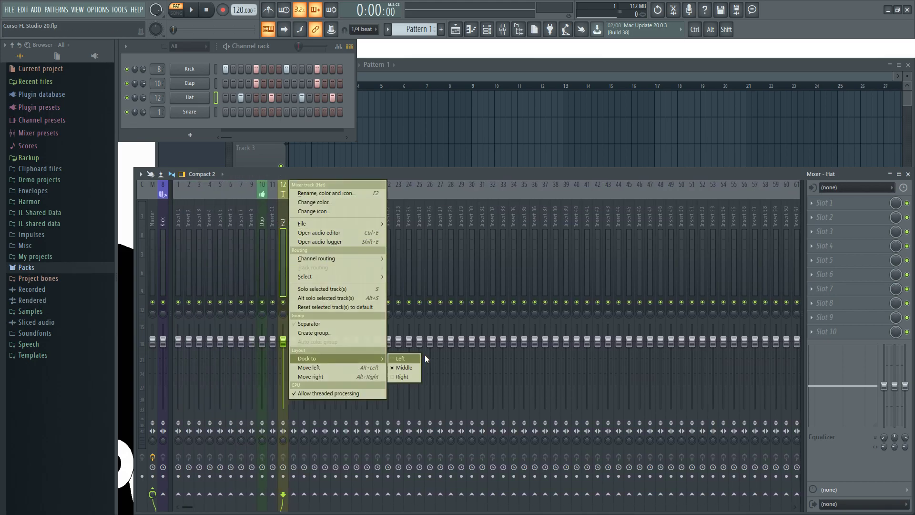
click(403, 377)
scroll(594, 213, down, 10)
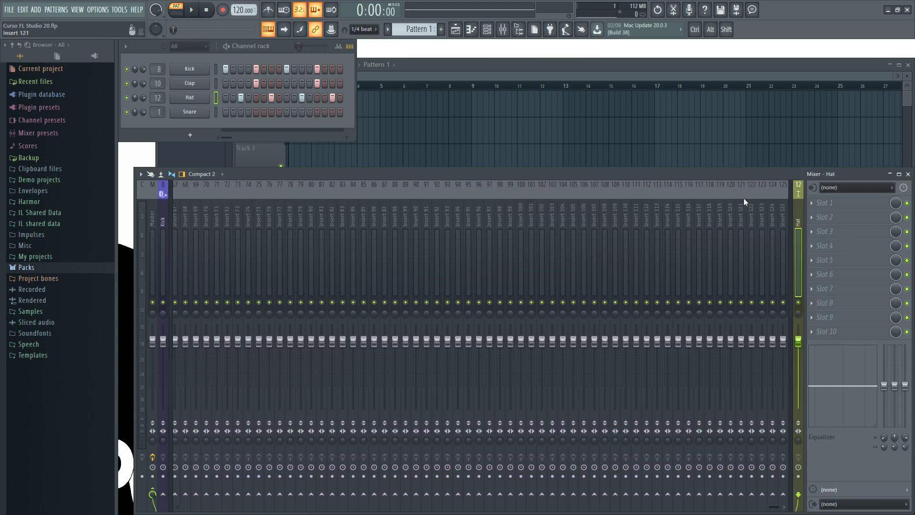
scroll(717, 213, up, 10)
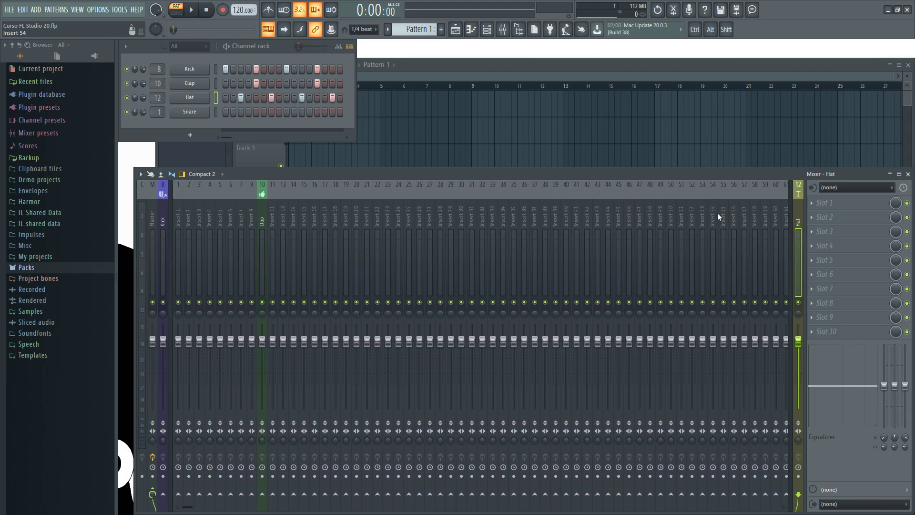
- Dock the Hat mixer track back to the Middle
right_click(797, 216)
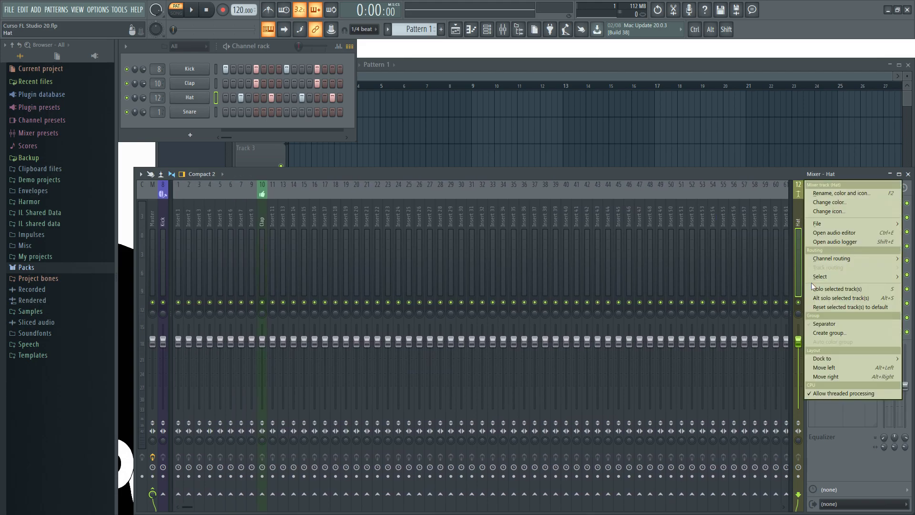
mouse_move(830, 358)
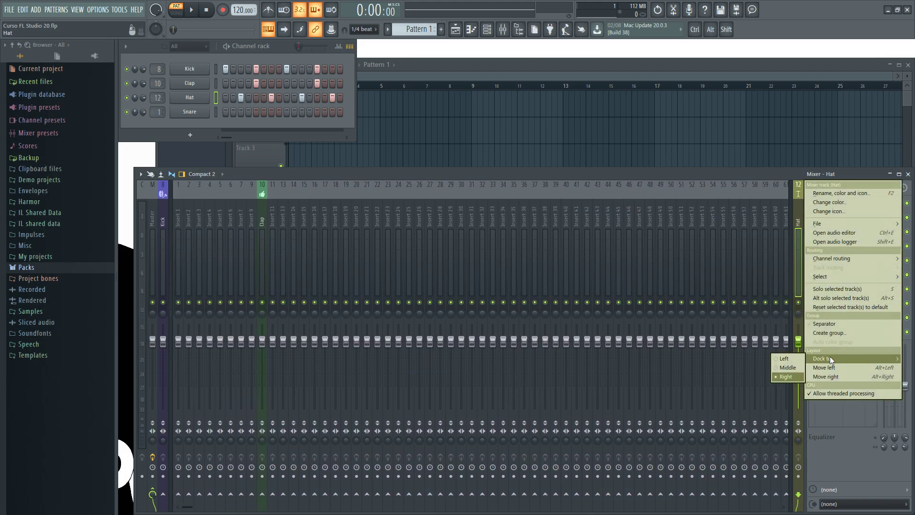
click(788, 368)
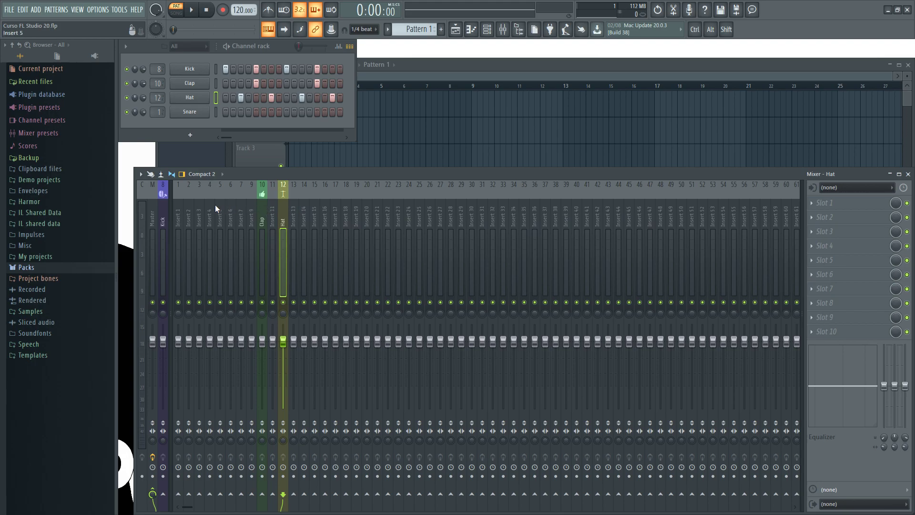
- Return the Kick mixer track to the Middle dock and check how it scrolls with the other tracks
click(164, 215)
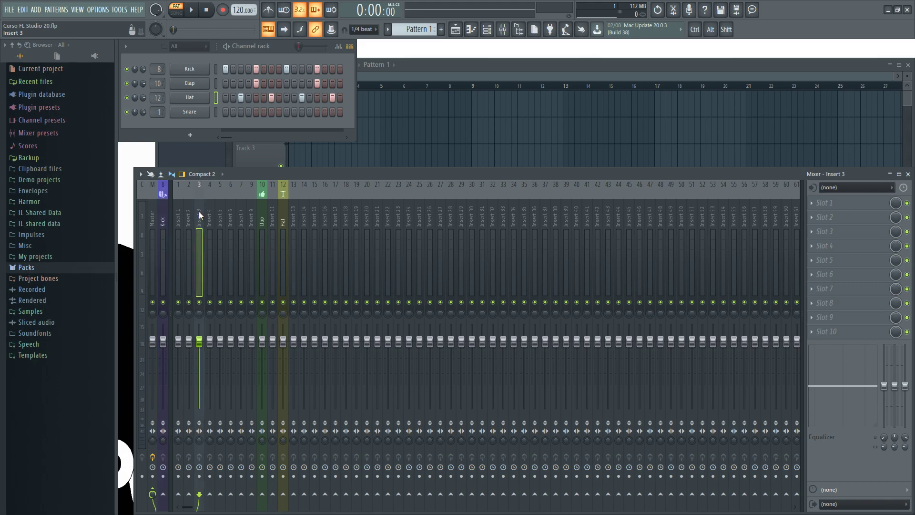
right_click(164, 212)
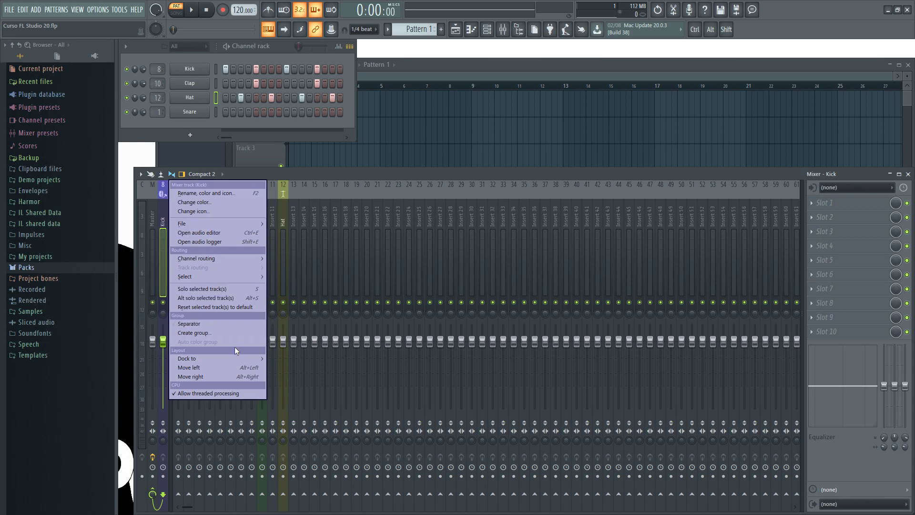
mouse_move(246, 362)
click(291, 367)
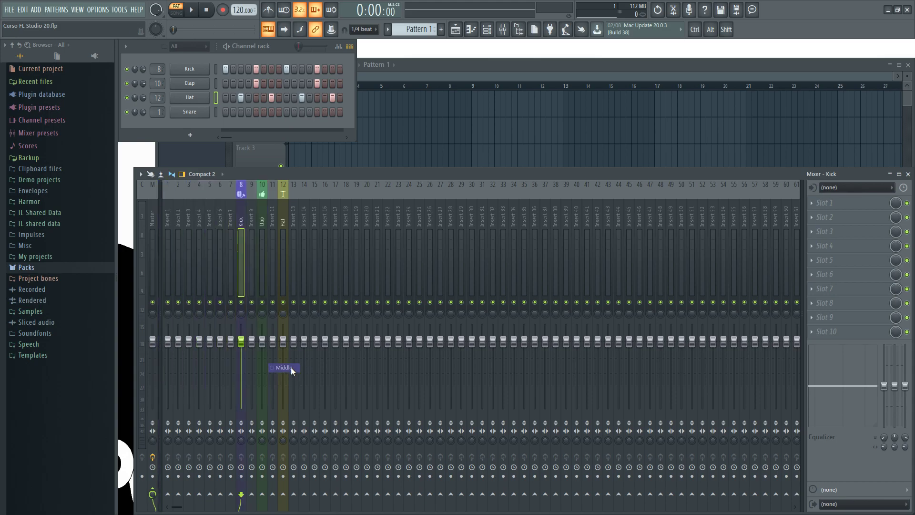
scroll(219, 209, down, 1)
scroll(224, 205, down, 3)
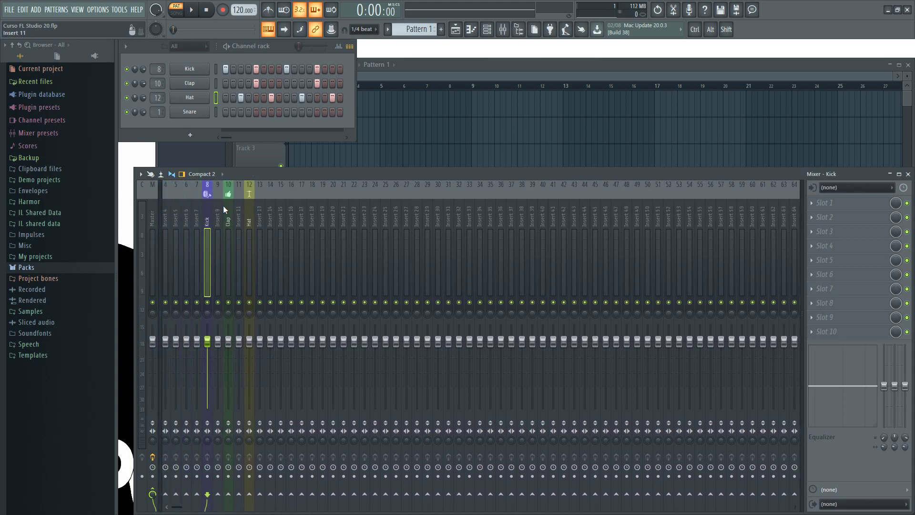
scroll(224, 205, up, 4)
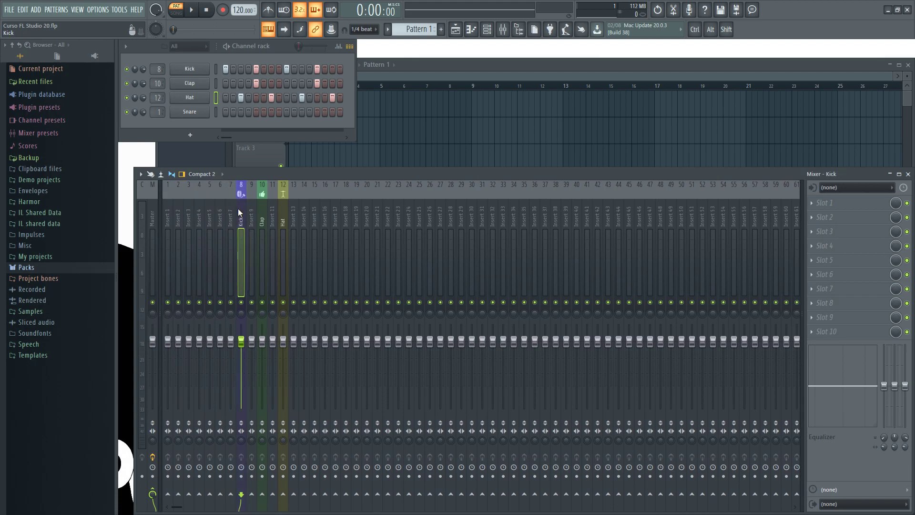
- Line up Kick, Clap and Hat at mixer positions 13, 14 and 15, and add a separator before Kick
drag(279, 213, 304, 213)
click(241, 211)
drag(241, 211, 293, 211)
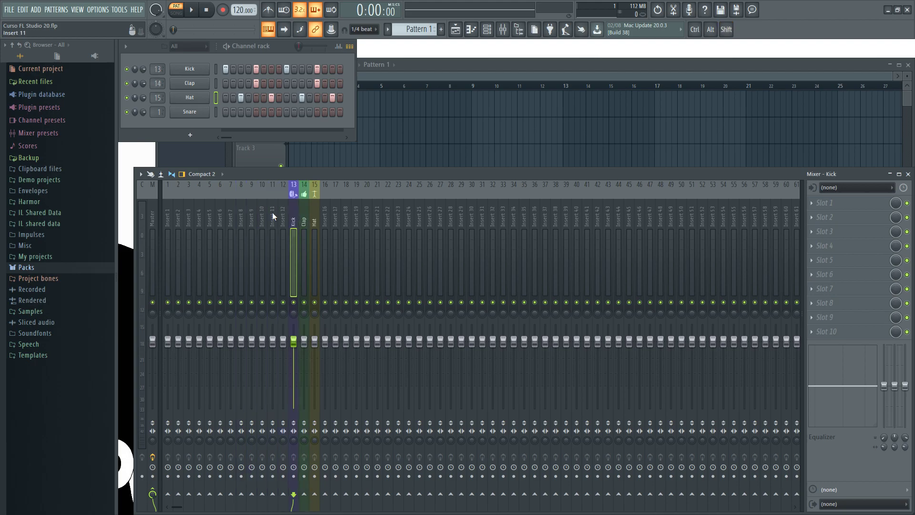
right_click(295, 216)
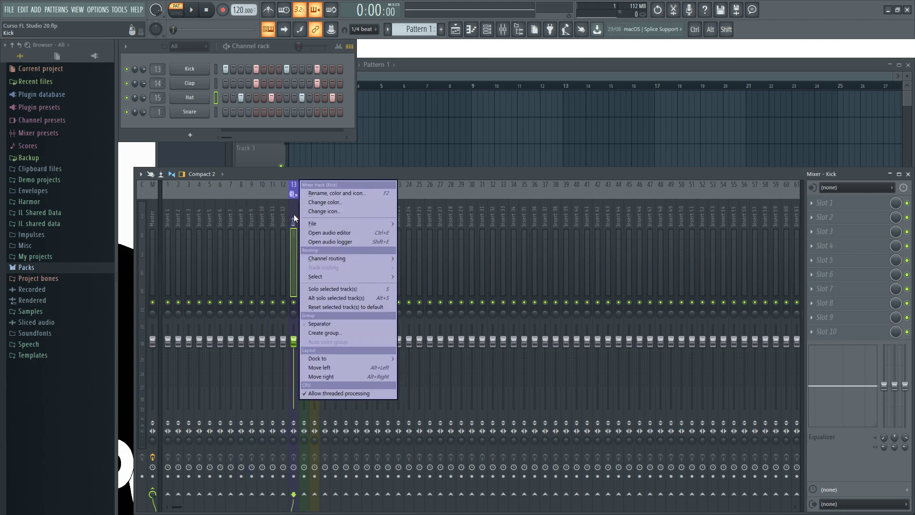
click(318, 324)
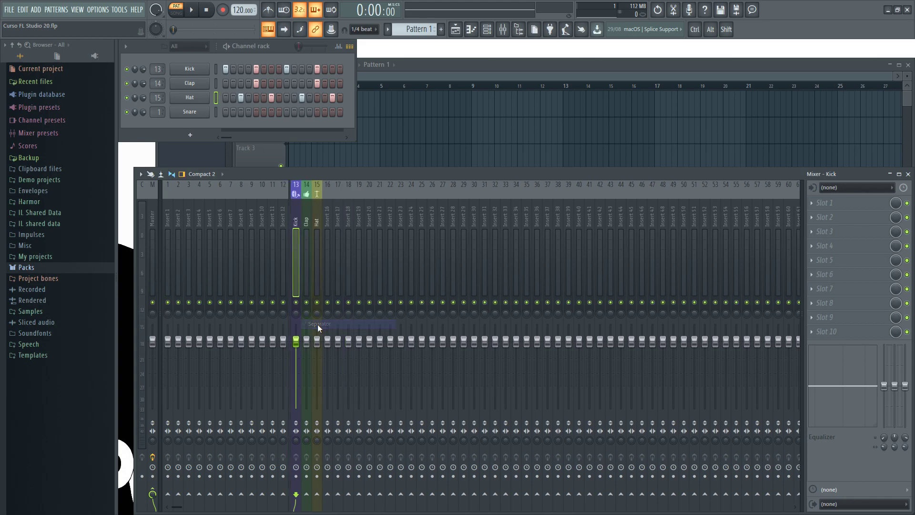
- Shift the tracks after the separator so that Clap sits at position 16, Hat at 15 and Kick at 13
click(318, 214)
scroll(317, 214, down, 1)
click(306, 213)
scroll(307, 214, down, 2)
click(295, 211)
scroll(295, 211, down, 1)
scroll(305, 214, up, 1)
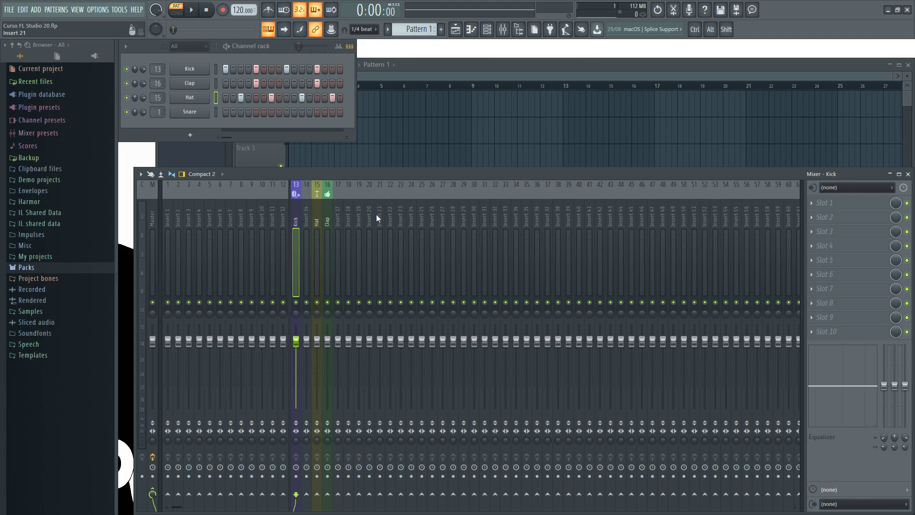
- Add separators before the Insert 23 and Insert 31 mixer tracks
right_click(396, 216)
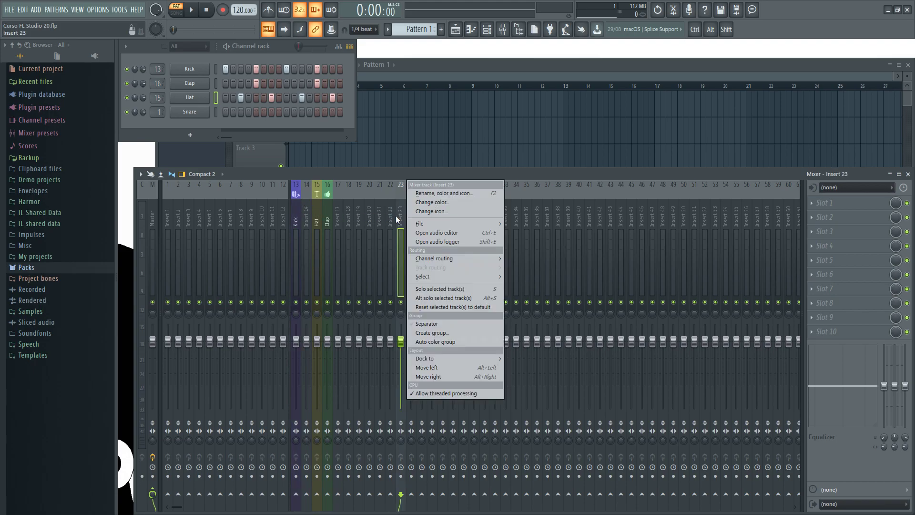
click(431, 328)
click(486, 208)
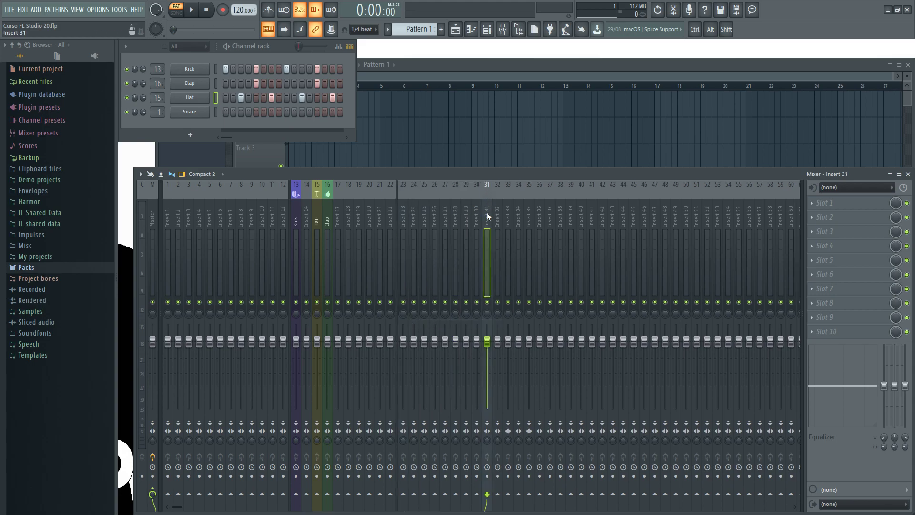
right_click(487, 210)
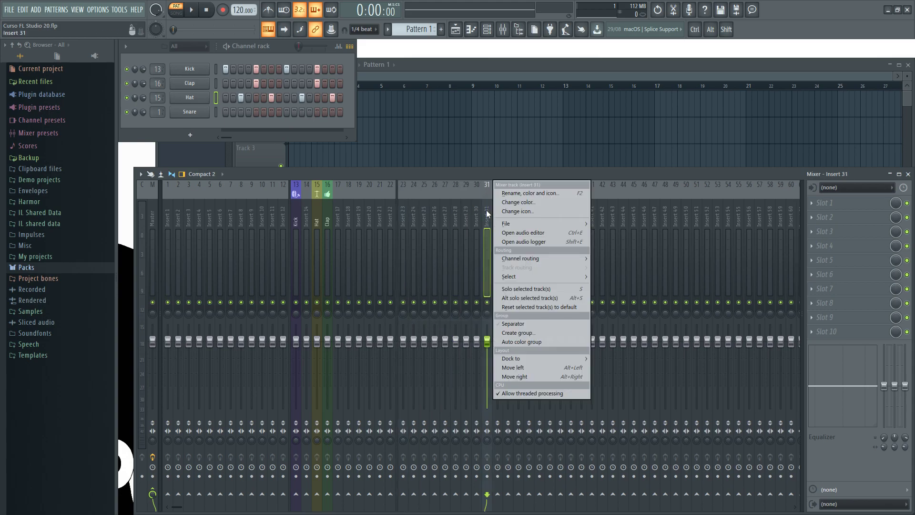
click(525, 324)
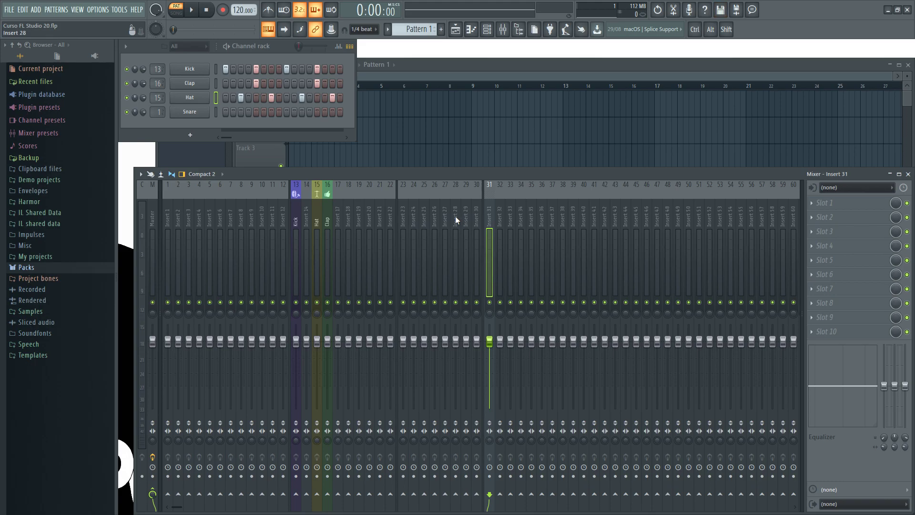
- Move the Hat mixer track to position 14 and the Clap track to position 15, directly after Kick
click(405, 221)
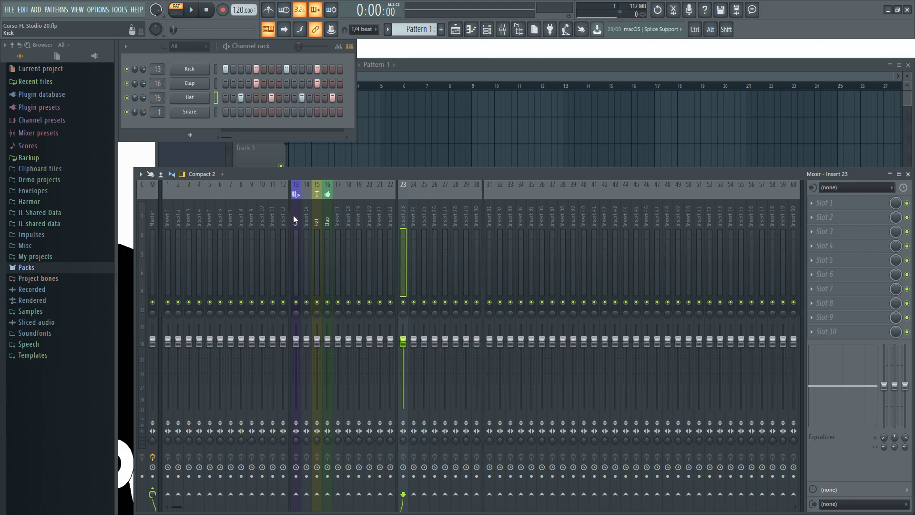
click(314, 214)
key(alt+Left)
click(329, 214)
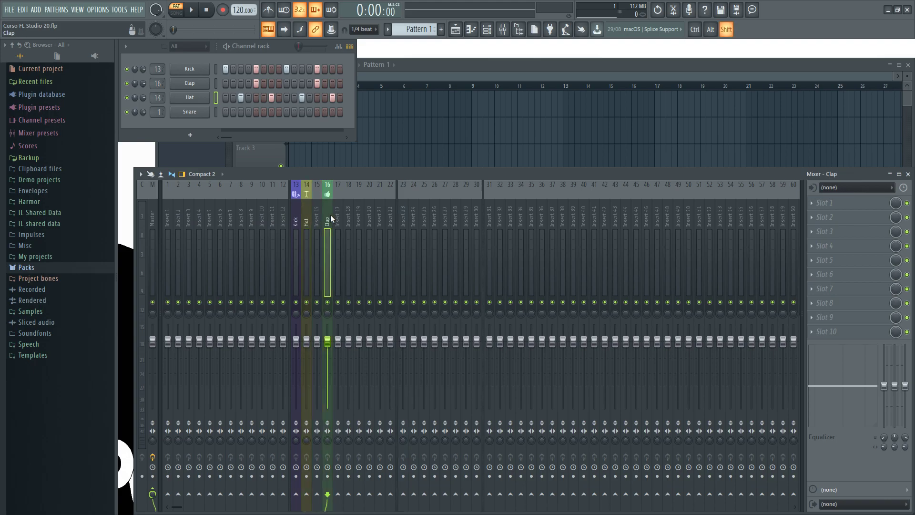
key(alt+Left)
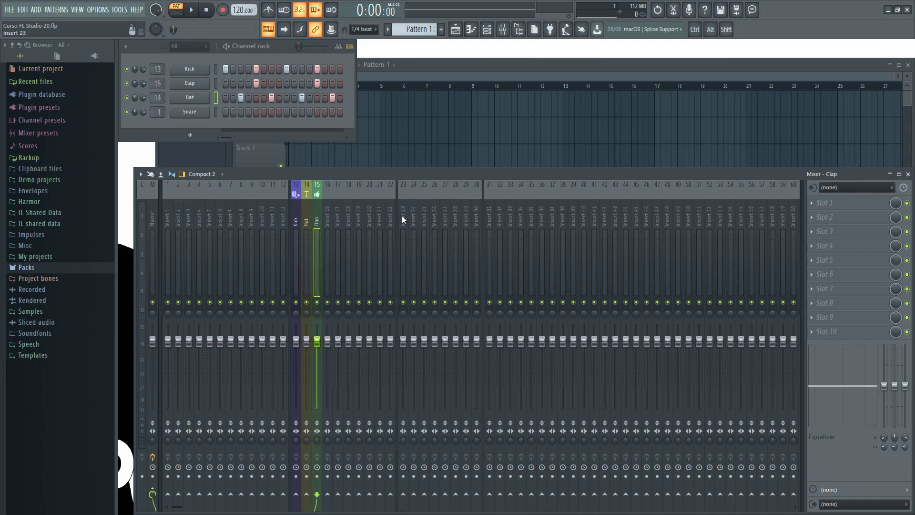
click(435, 217)
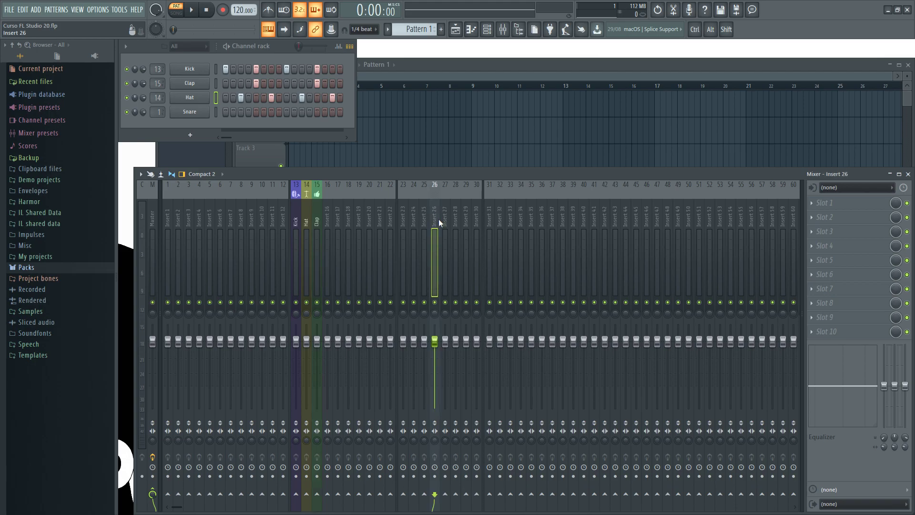
key(alt+Right)
key(alt+Left)
right_click(434, 217)
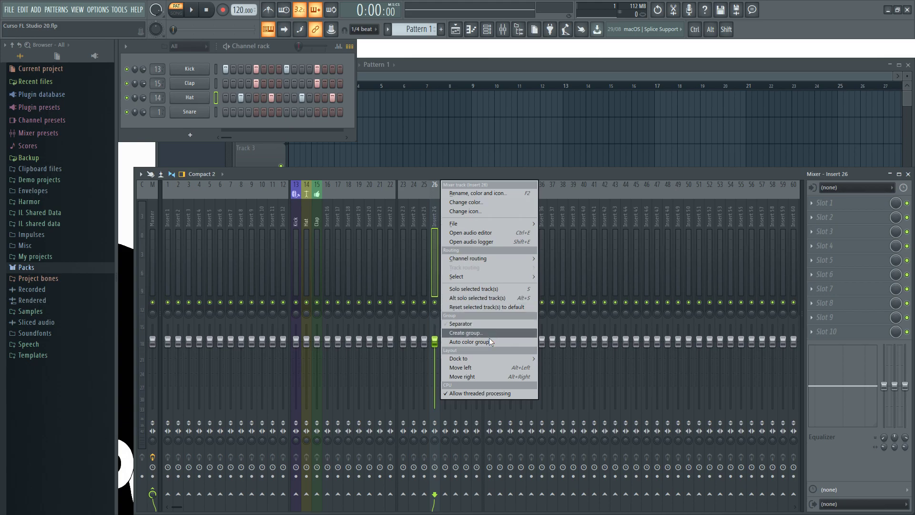
click(425, 234)
click(421, 213)
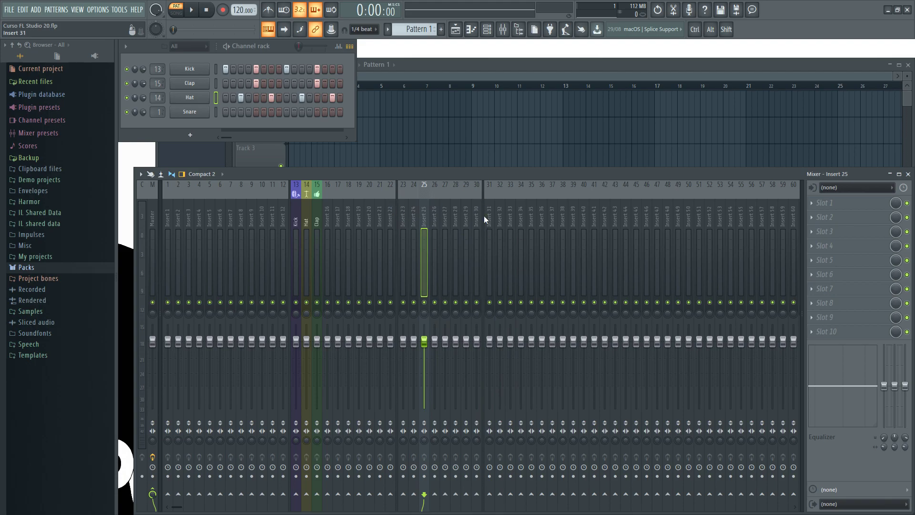
- Name the Insert 26 mixer track with the preset name Bell, including its colour and icon
click(456, 217)
double_click(435, 217)
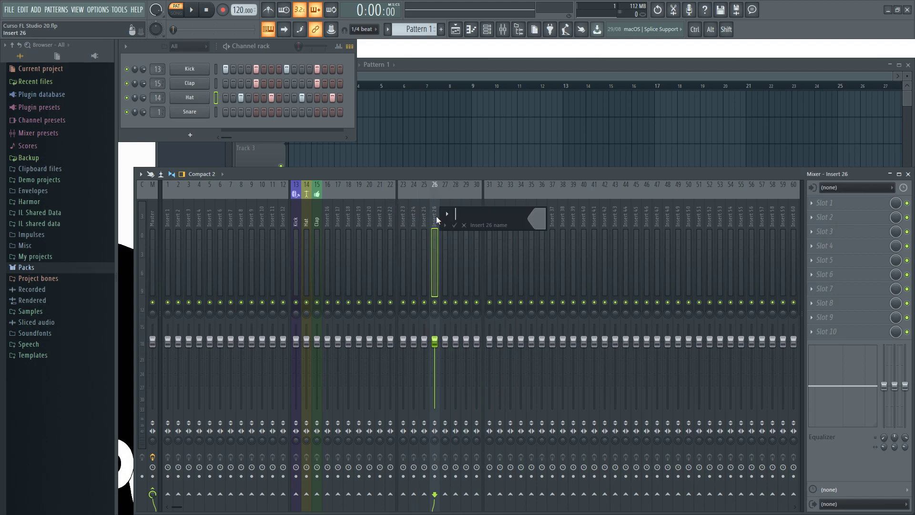
click(445, 224)
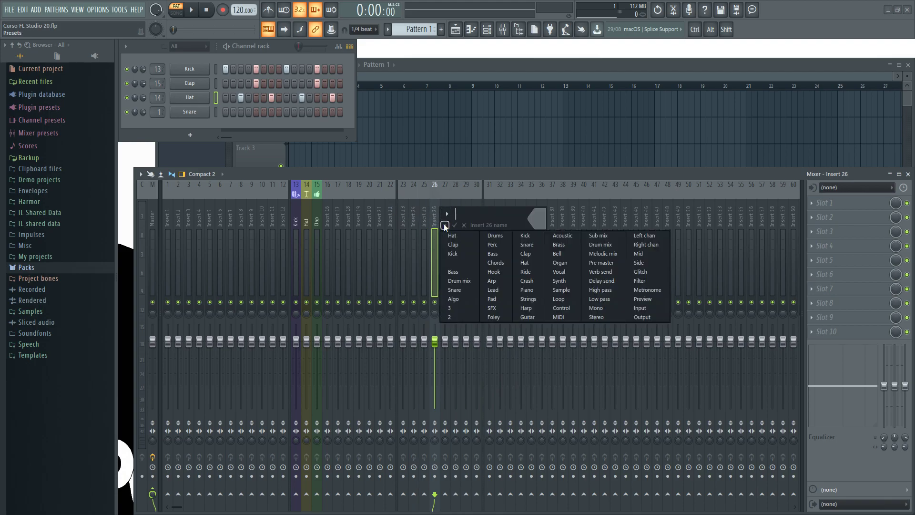
click(569, 255)
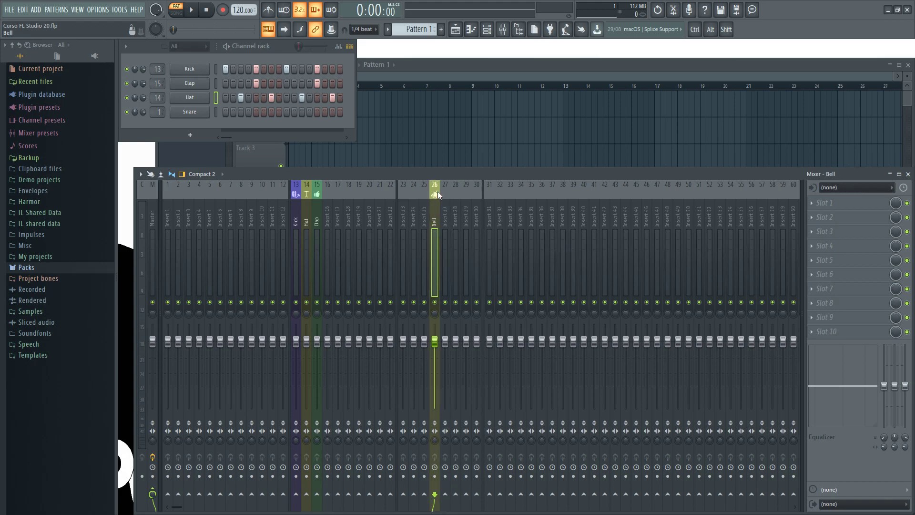
- Auto-colour the separated group of mixer tracks 23 to 30 with the Bell track's colour
right_click(435, 220)
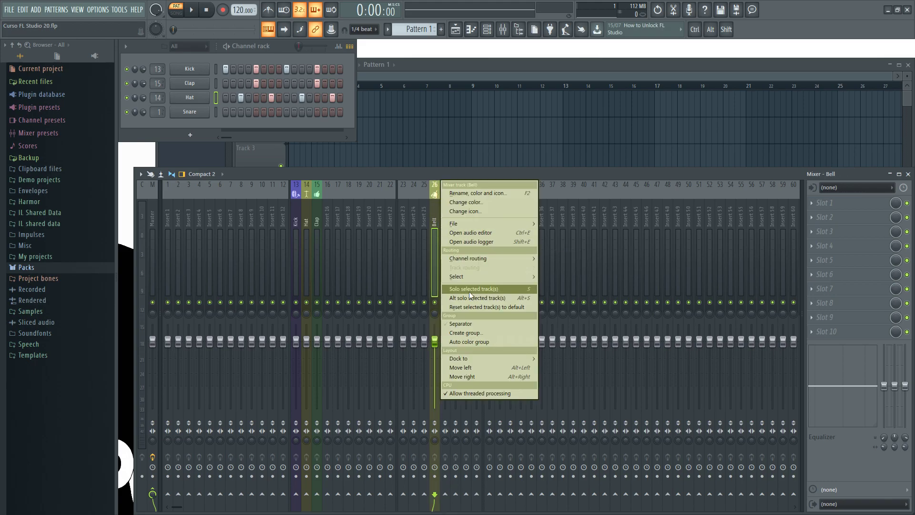
click(474, 341)
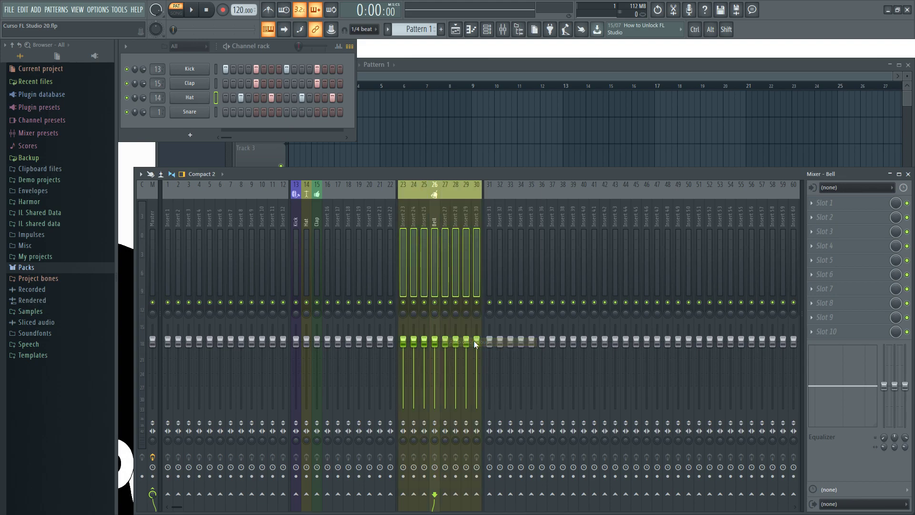
click(360, 213)
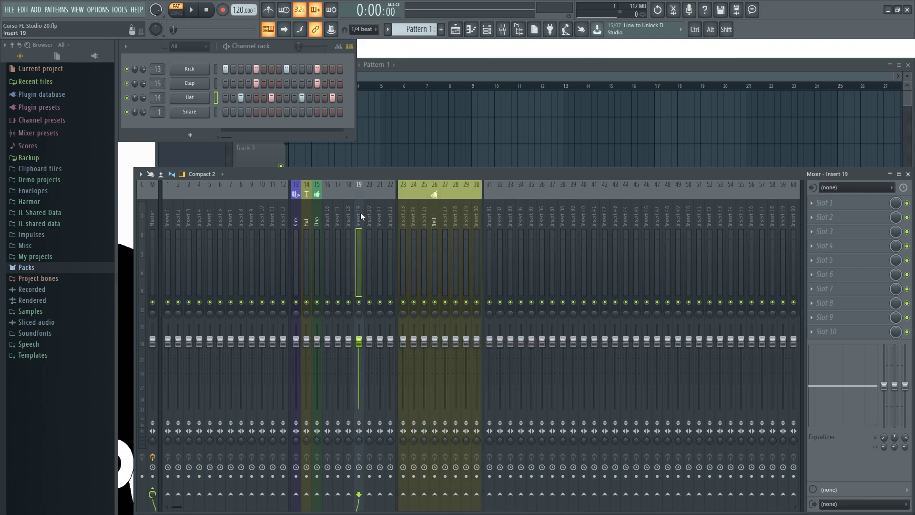
click(480, 213)
click(424, 214)
click(403, 211)
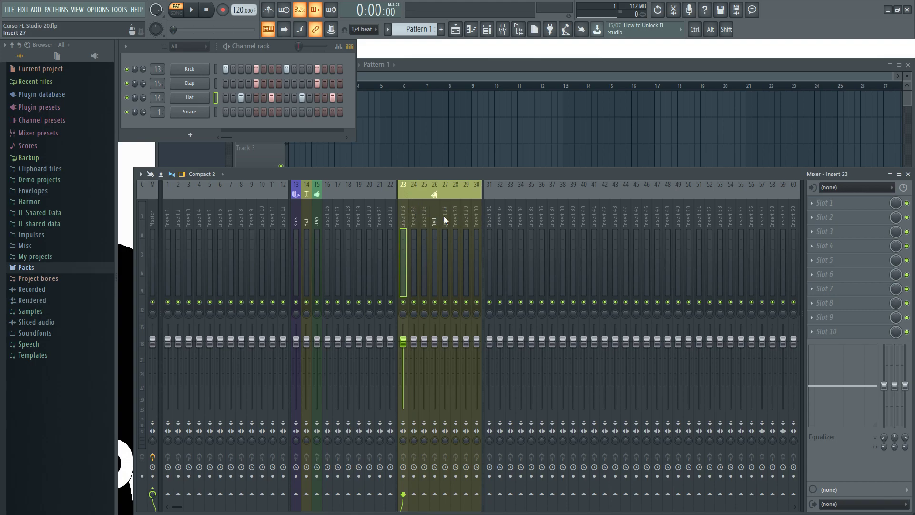
- Add a separator before the Insert 37 mixer track
right_click(553, 213)
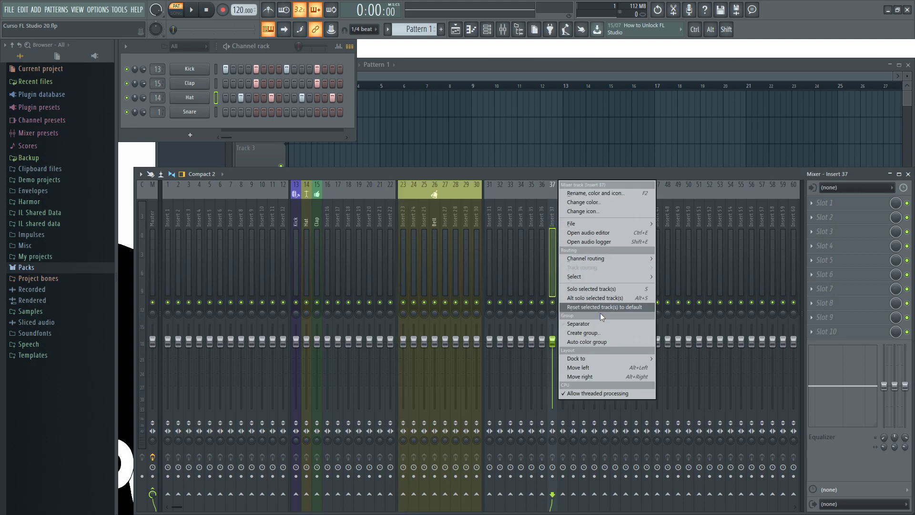
click(595, 324)
click(509, 216)
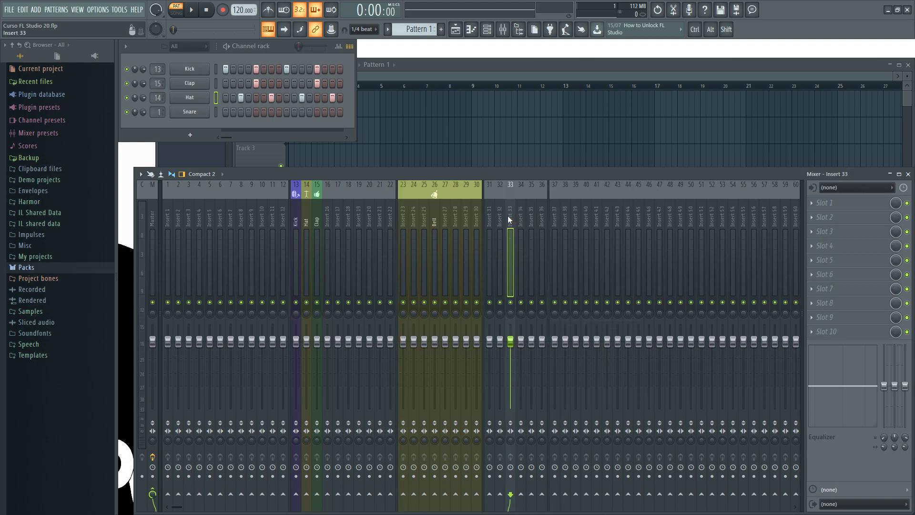
- Create a mixer group from the Insert 33 track and name it Grupo
click(504, 210)
click(522, 210)
key(Right)
right_click(511, 214)
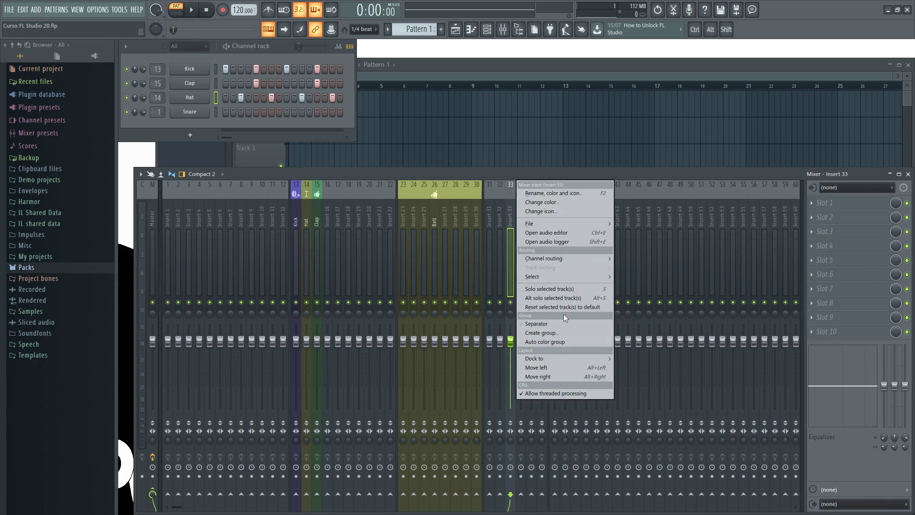
click(564, 330)
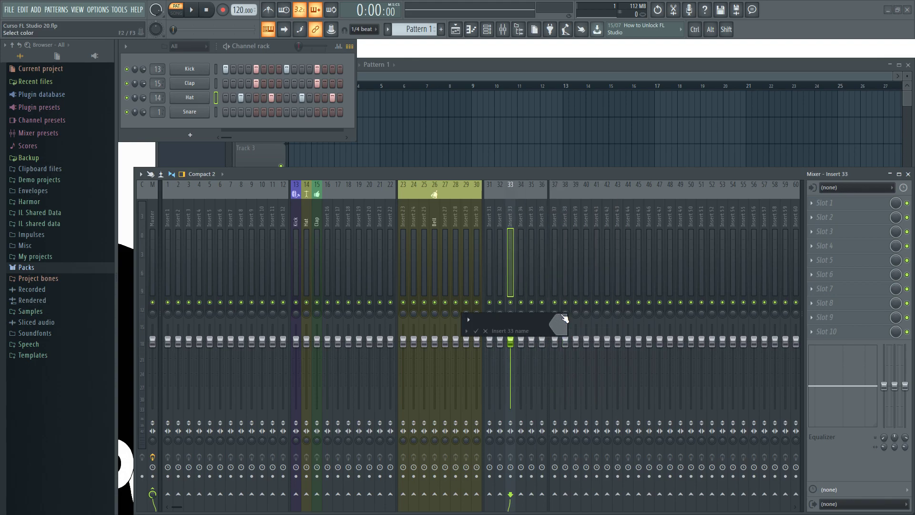
text(Grupo)
key(Return)
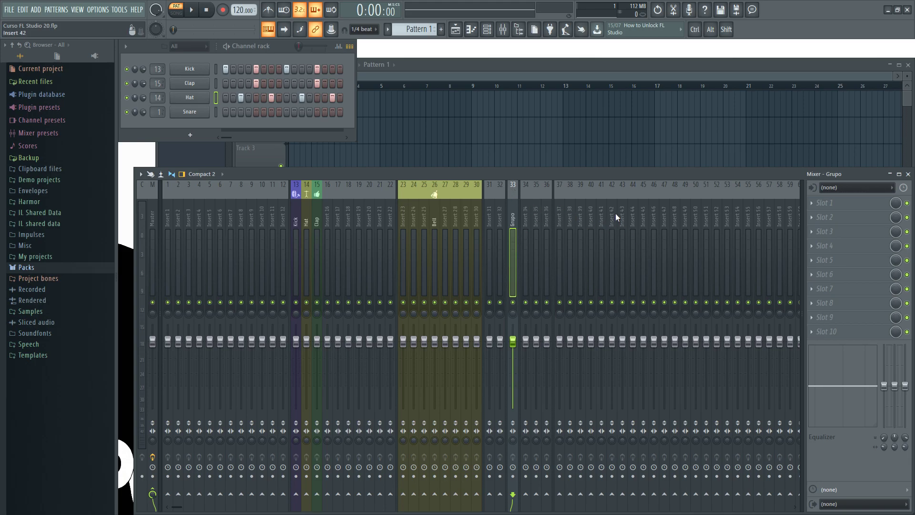
- Select all the mixer tracks of the coloured group, from 23 to 30, together
mouse_move(591, 216)
mouse_down()
mouse_move(608, 213)
mouse_move(587, 215)
mouse_up()
key(ctrl)
click(402, 210)
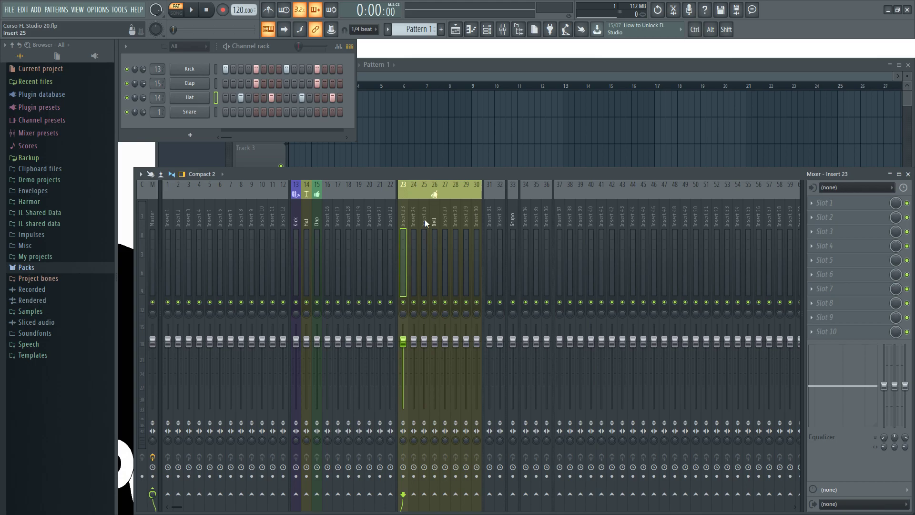
key(ctrl)
drag(408, 206, 473, 206)
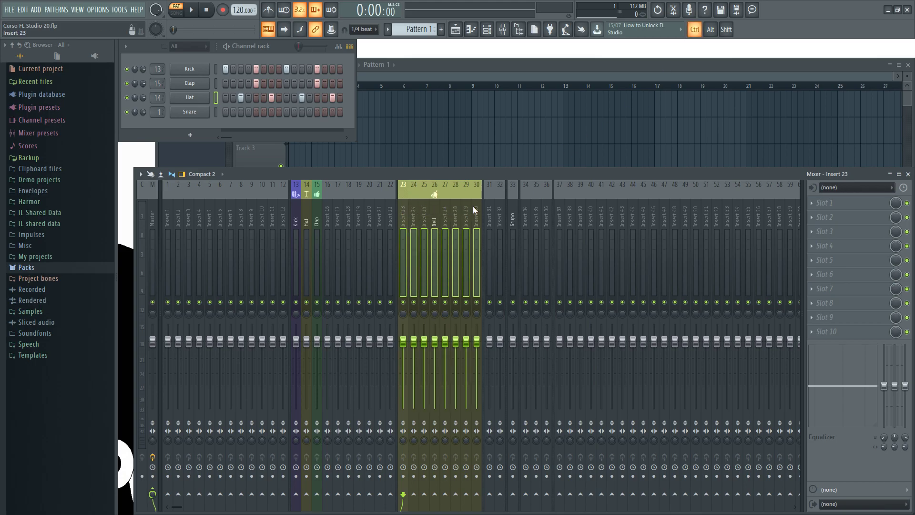
click(405, 213)
key(Right)
key(Right)
key(Right)
key(Right)
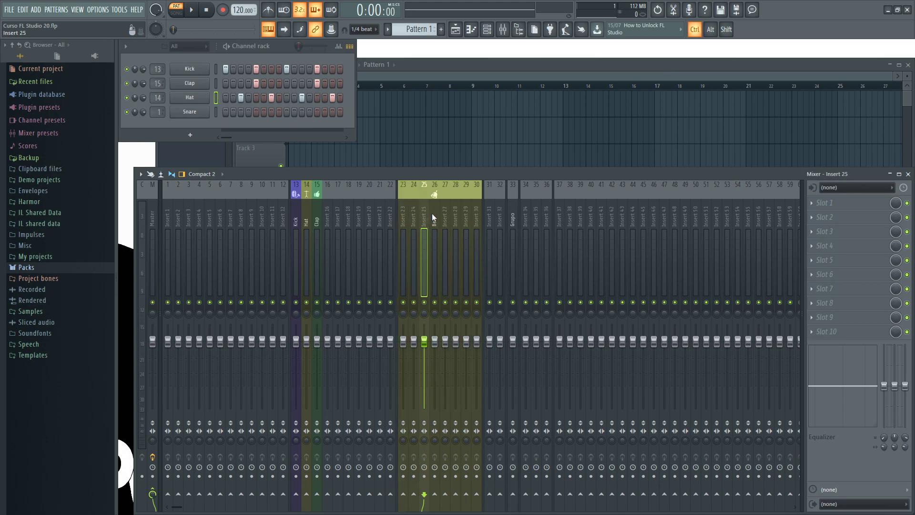
- Lower the volume faders of mixer tracks 23 to 30 slightly in one combined adjustment
drag(413, 213, 476, 213)
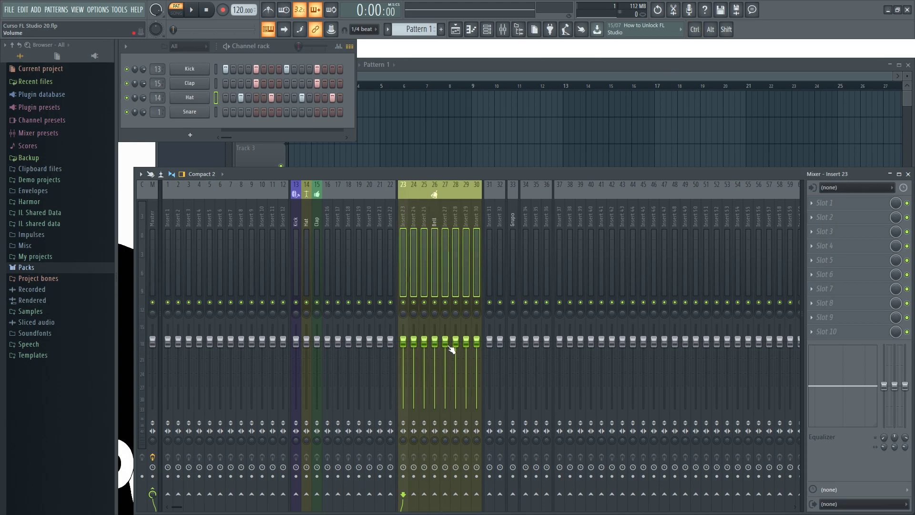
mouse_move(436, 344)
mouse_down()
mouse_move(435, 392)
mouse_move(435, 343)
mouse_up()
click(452, 211)
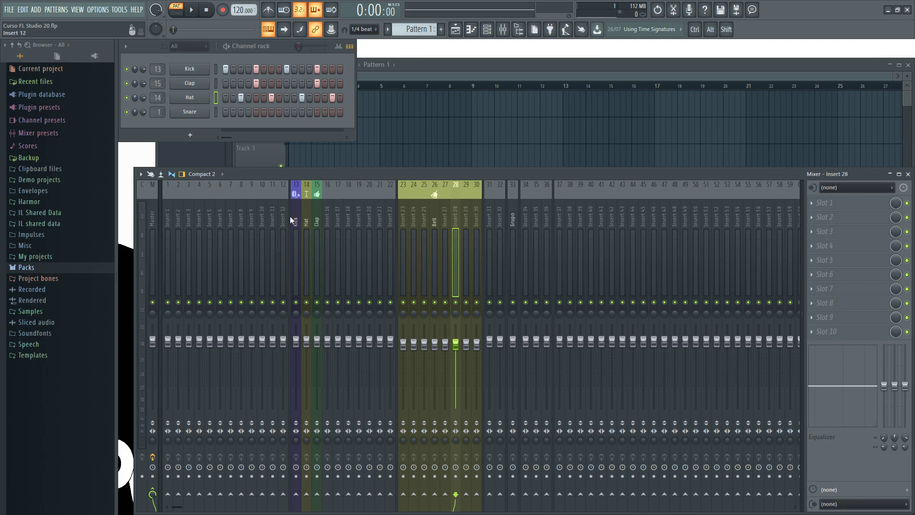
- Lower the volume faders of mixer tracks 27 to 30 to individually different levels
click(444, 211)
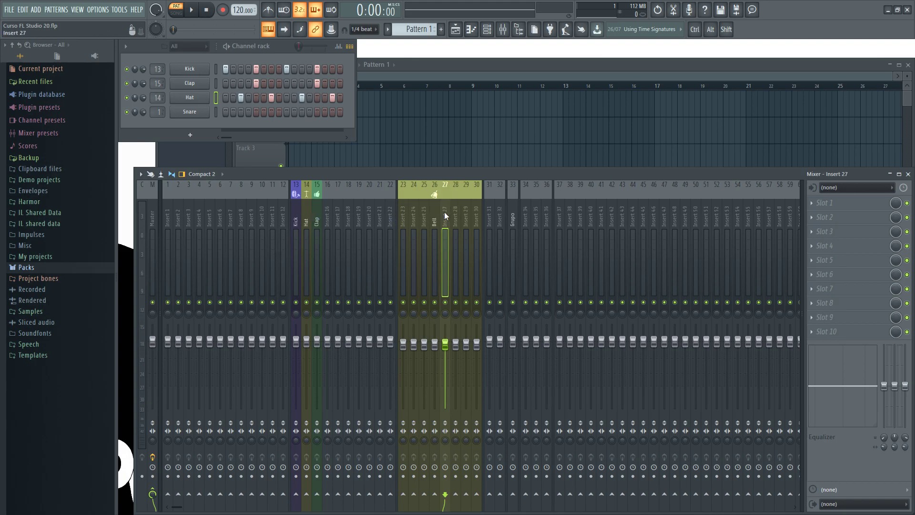
click(454, 212)
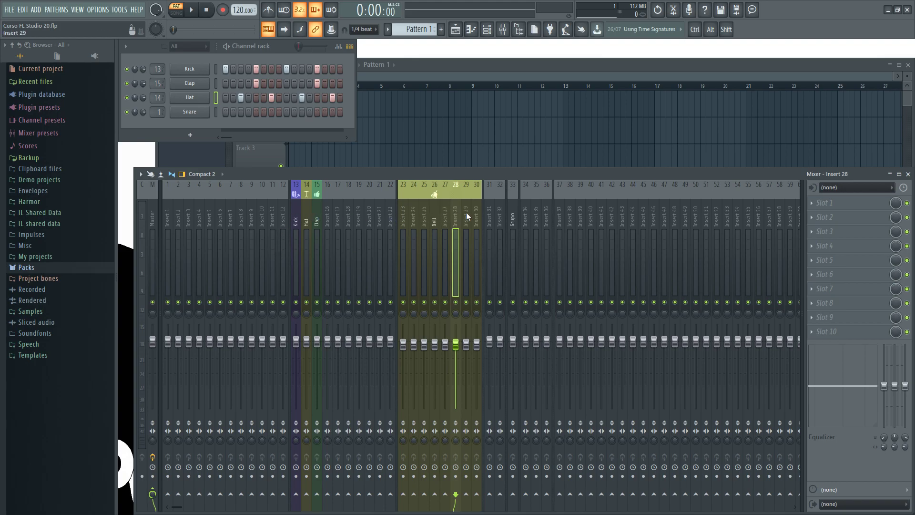
click(466, 213)
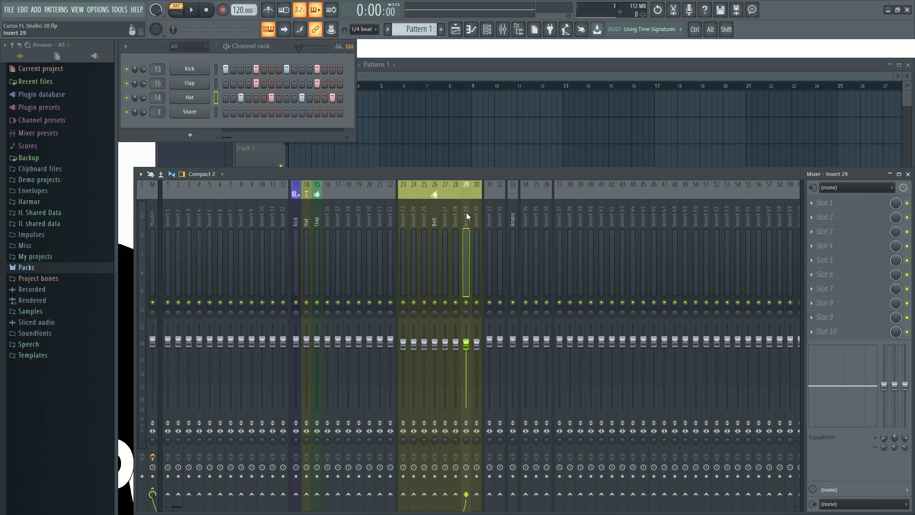
click(476, 213)
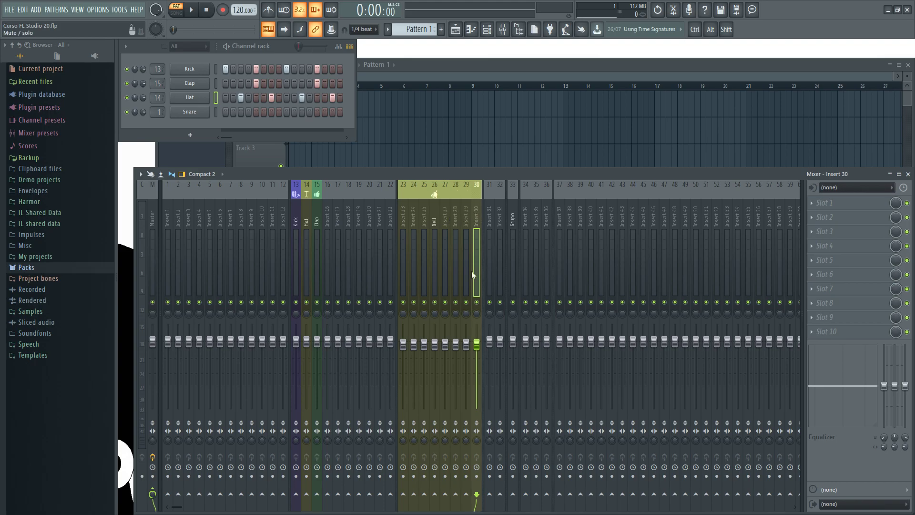
drag(445, 214, 475, 215)
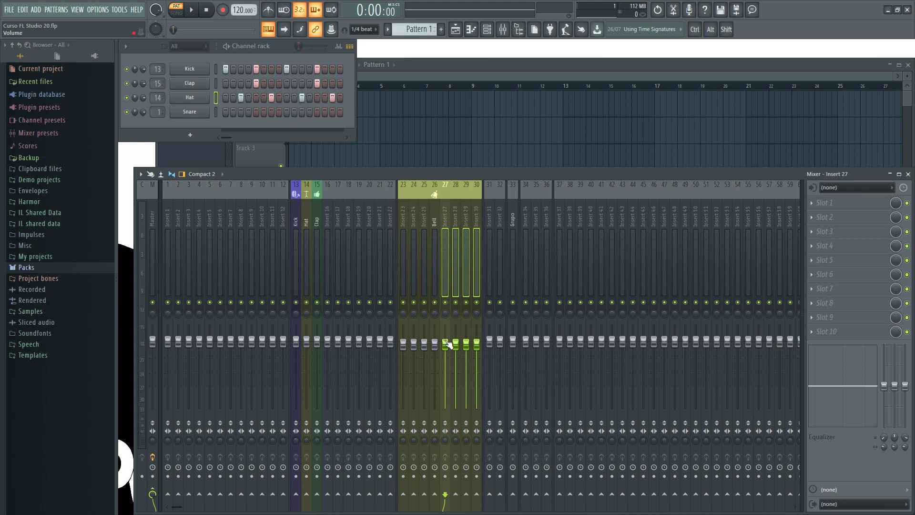
click(455, 258)
drag(456, 343, 476, 355)
- Select mixer tracks 27 to 30 together and lower their volumes further as one, keeping their relative differences
drag(447, 219, 476, 217)
mouse_move(445, 351)
mouse_down()
mouse_move(446, 407)
mouse_move(445, 325)
mouse_move(445, 365)
mouse_up()
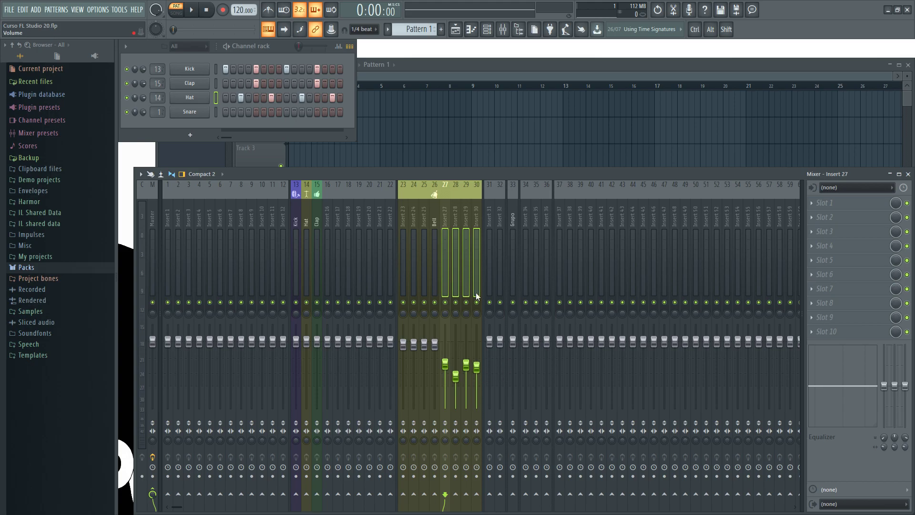
click(468, 216)
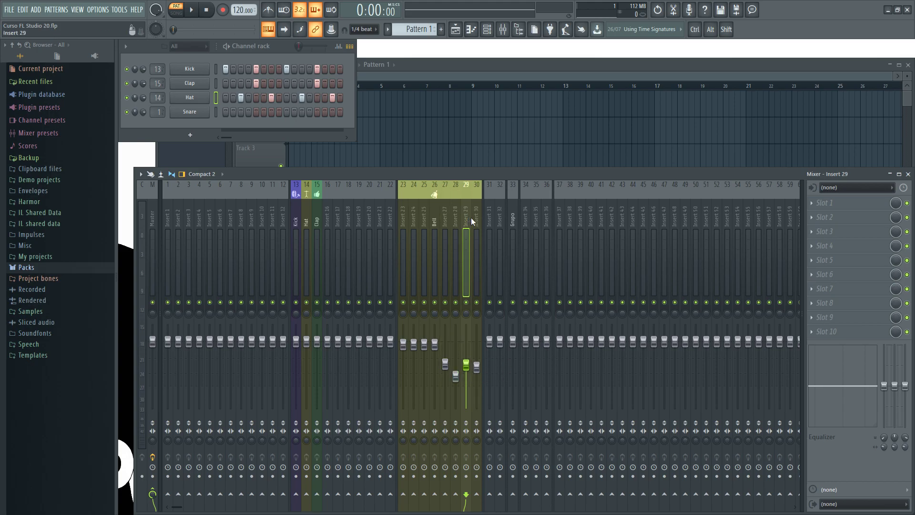
click(383, 206)
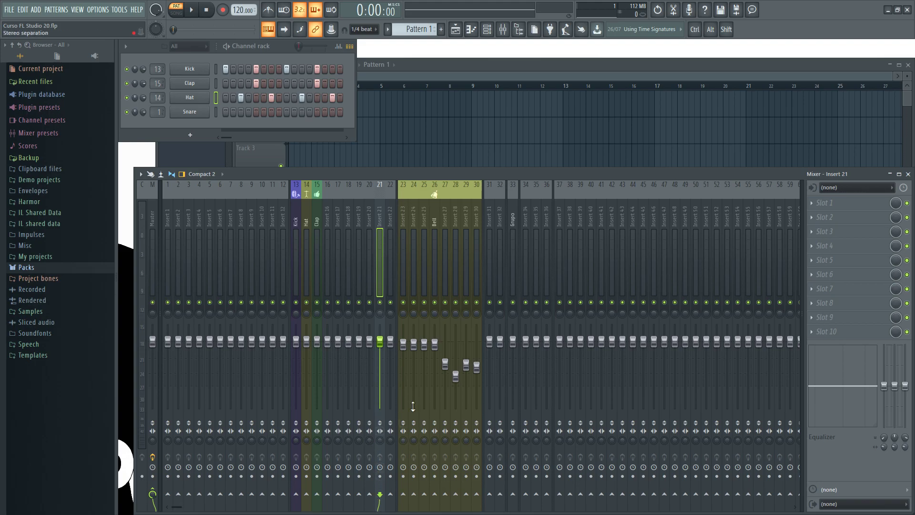
click(373, 206)
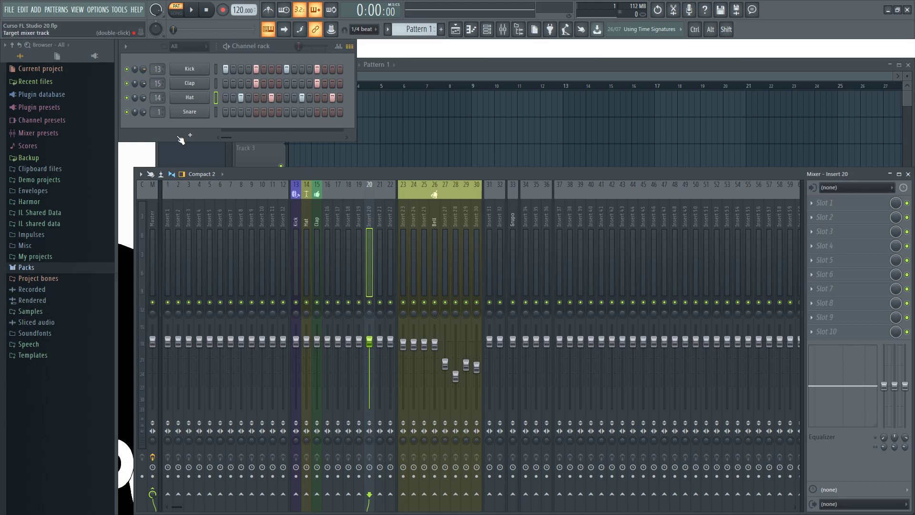
- Play the pattern and try soloing, unsoloing and muting the Kick mixer track
key(space)
right_click(296, 304)
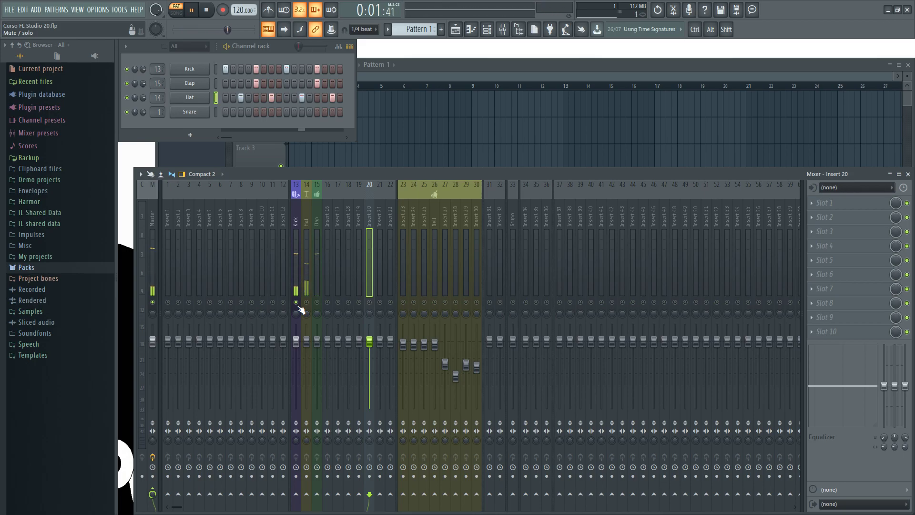
right_click(296, 304)
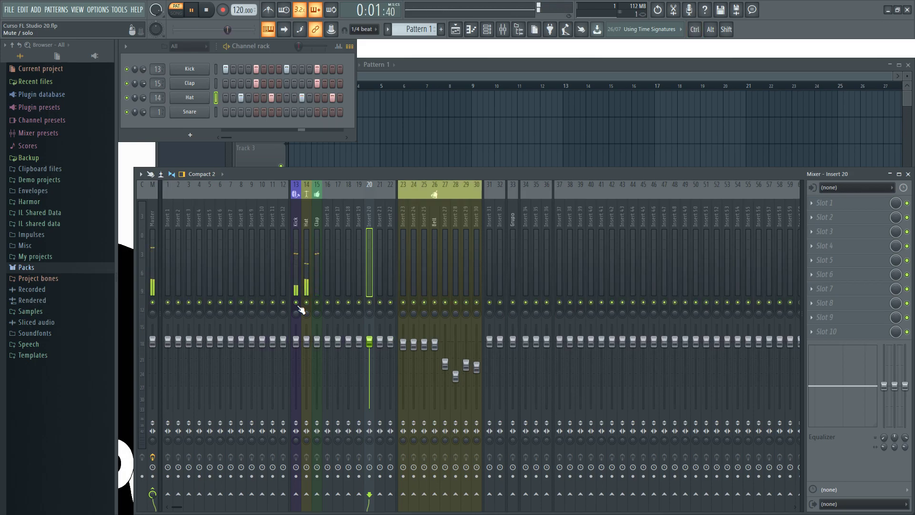
click(297, 302)
key(space)
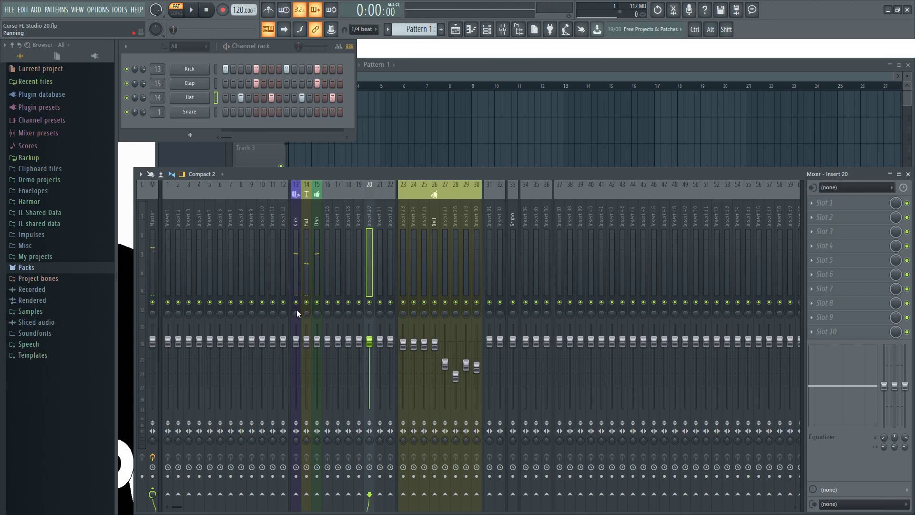
- Try the Kick mixer track's panning and volume controls and play the pattern to monitor the levels
key(space)
click(297, 313)
drag(293, 313, 296, 342)
key(space)
key(space)
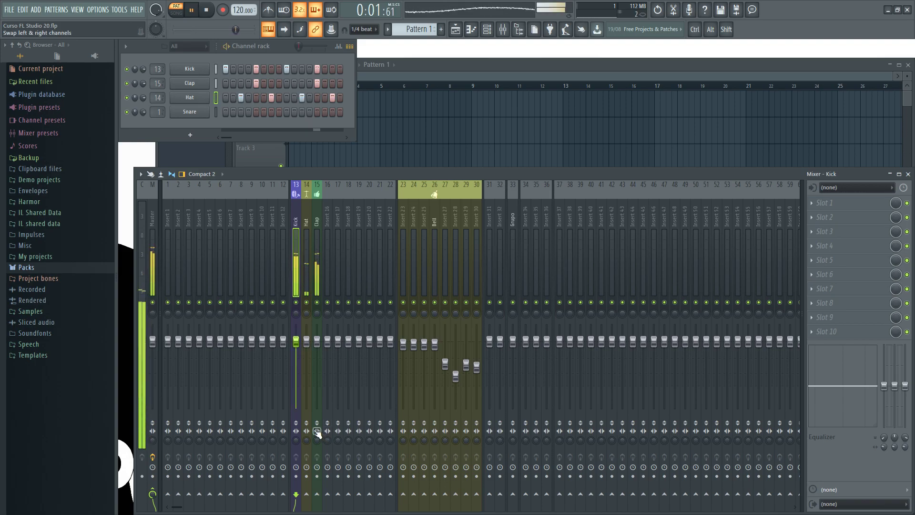
key(space)
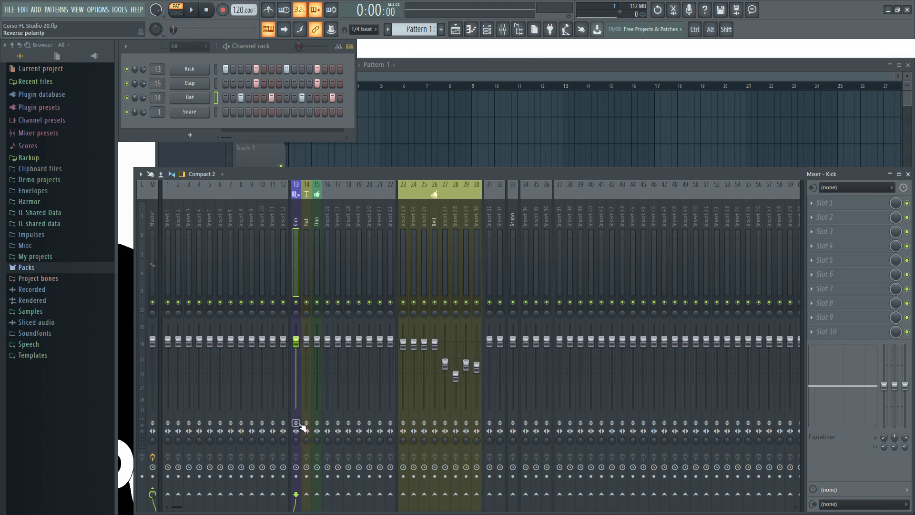
- Bring up the Hat channel's settings and insert an FL Keys instrument above the Snare channel
click(191, 99)
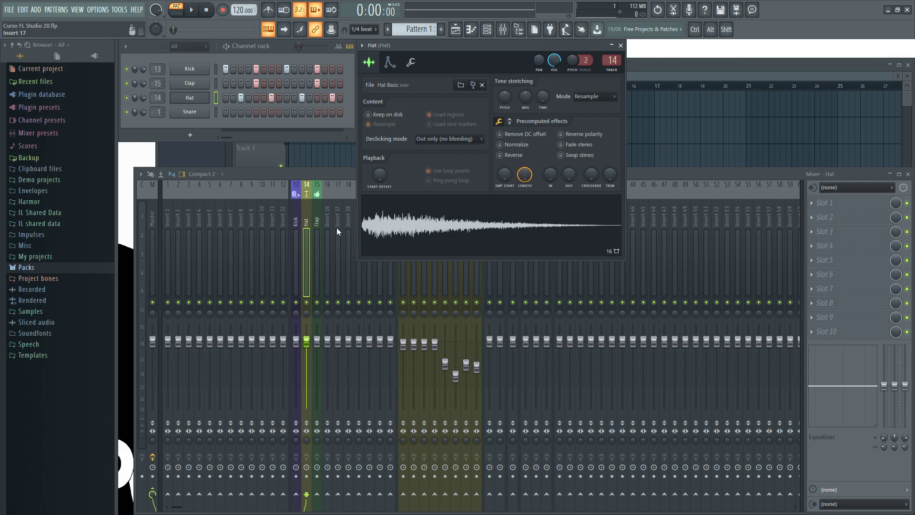
click(306, 208)
right_click(201, 112)
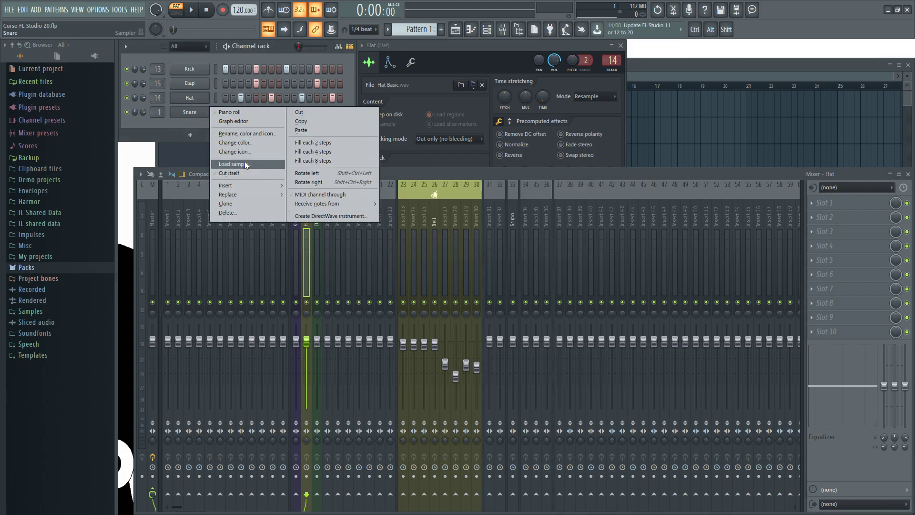
mouse_move(256, 184)
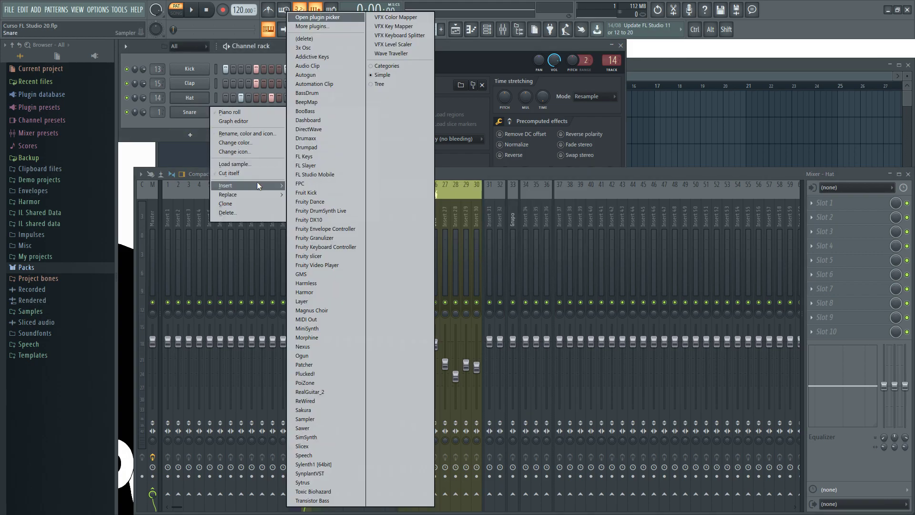
click(324, 155)
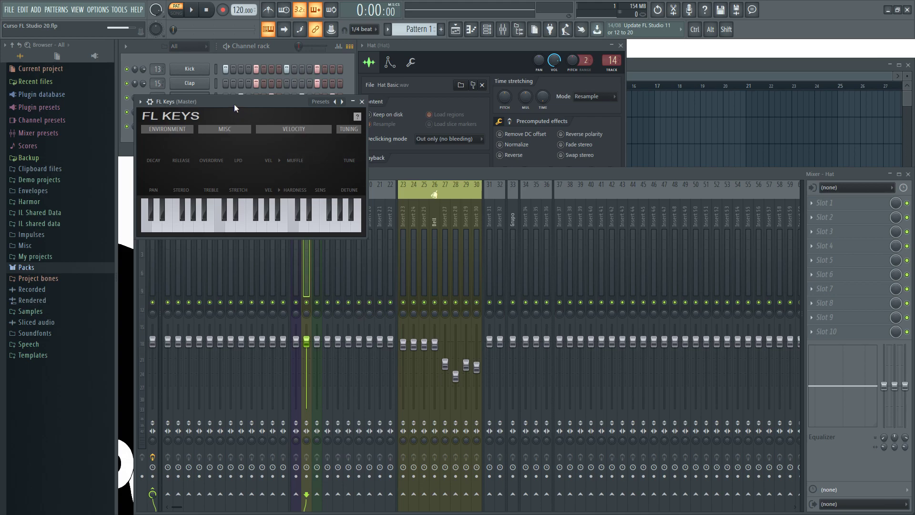
drag(233, 102, 343, 142)
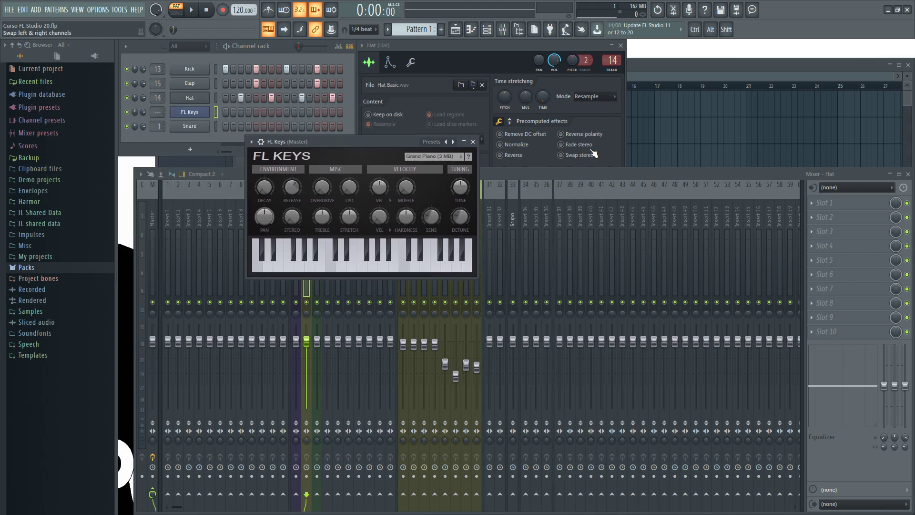
- Reveal the detailed channel settings of FL Keys and close its window
click(261, 141)
click(279, 158)
click(258, 158)
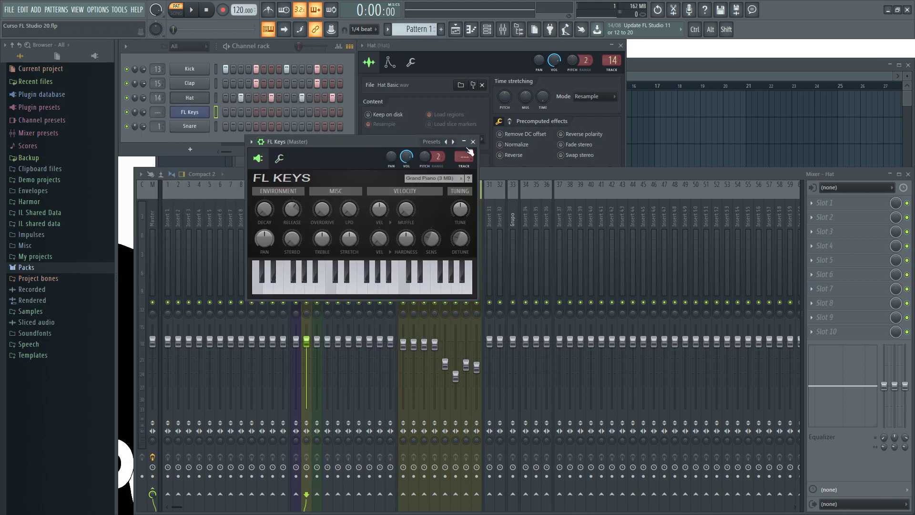
click(473, 141)
- Route the FL Keys channel to mixer track 10 and name that track with the Piano preset
mouse_move(158, 112)
mouse_down()
mouse_move(158, 90)
mouse_move(157, 102)
mouse_up()
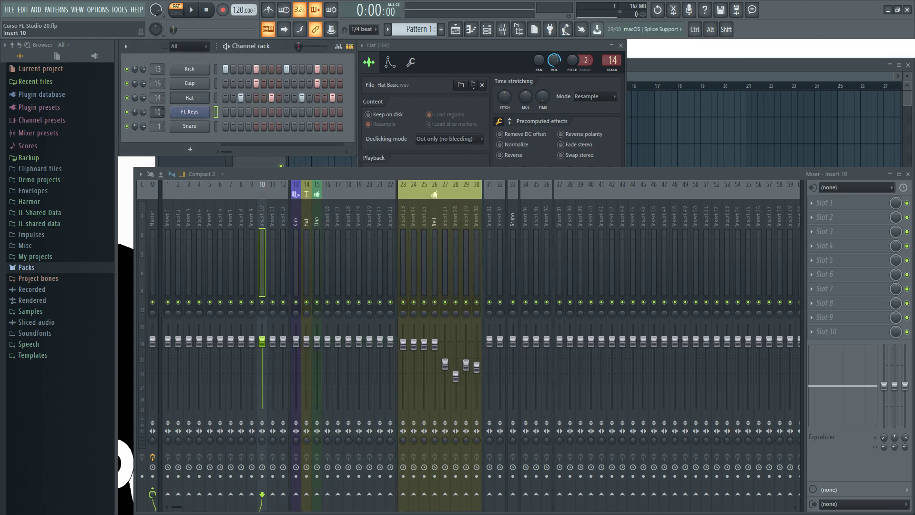
double_click(263, 221)
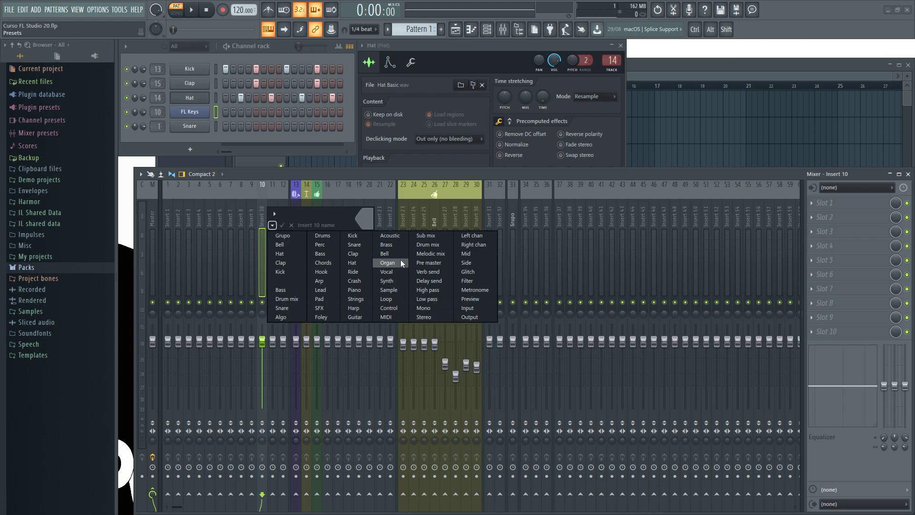
click(352, 290)
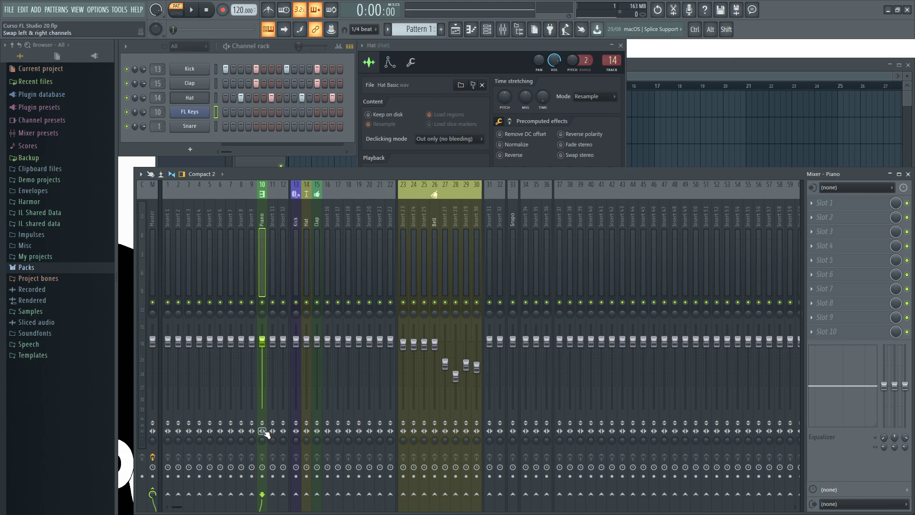
- Add a note on FL Keys' first step and play it with the Kick, Hat and Clap mixer tracks muted
drag(262, 440, 262, 451)
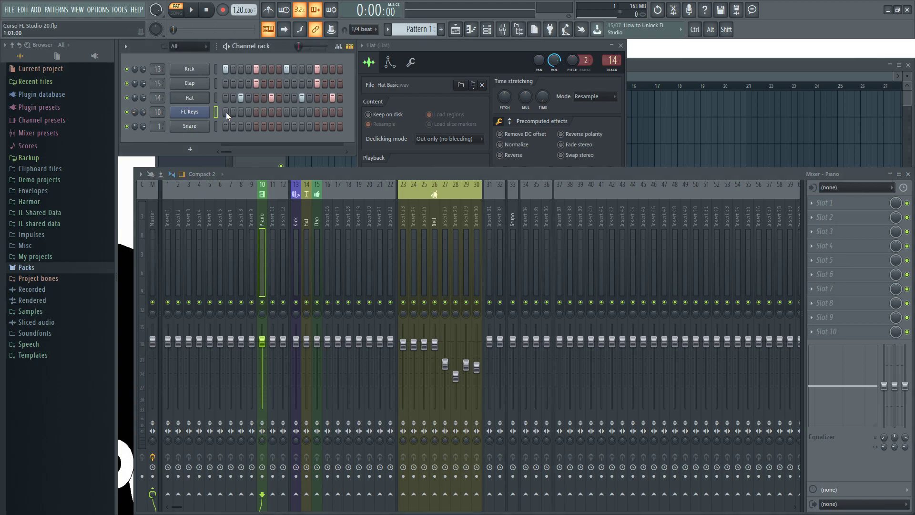
key(space)
drag(296, 303, 317, 302)
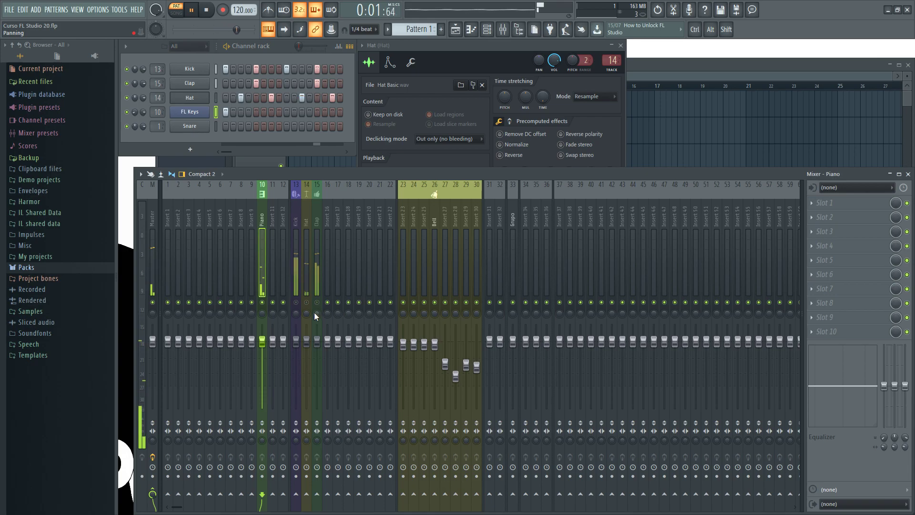
key(space)
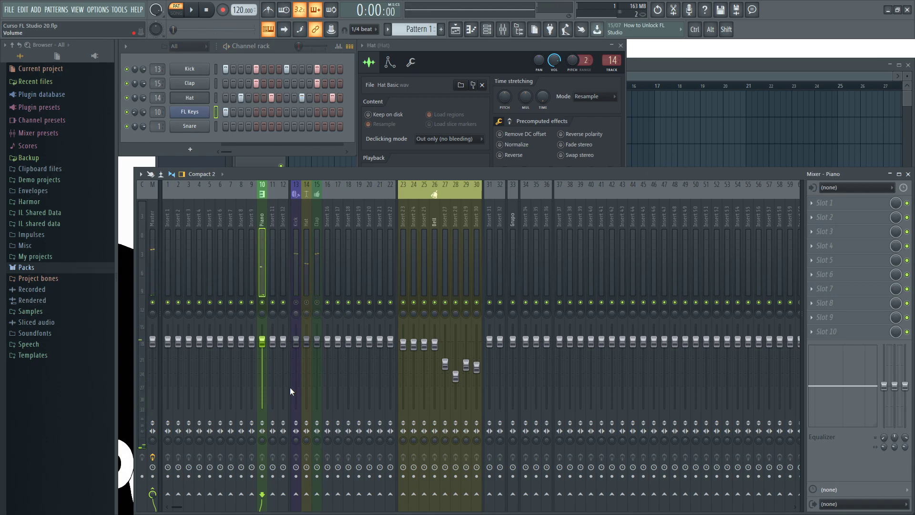
- Try swapping the left and right channels of the Piano mixer track while playing the pattern
click(262, 431)
key(space)
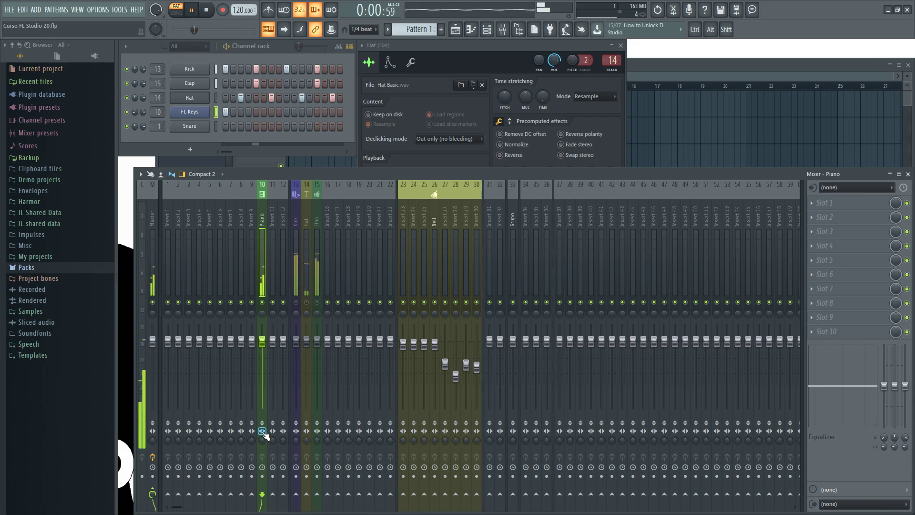
key(space)
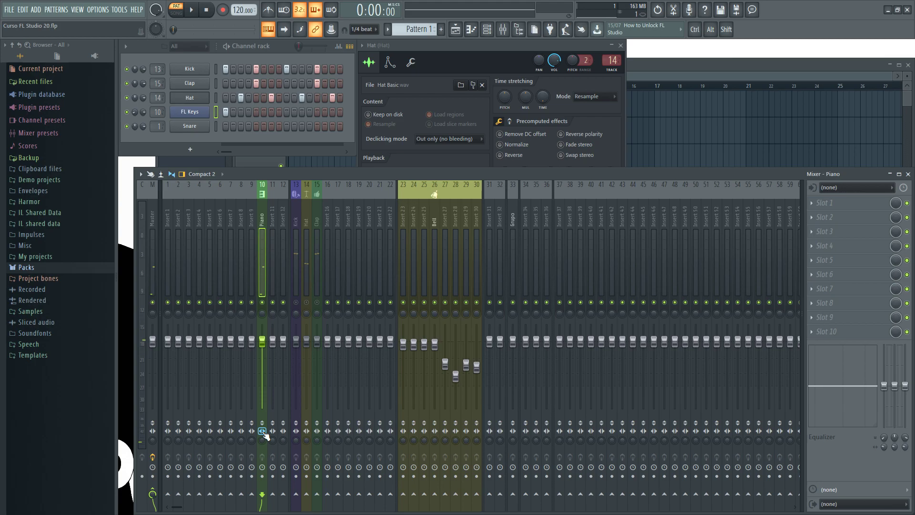
key(space)
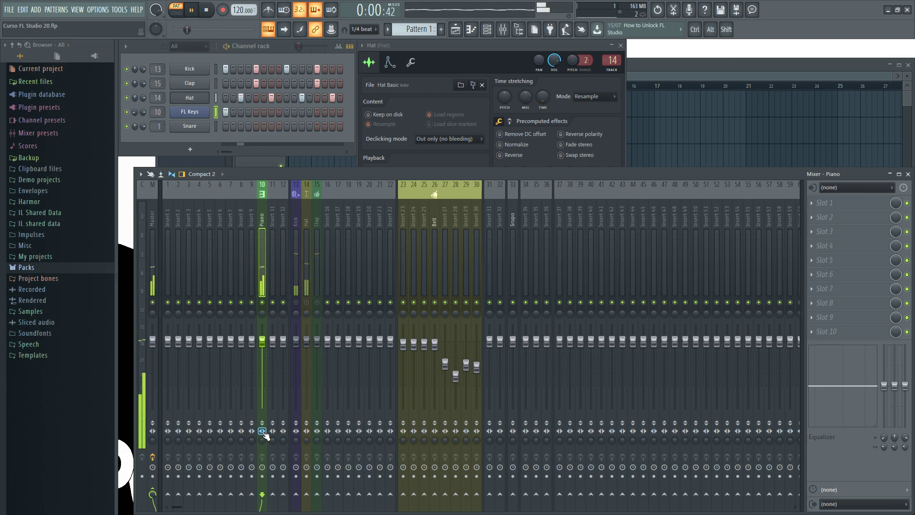
key(space)
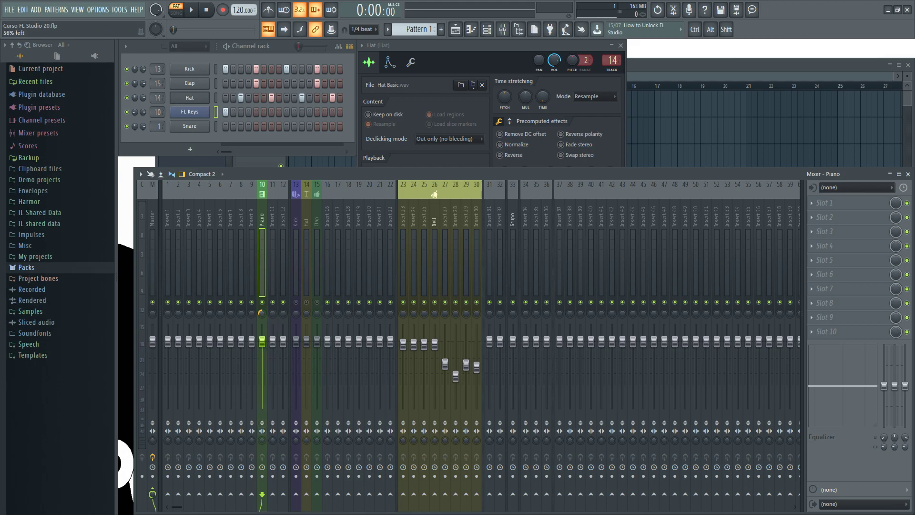
- Try panning the Piano mixer track 56% left and 84% right, and play the pattern
drag(262, 313, 262, 315)
key(space)
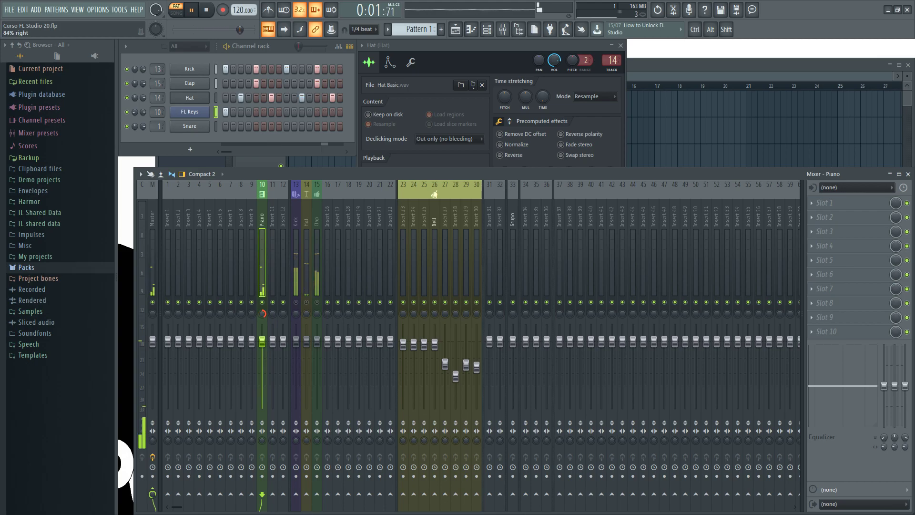
key(space)
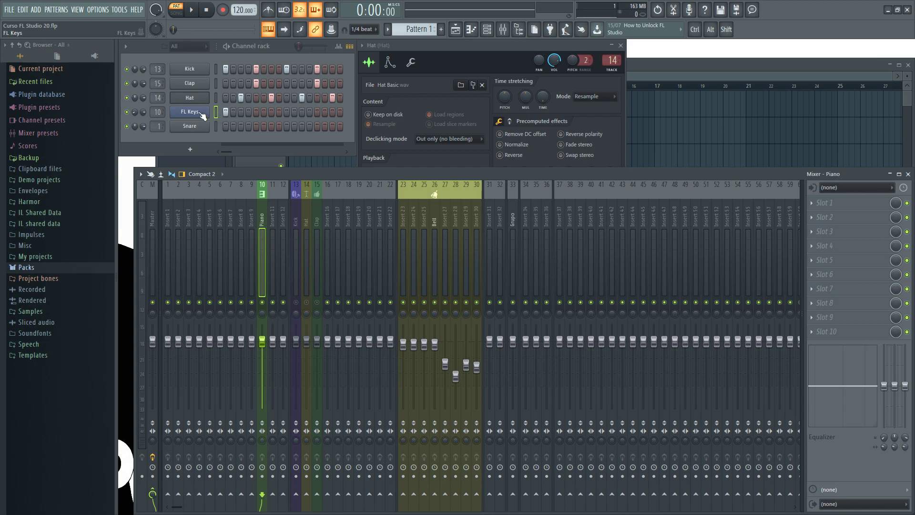
- Play the pattern to compare the Piano mixer track's merged and original stereo separation
key(space)
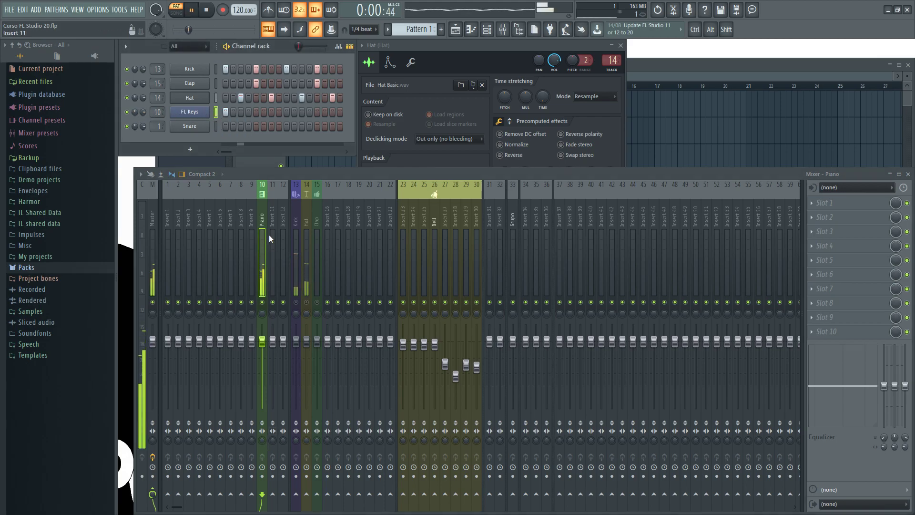
key(space)
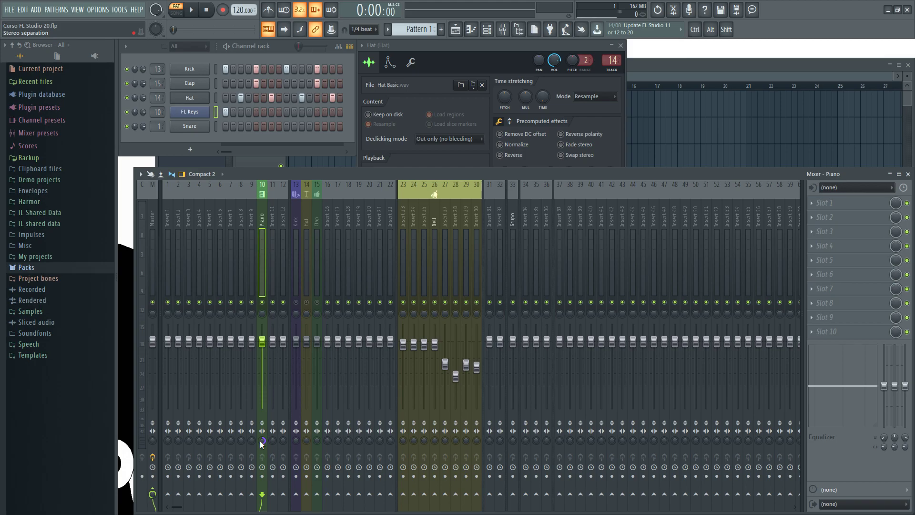
key(space)
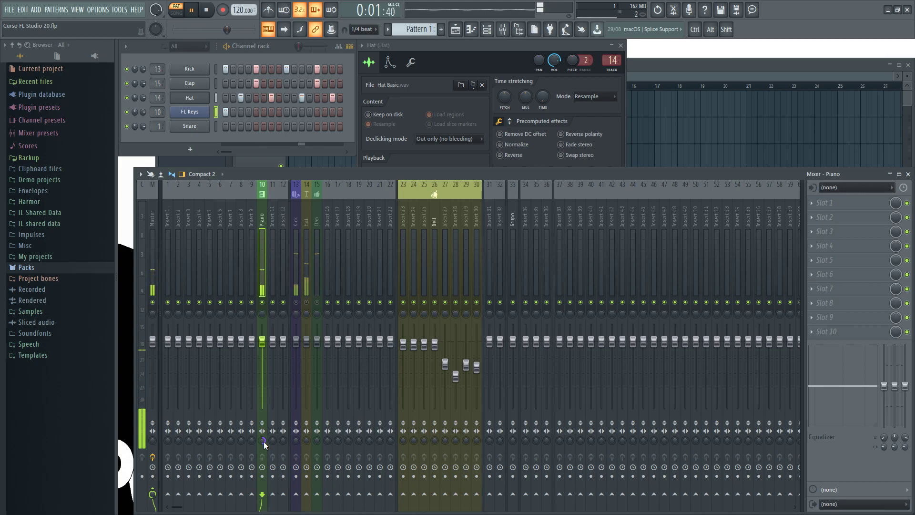
key(space)
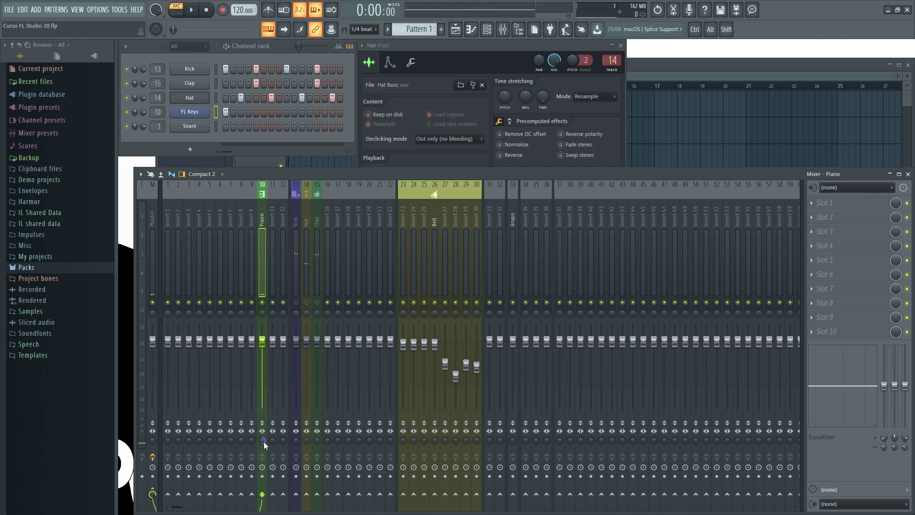
key(space)
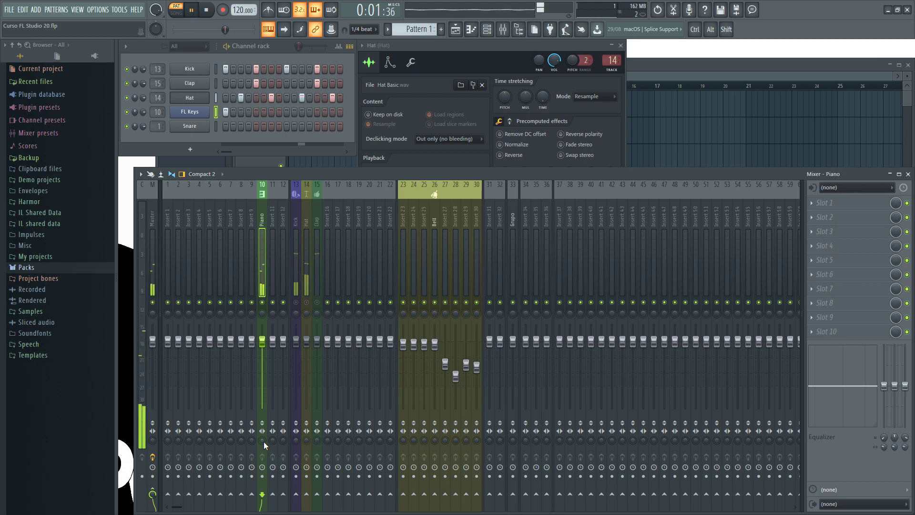
key(space)
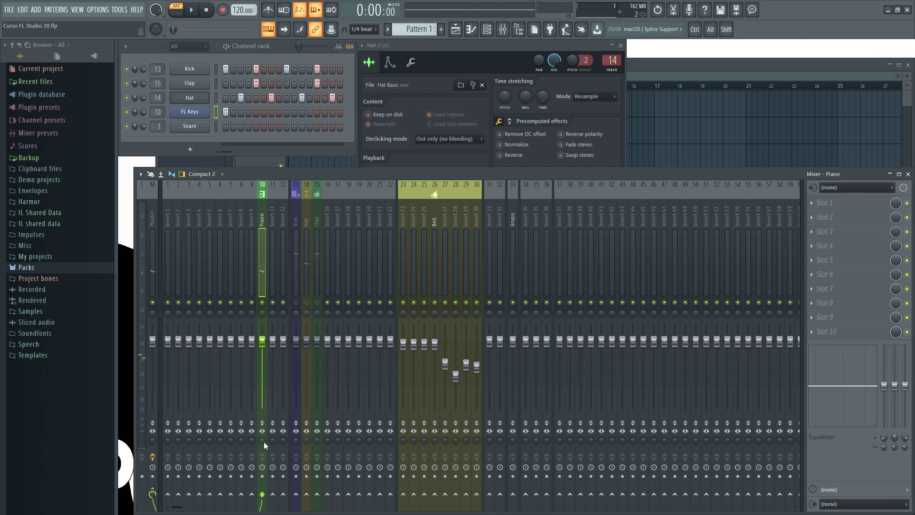
- Try the Piano track's stereo separation up to 100% separated, replay it at Original, and clear FL Keys' first step
key(space)
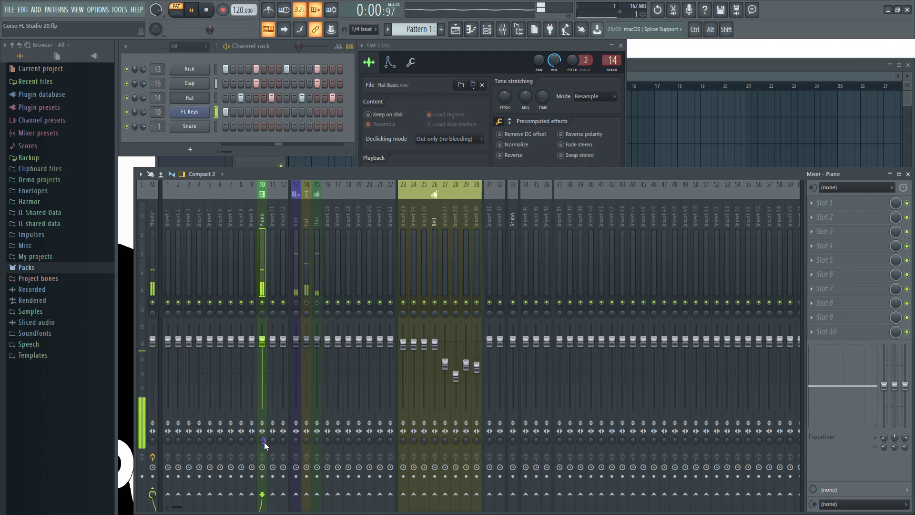
key(space)
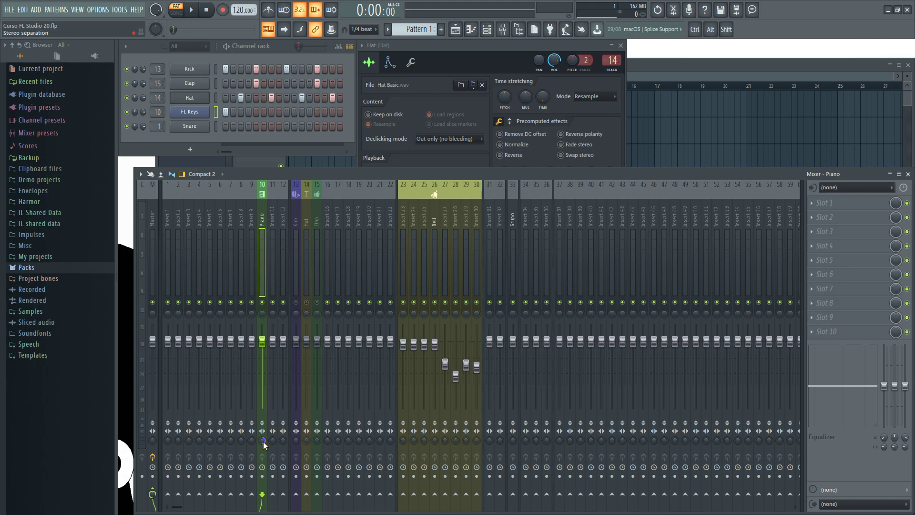
key(space)
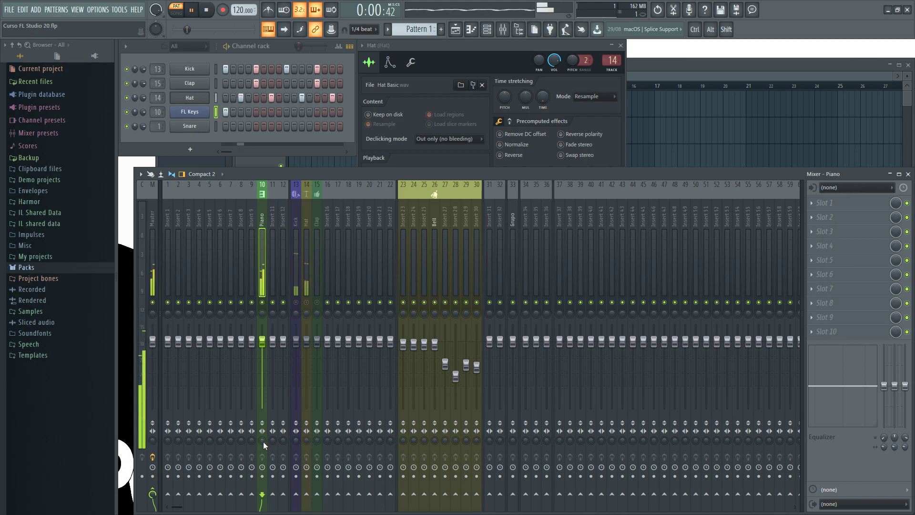
key(space)
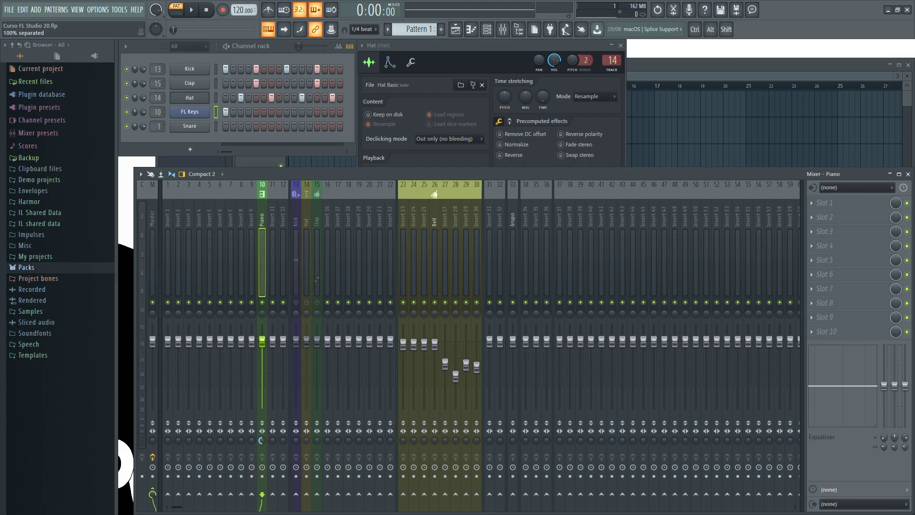
key(space)
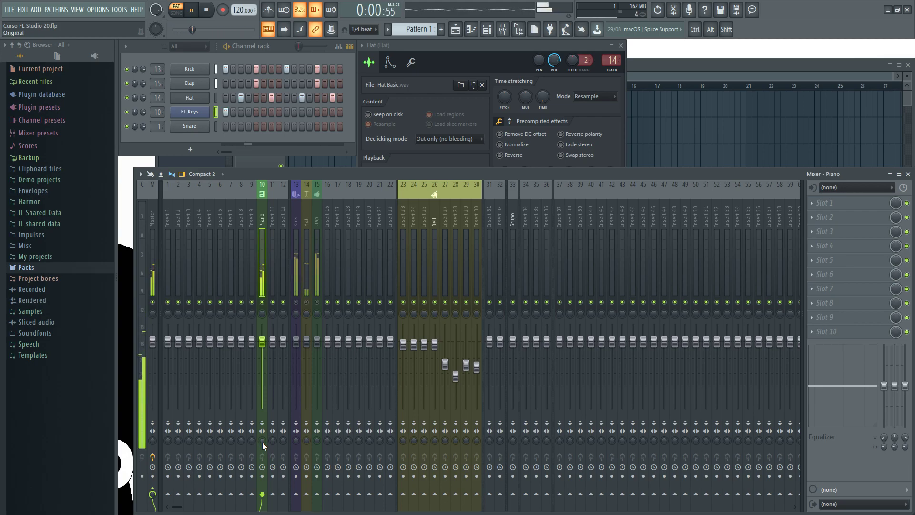
key(space)
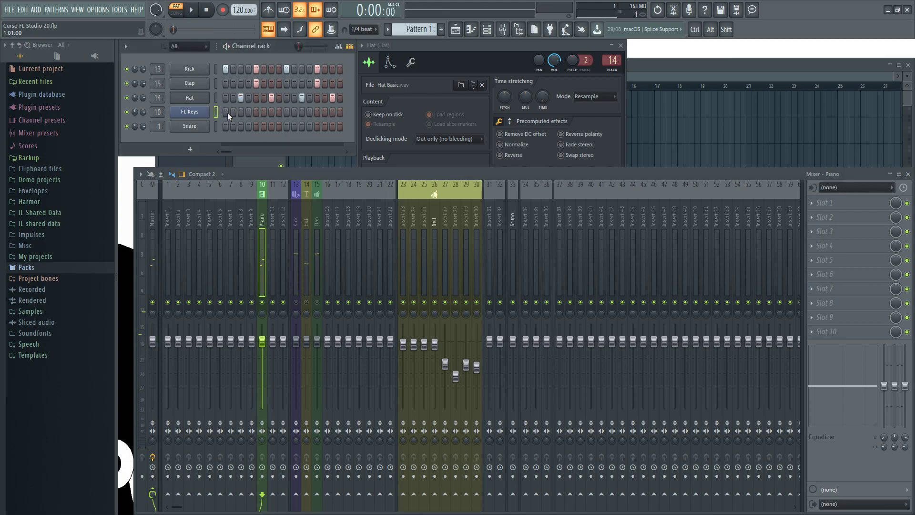
- Solo the Clap mixer track, open the Clap channel's settings and play the pattern
click(319, 212)
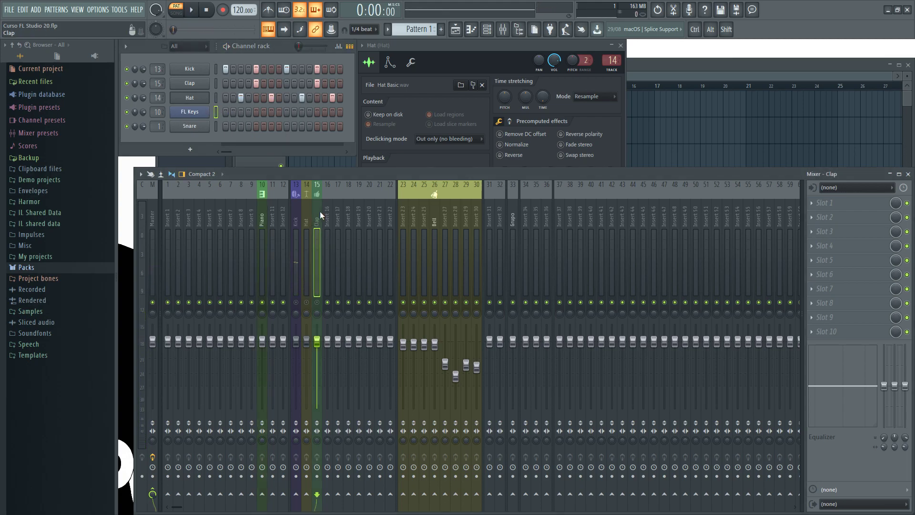
click(190, 83)
key(space)
key(space)
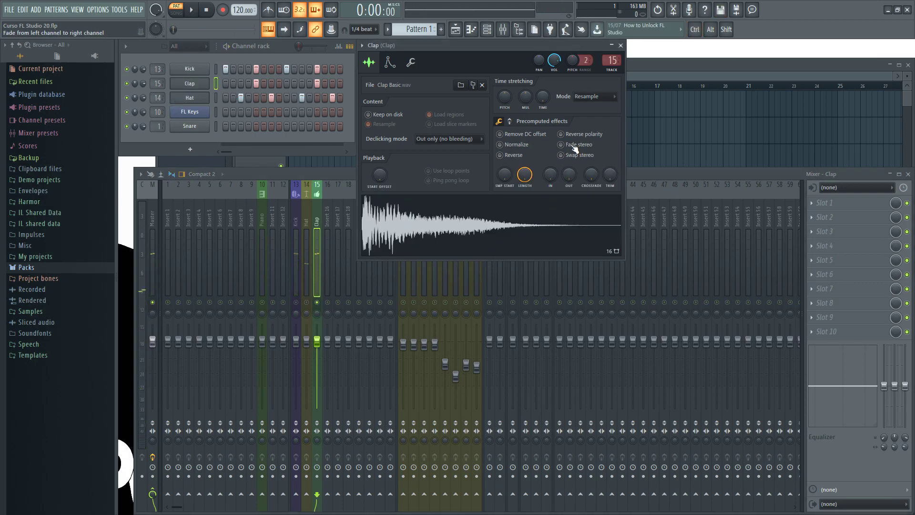
- Enable Fade stereo on the Clap sample, play the pattern, and try the channel's panning
click(574, 148)
key(space)
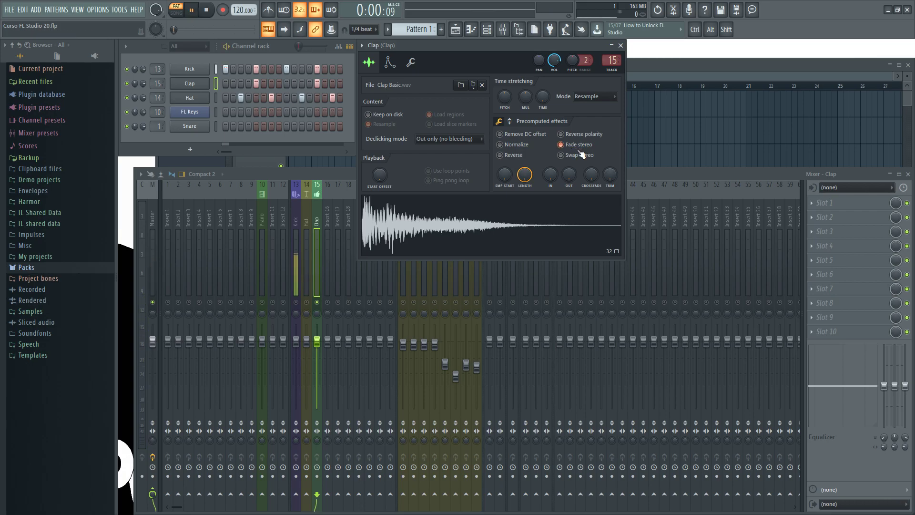
key(space)
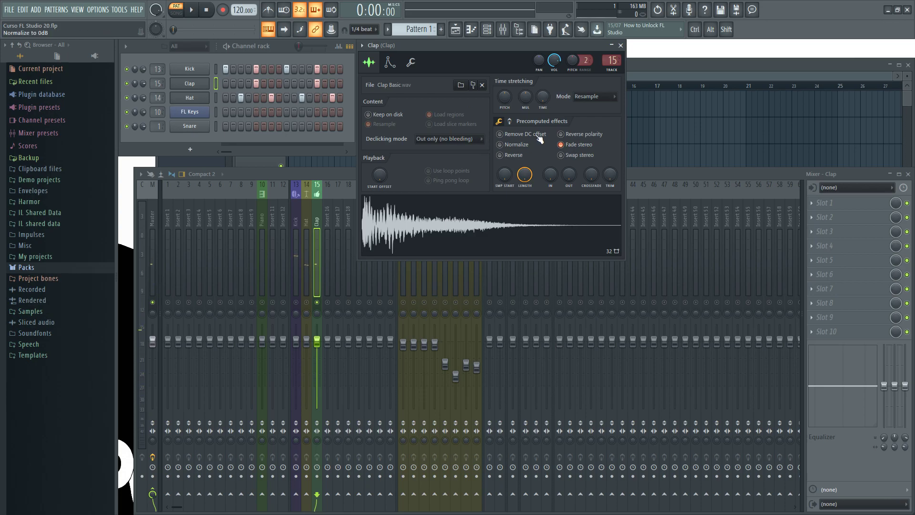
drag(540, 60, 539, 57)
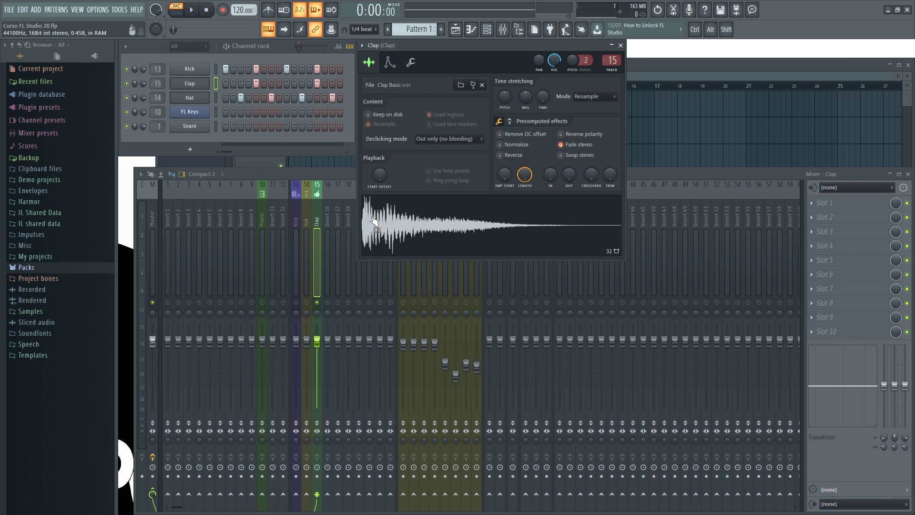
- Play the pattern to compare the Clap channel's panning, including 30% right
key(space)
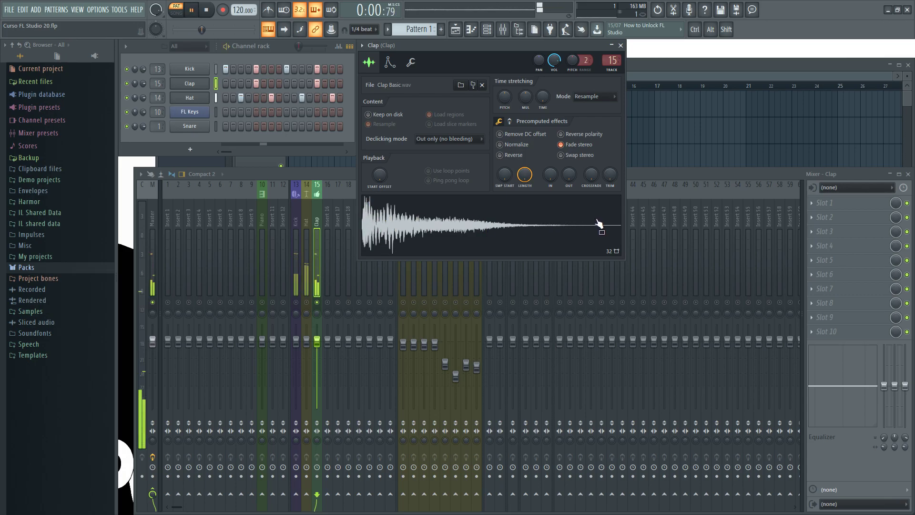
key(space)
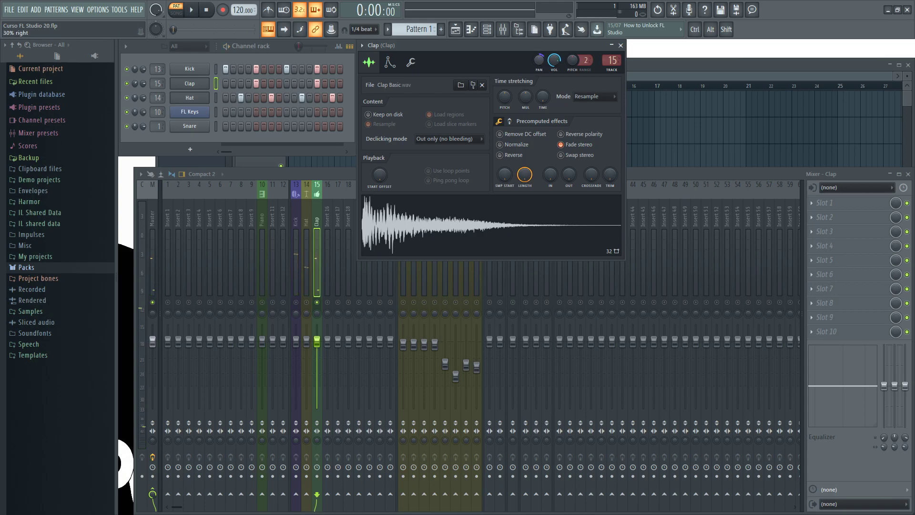
key(space)
key(space)
- Try the Clap mixer track's stereo separation at 100% merged while playing the pattern, and restore it to the original setting
click(329, 371)
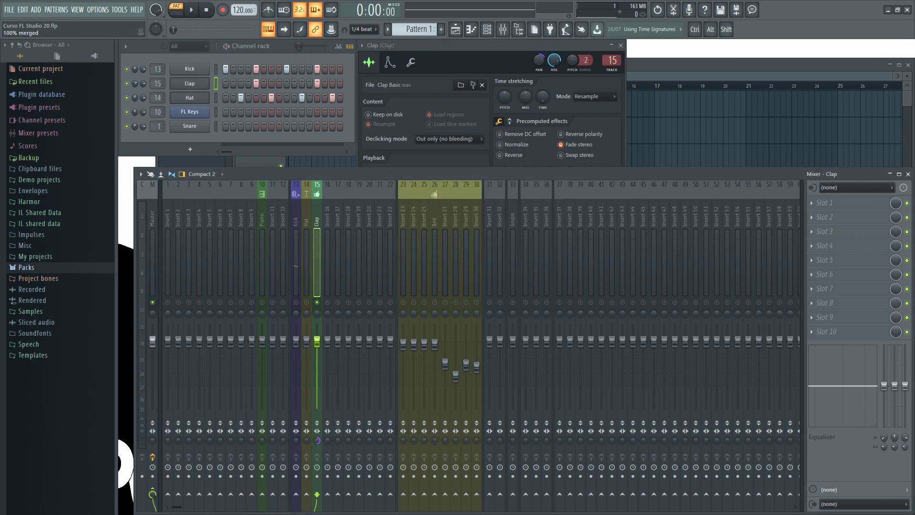
key(space)
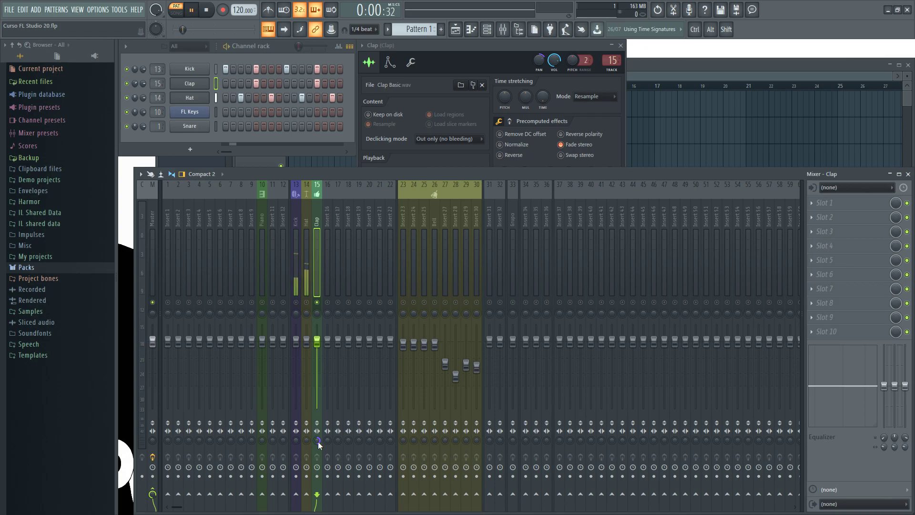
key(space)
key(space)
key(space)
key(space)
alt+click(317, 441)
drag(317, 441, 316, 439)
key(space)
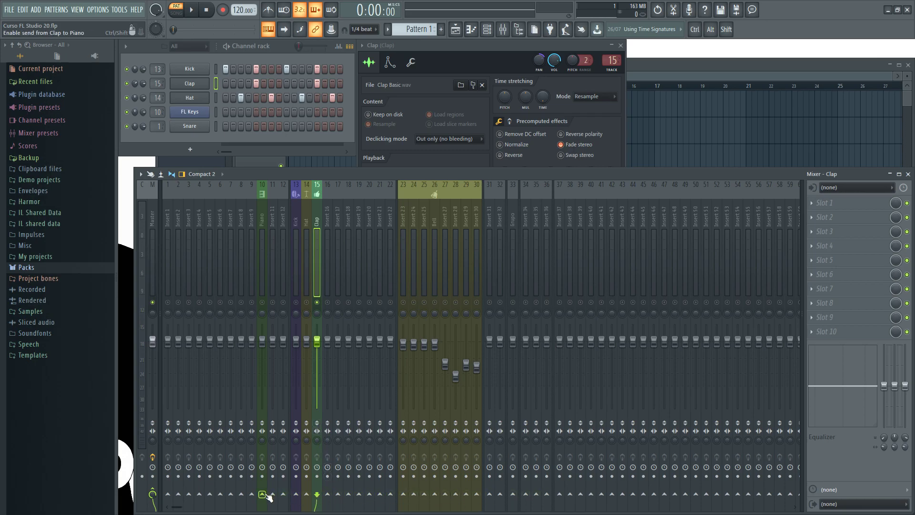
- Select several mixer tracks in turn, ending on Insert 18, to examine their effect slots and equalizer
click(332, 210)
click(319, 214)
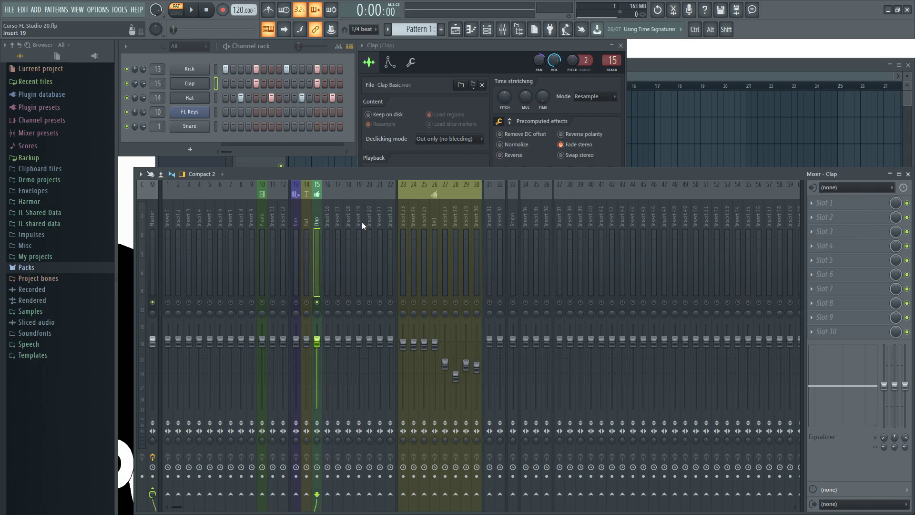
click(380, 217)
click(407, 213)
click(456, 211)
click(477, 210)
click(435, 211)
click(403, 212)
click(349, 212)
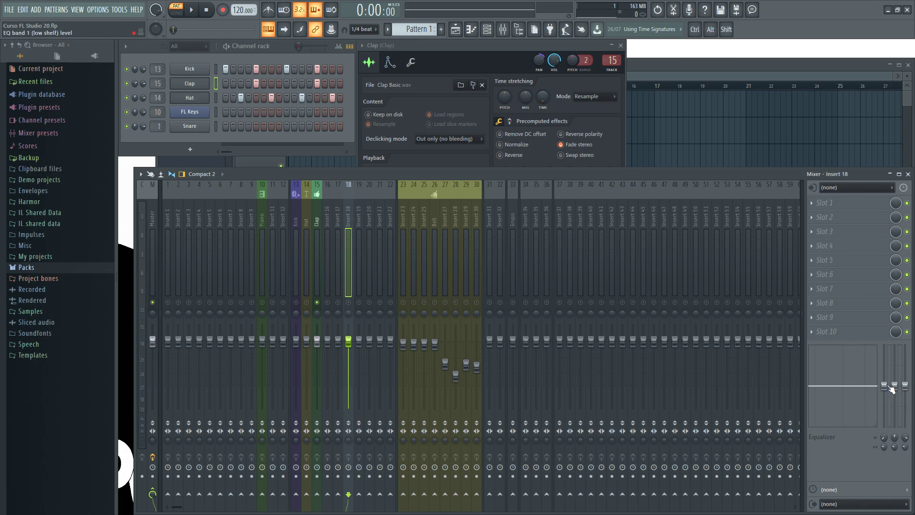
- Try the low-shelf, peaking and high-shelf equalizer levels on Insert 18, returning them to 0.0 dB
mouse_move(885, 387)
mouse_down()
mouse_move(885, 426)
mouse_move(895, 386)
mouse_up()
drag(885, 426, 884, 385)
drag(885, 386, 905, 385)
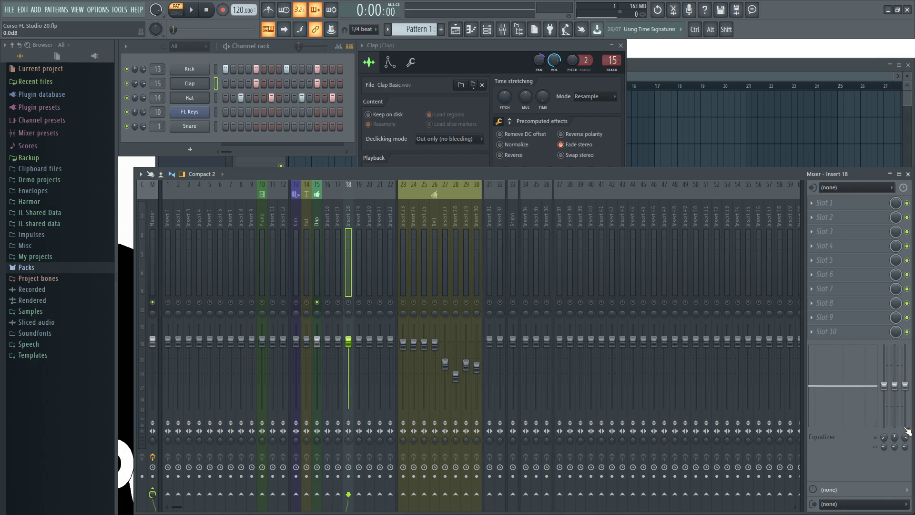
- Boost Insert 18's peaking equalizer band to about 7.8 dB and try different frequencies and widths for it
click(885, 438)
drag(900, 387, 895, 367)
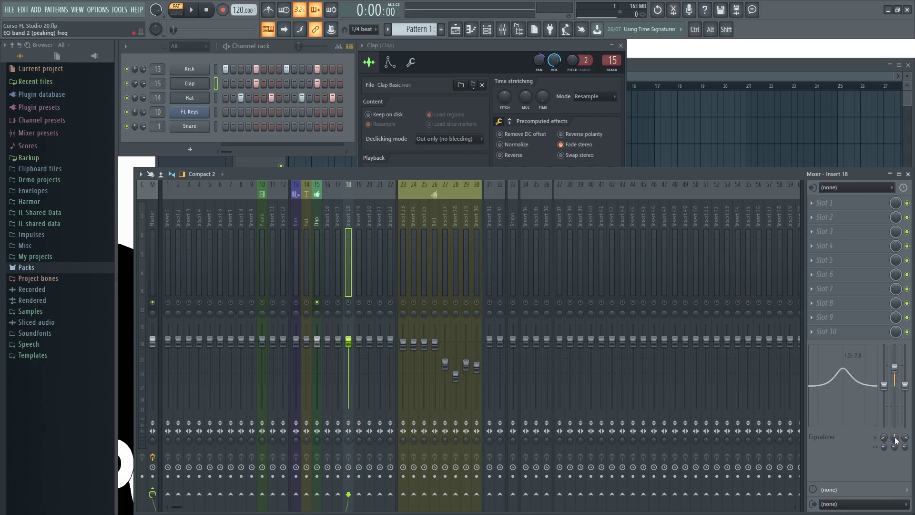
drag(897, 441, 897, 435)
drag(895, 446, 895, 454)
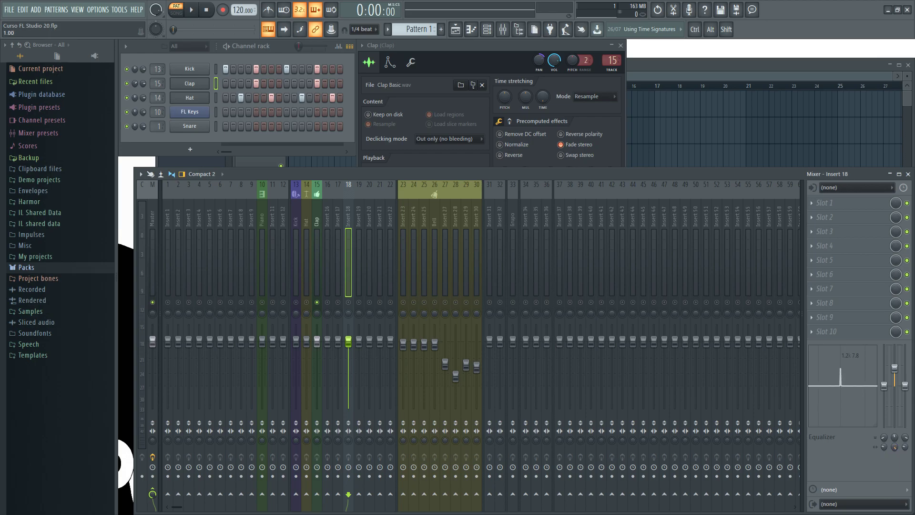
mouse_move(895, 438)
mouse_down()
mouse_move(897, 450)
mouse_move(898, 414)
mouse_move(895, 444)
mouse_up()
scroll(883, 448, up, 2)
- Reset Insert 18's adjusted equalizer controls, including the peaking band's level, to flatten the curve
right_click(884, 447)
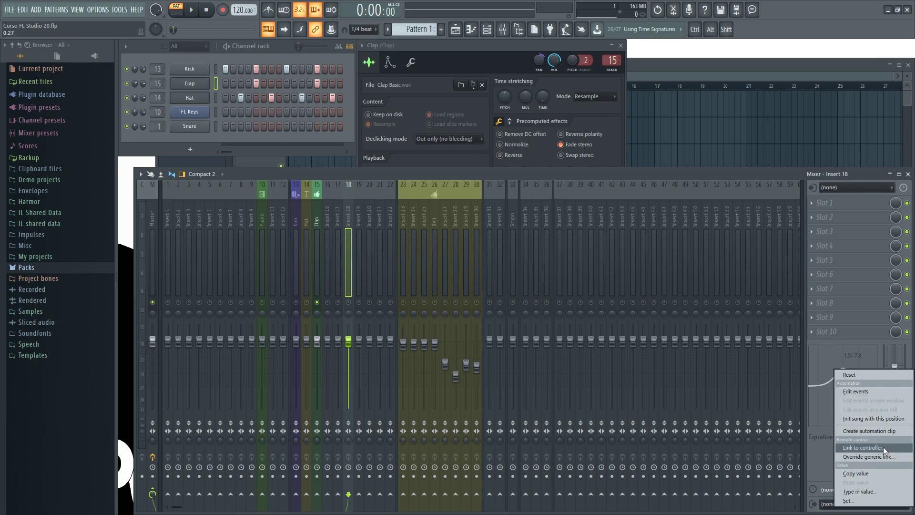
click(855, 374)
right_click(881, 371)
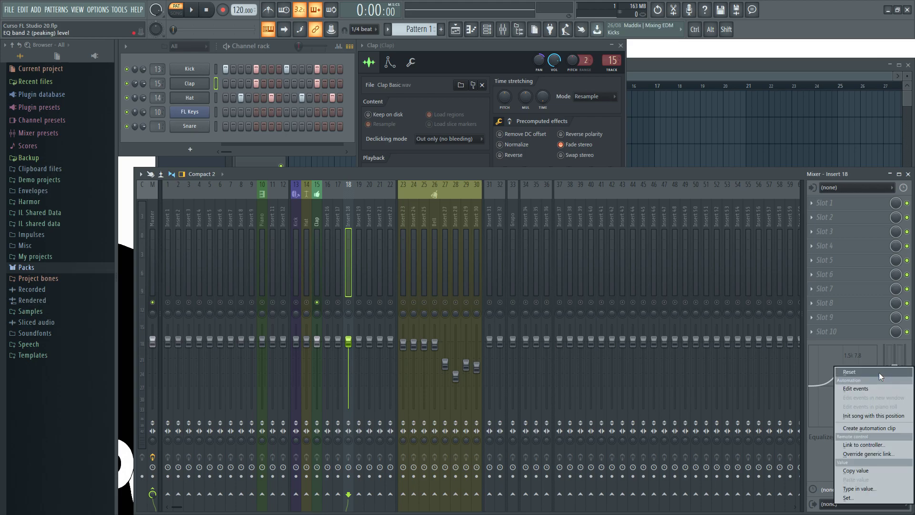
click(879, 373)
right_click(886, 387)
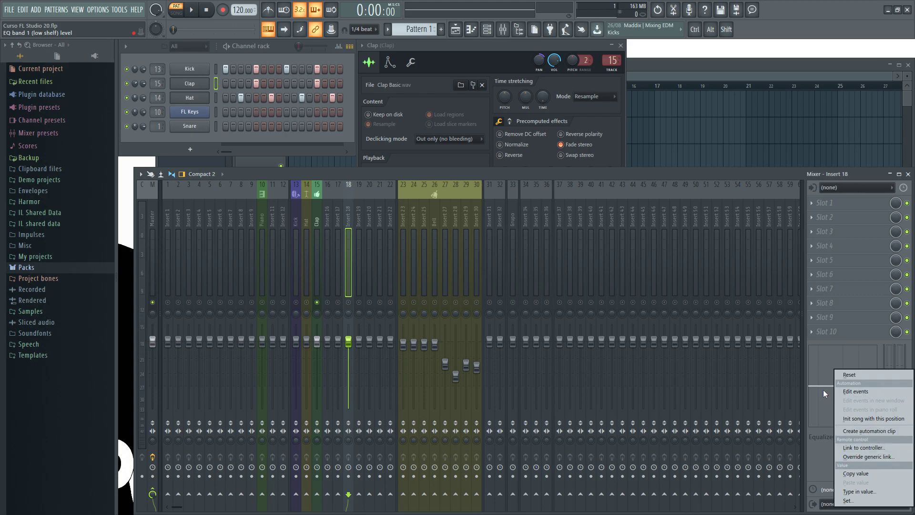
click(731, 172)
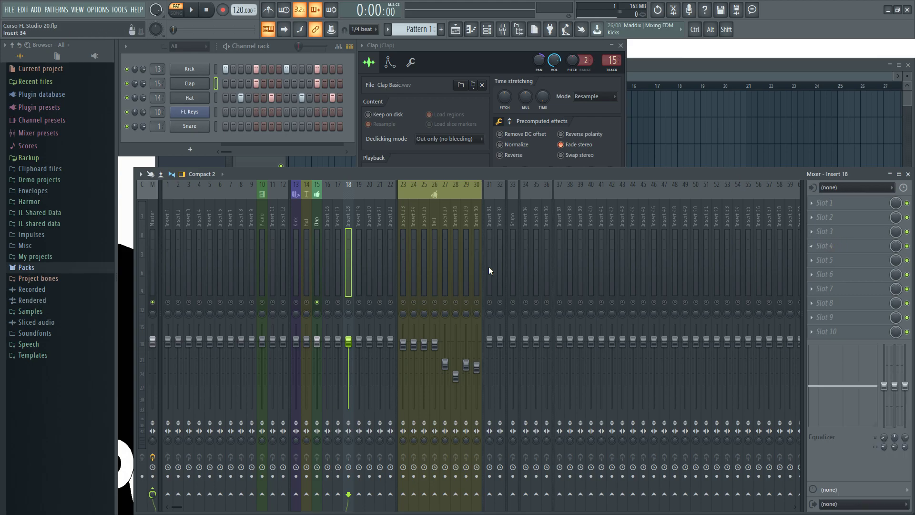
- View Insert 20's track options, including the command to reset selected tracks to default
click(368, 211)
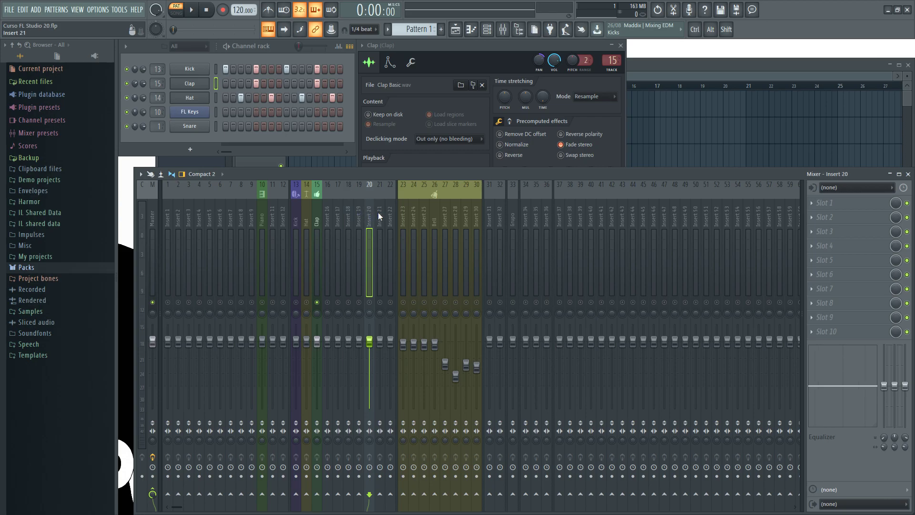
right_click(370, 212)
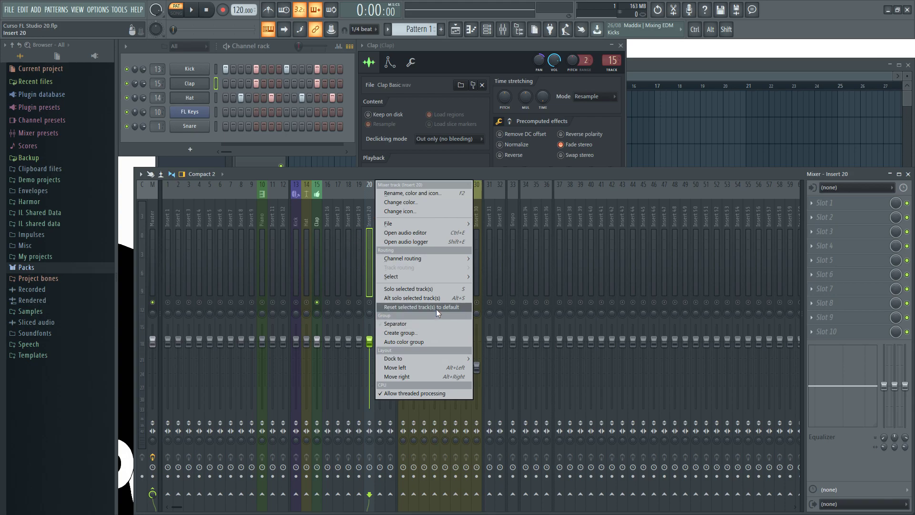
click(347, 213)
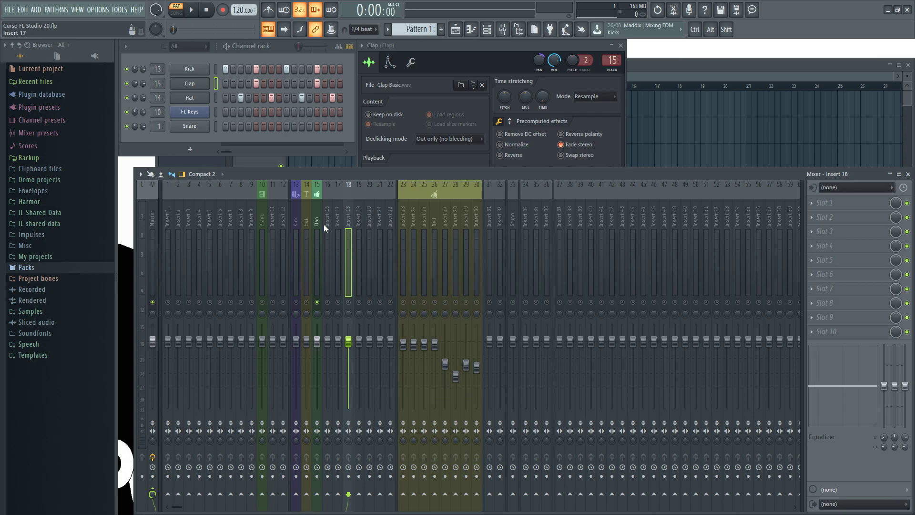
- Load Fruity Delay Bank, Fruity PanOMatic, Fruity Parametric EQ 2 and Fruity Squeeze into the Kick track's slots 2, 4, 7 and 9
click(294, 209)
click(819, 217)
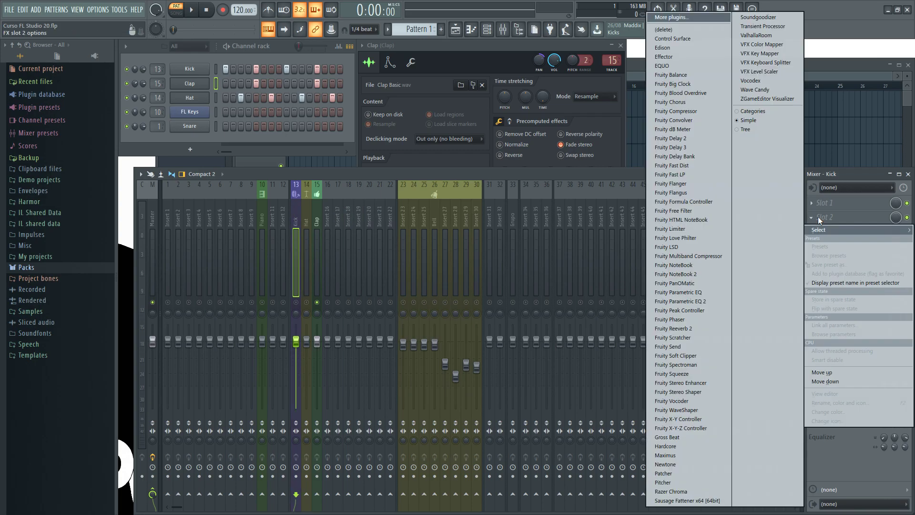
click(687, 156)
click(820, 246)
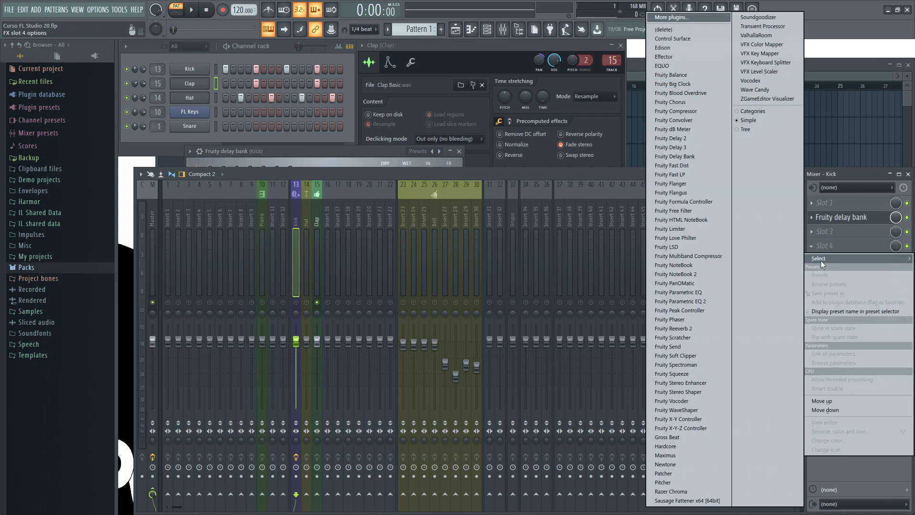
click(701, 283)
click(814, 288)
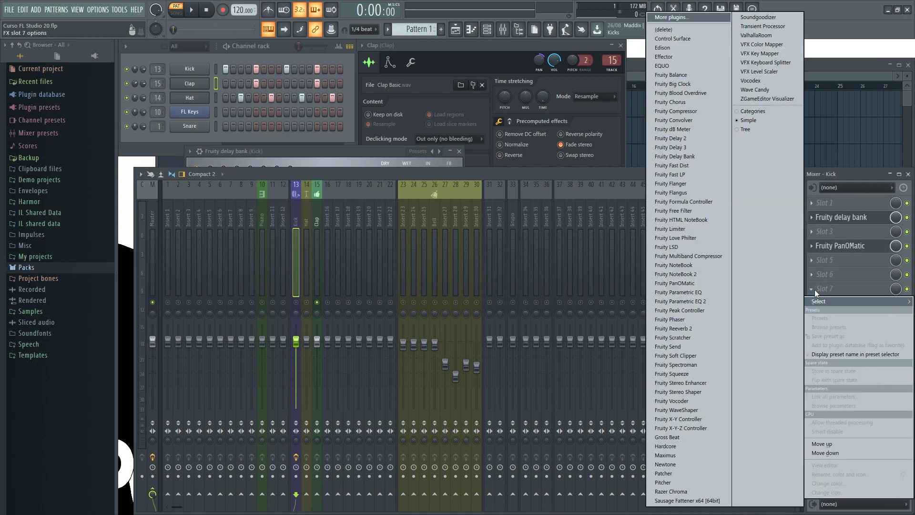
click(697, 298)
click(819, 317)
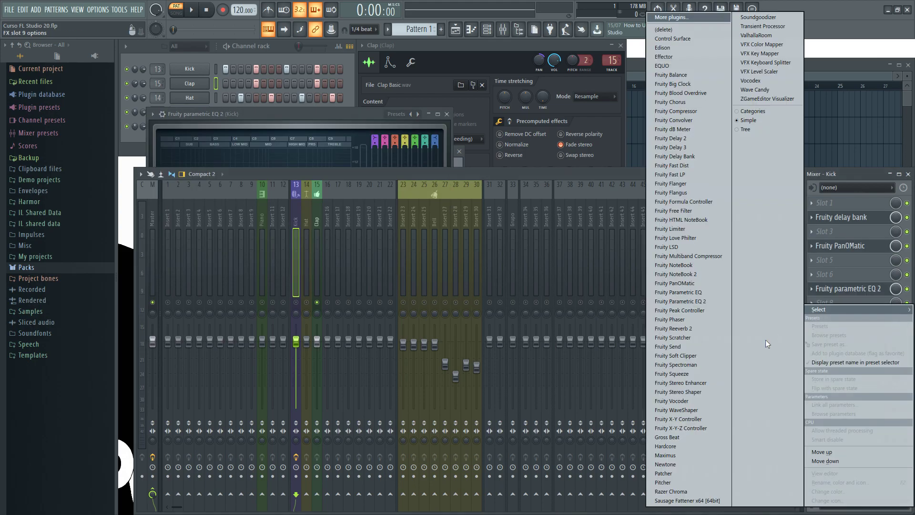
click(693, 374)
- Lower the Kick track's volume, pan it about 43% right, and play the pattern with the track soloed
drag(296, 341, 296, 362)
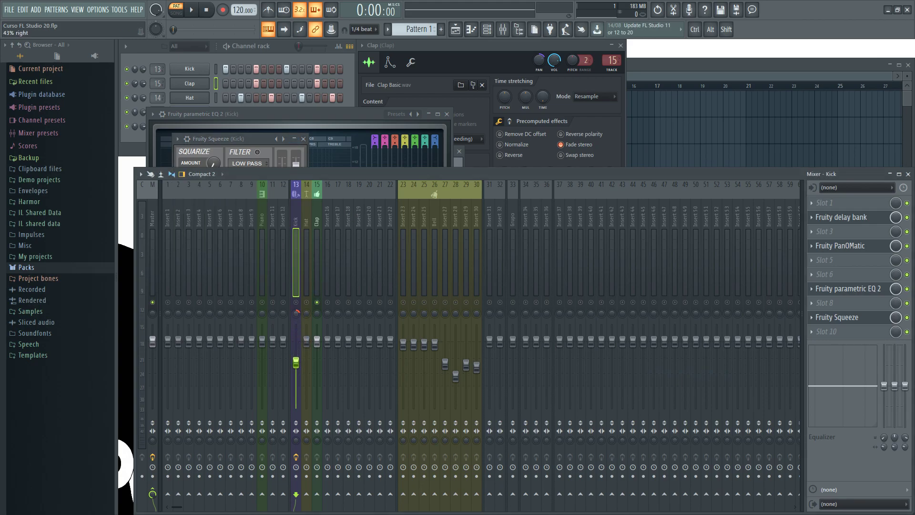
key(space)
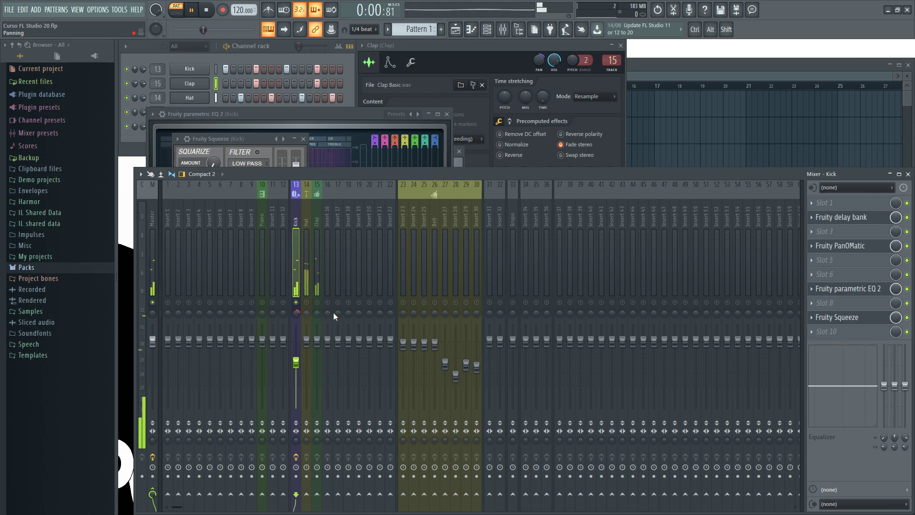
key(space)
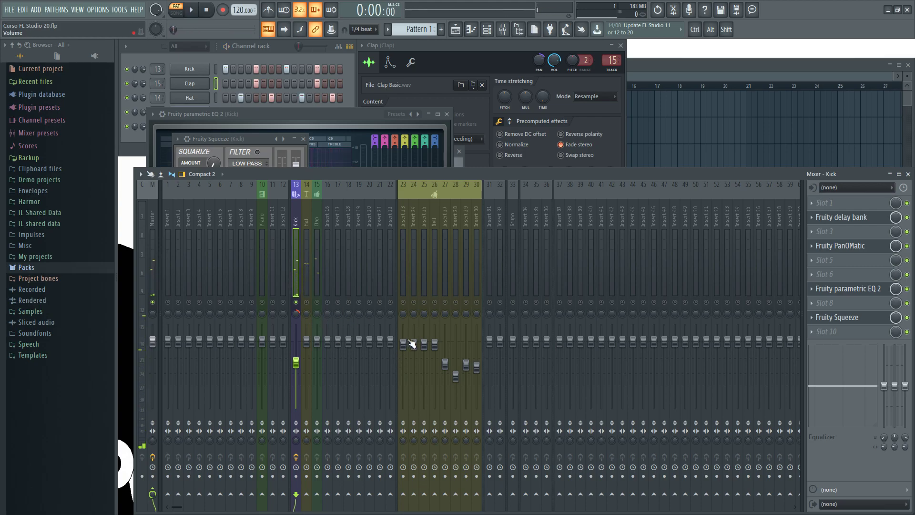
- Shape the Kick track's equalizer with a boosted middle band and reduced low and high bands, and play the pattern
mouse_move(844, 385)
mouse_down()
mouse_move(822, 407)
mouse_move(832, 376)
mouse_up()
key(space)
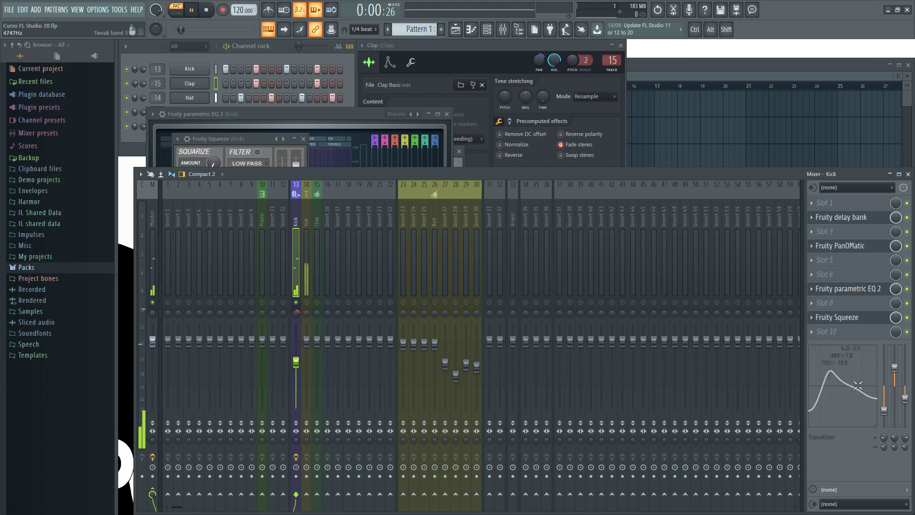
key(space)
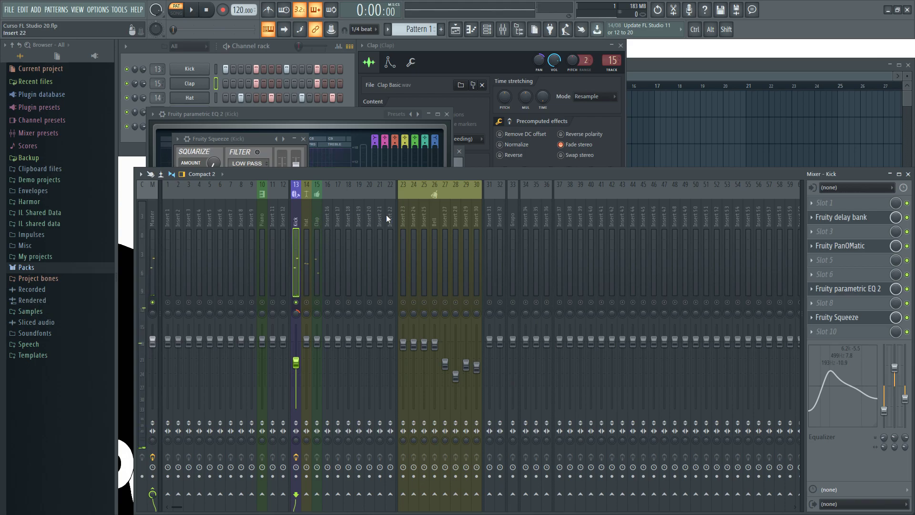
- Reset the Kick mixer track to default, removing all its plugins
right_click(296, 207)
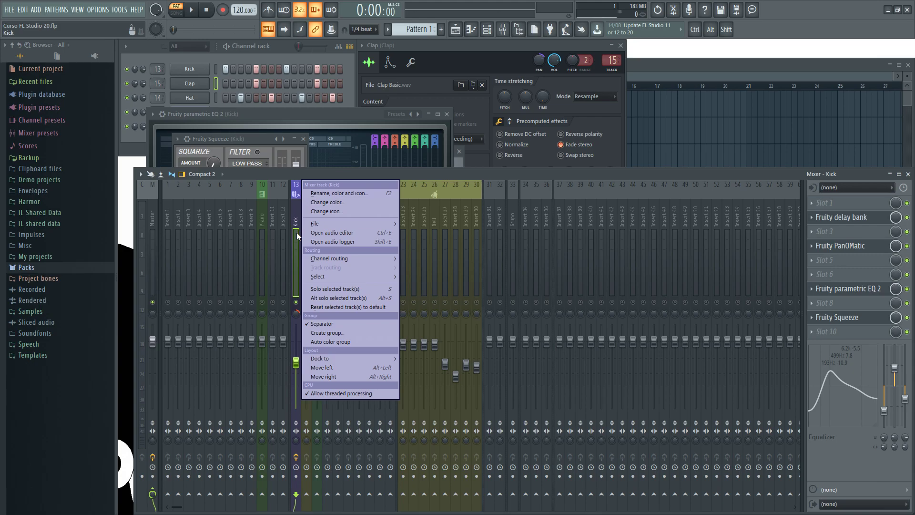
click(380, 310)
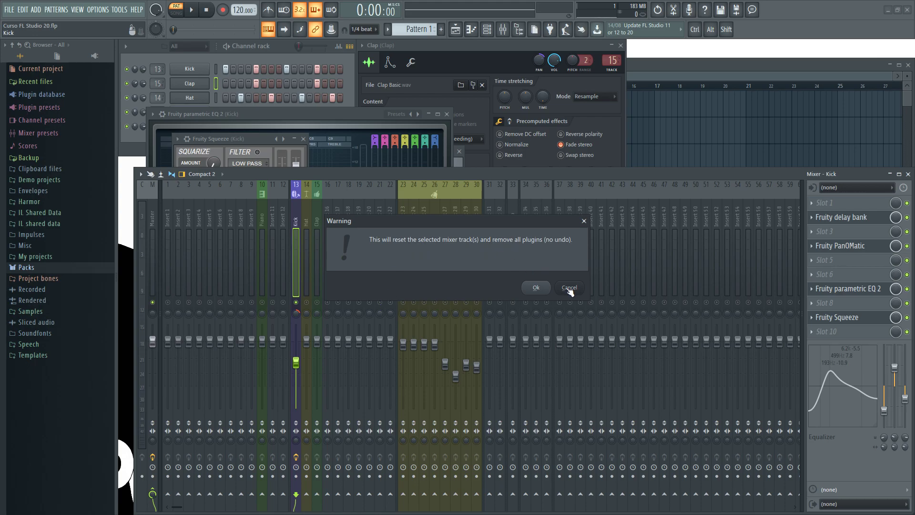
click(535, 288)
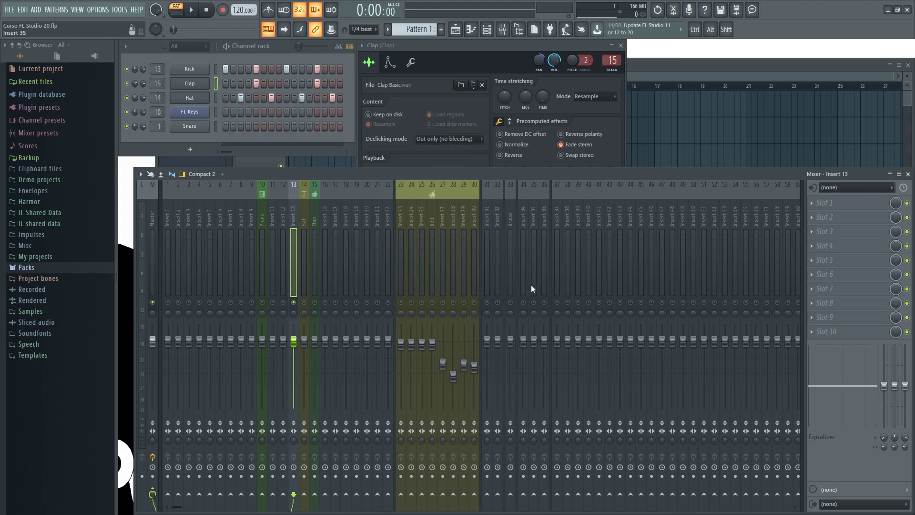
- Switch between Insert 13 and other mixer tracks to compare their slots, equalizer and fader settings
click(285, 210)
click(295, 211)
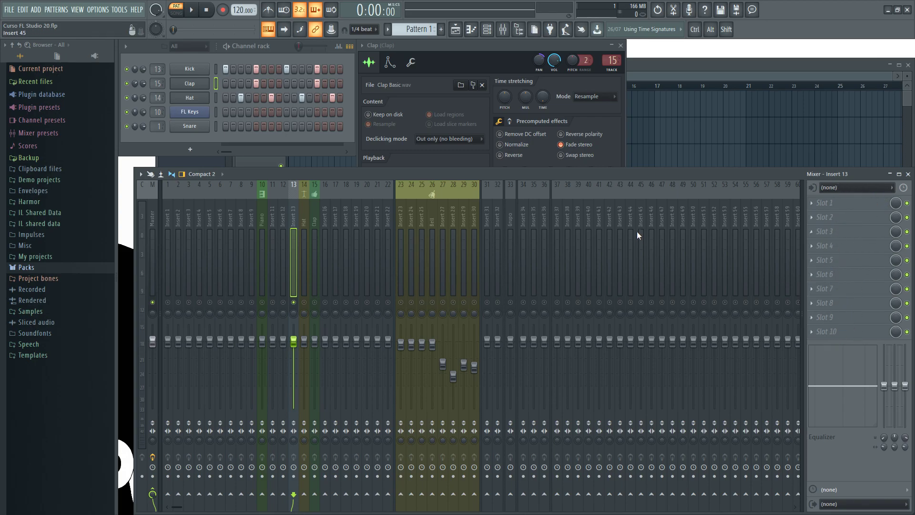
click(591, 212)
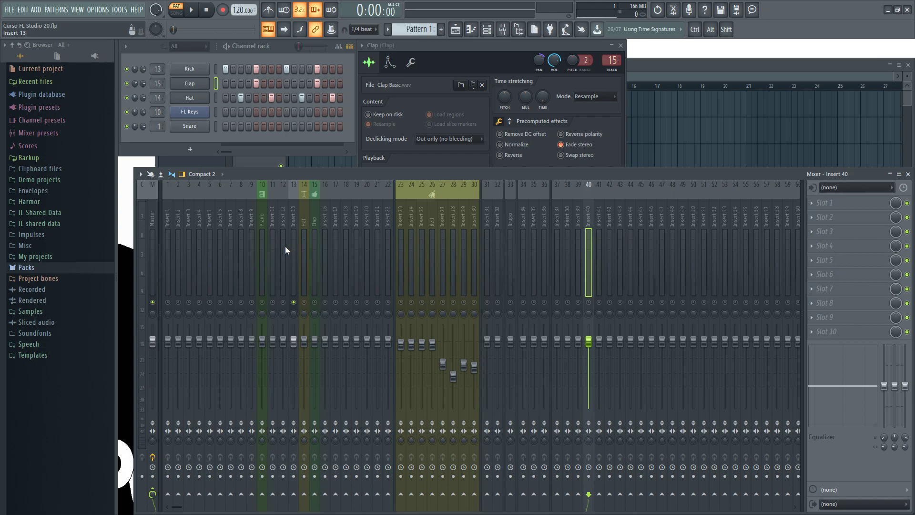
click(294, 212)
click(343, 212)
click(293, 213)
click(343, 215)
click(293, 217)
click(357, 211)
click(377, 210)
click(389, 210)
click(336, 210)
click(284, 215)
click(296, 216)
click(366, 217)
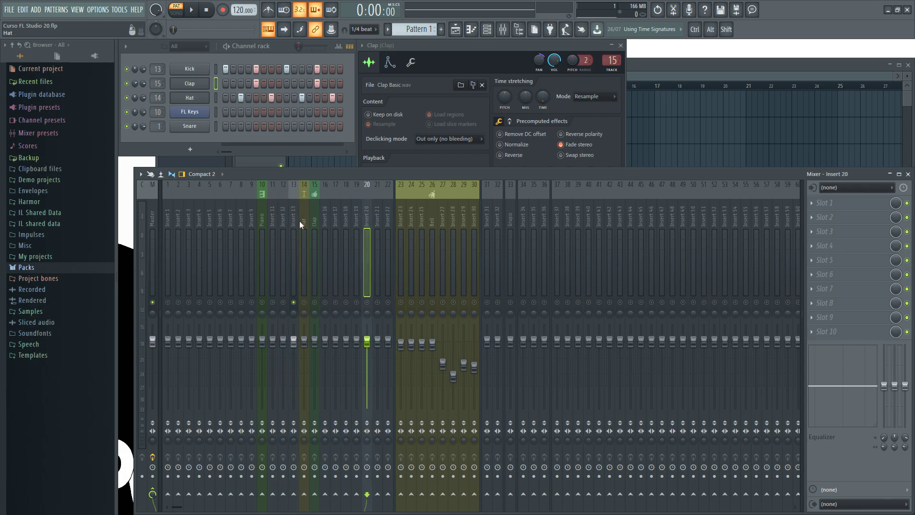
click(287, 216)
- Load Fruity Parametric EQ into slot 2 of the Clap mixer track
click(317, 211)
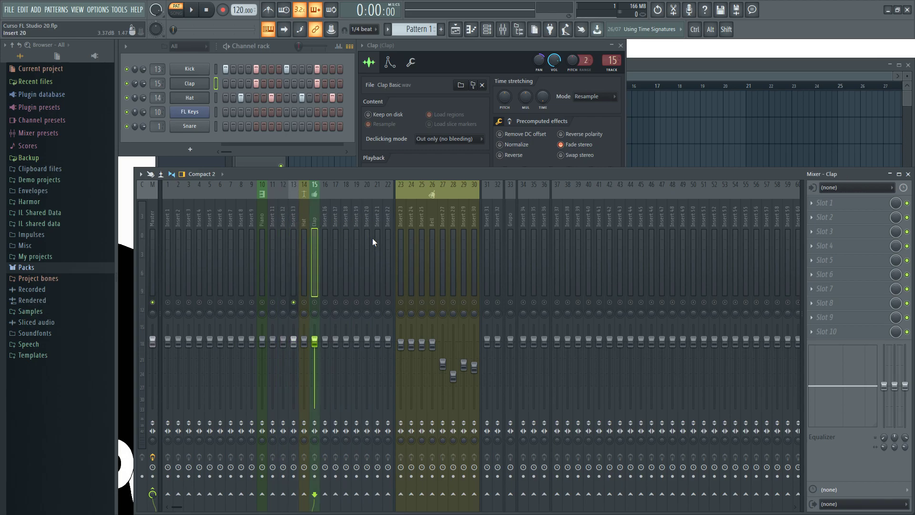
click(817, 217)
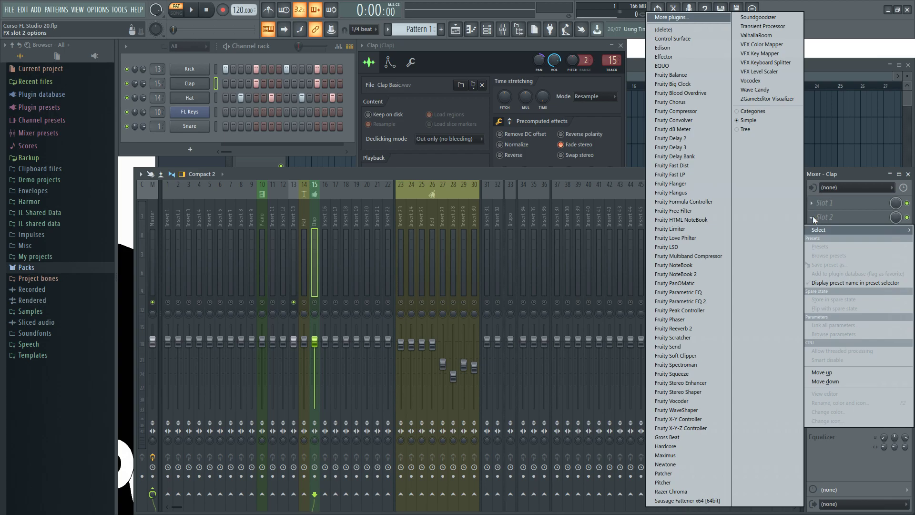
click(695, 292)
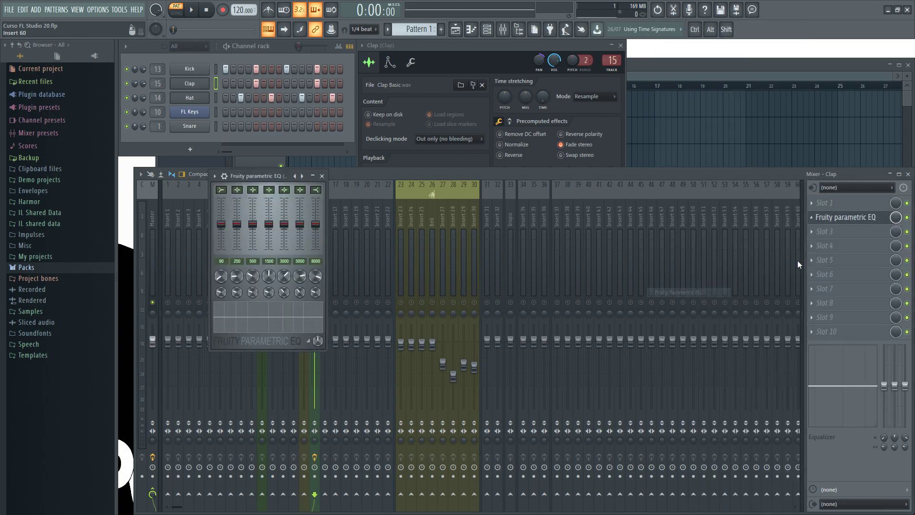
- Load Fruity Limiter into slot 5 and Fruity Reeverb 2 into slot 7 of the Clap mixer track
click(816, 260)
click(698, 229)
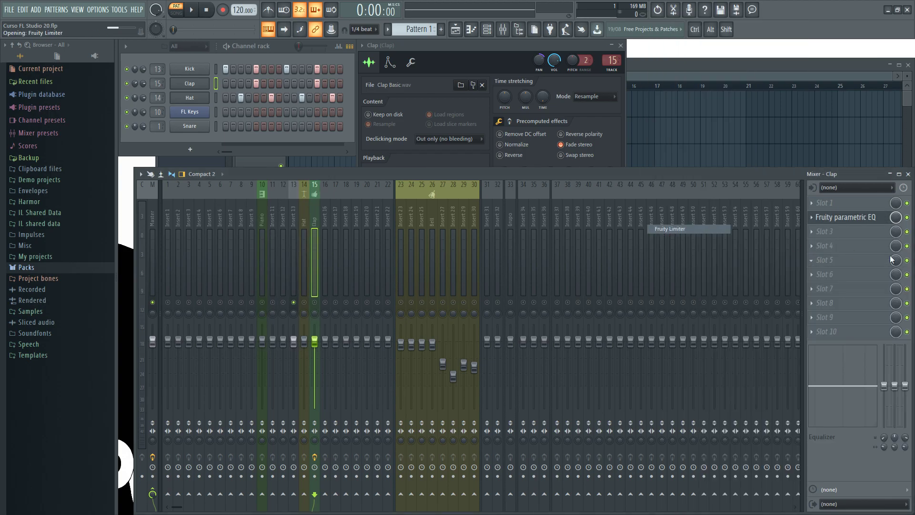
click(817, 291)
click(702, 327)
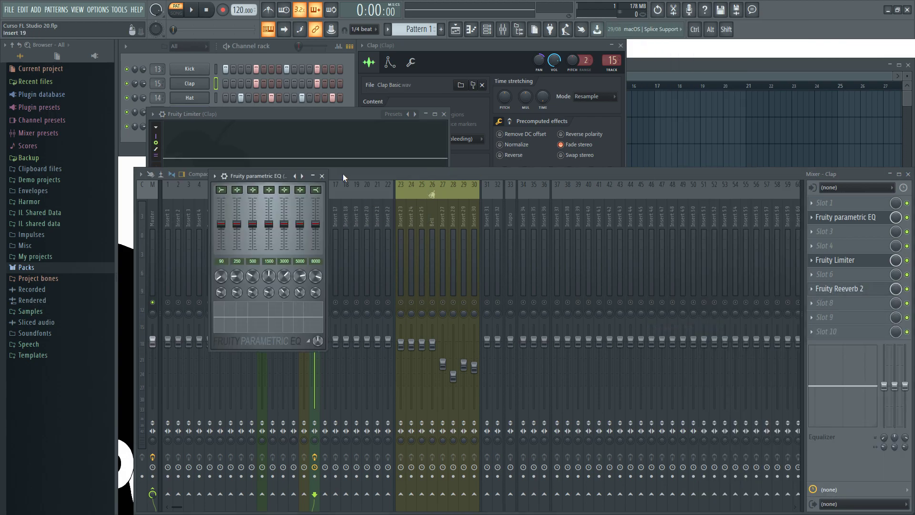
click(343, 177)
click(445, 115)
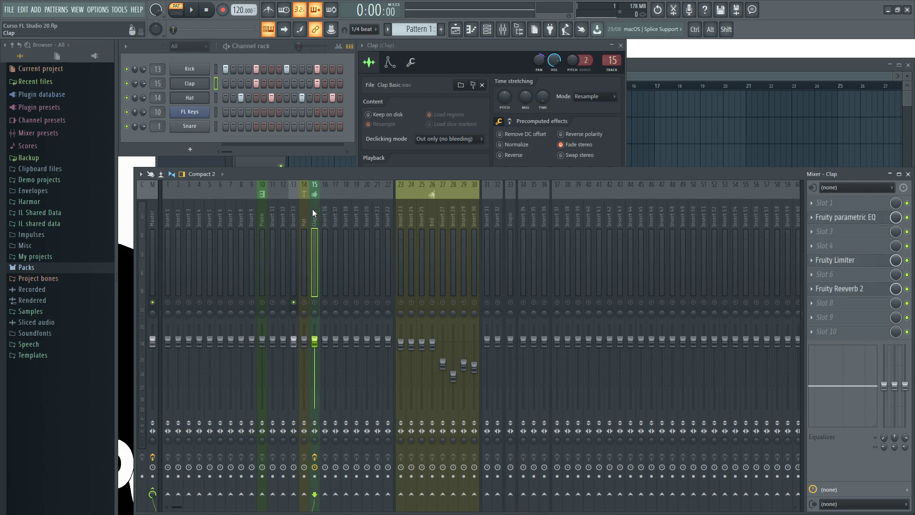
- Save the Clap mixer track state as a preset named Tutorial
right_click(313, 209)
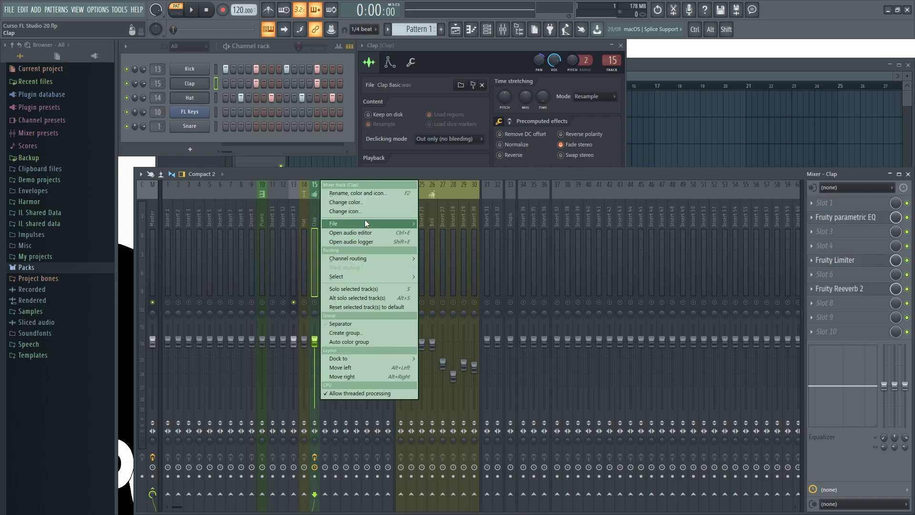
mouse_move(356, 223)
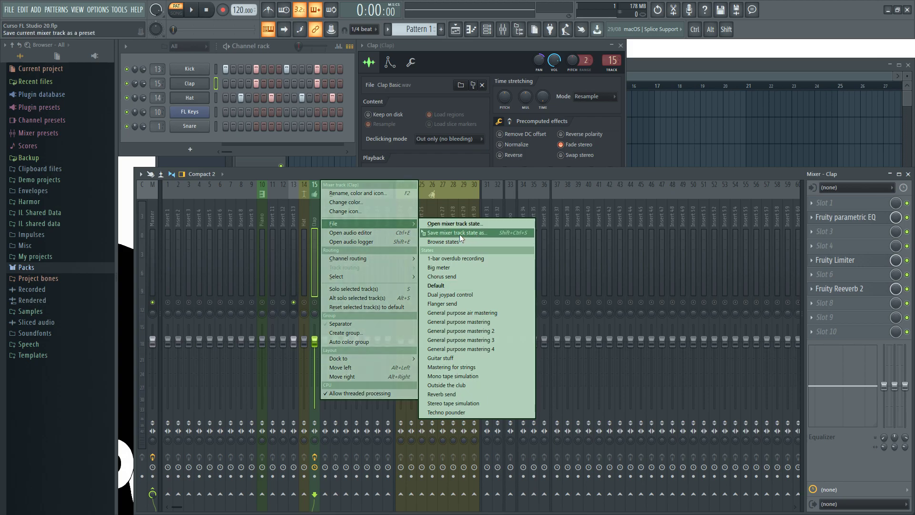
click(477, 234)
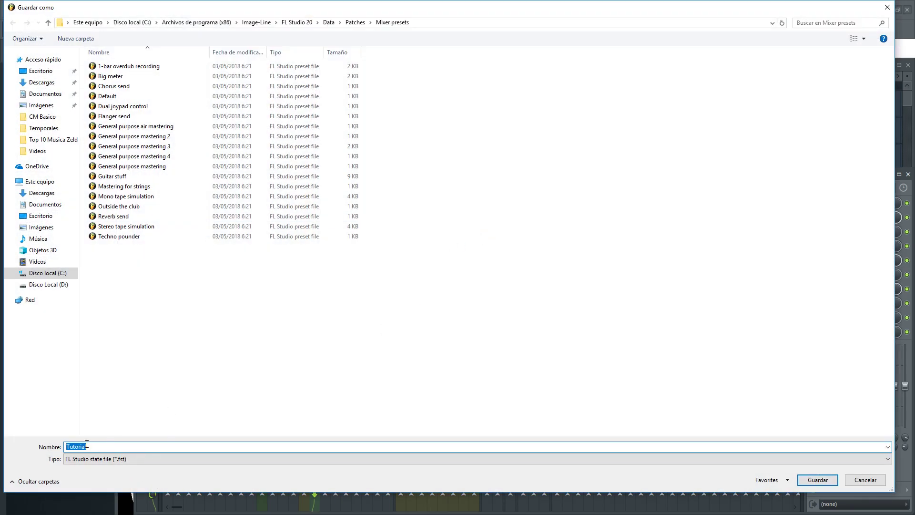
click(818, 480)
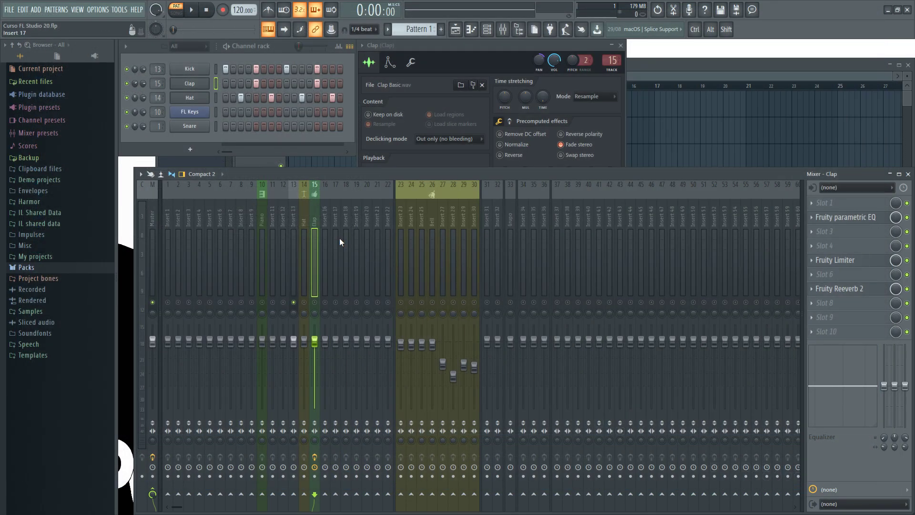
- Load the saved Tutorial mixer track state onto Insert 20
click(364, 218)
right_click(366, 212)
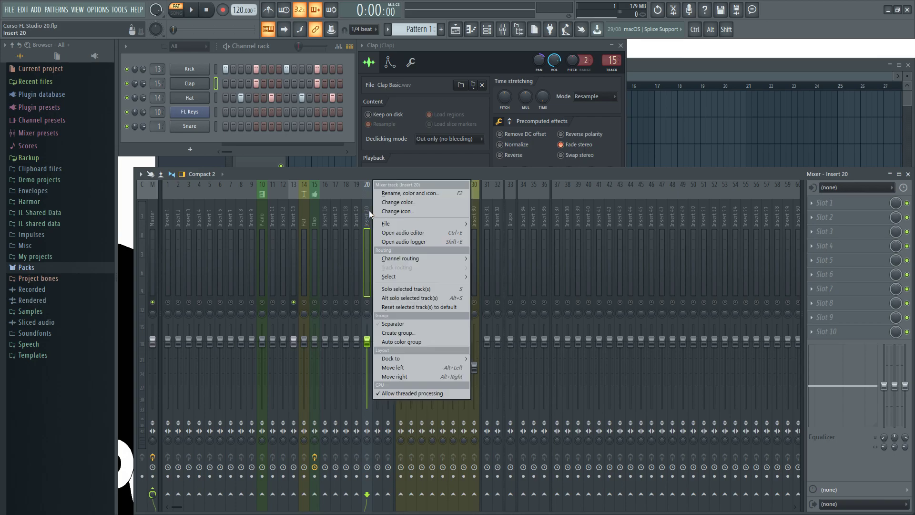
mouse_move(451, 223)
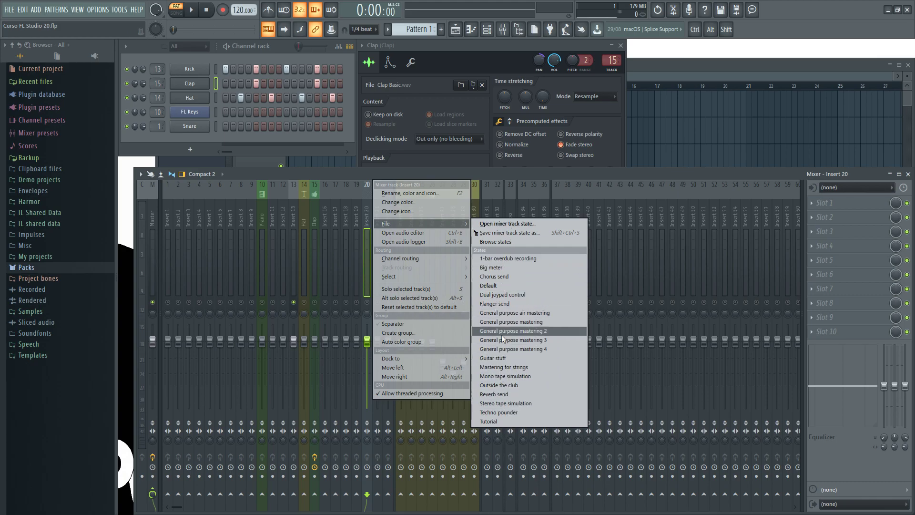
click(494, 224)
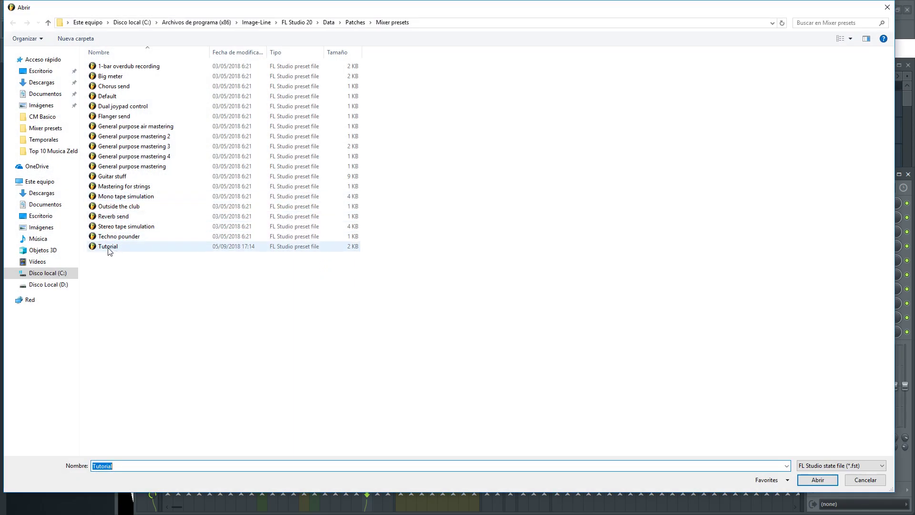
double_click(108, 248)
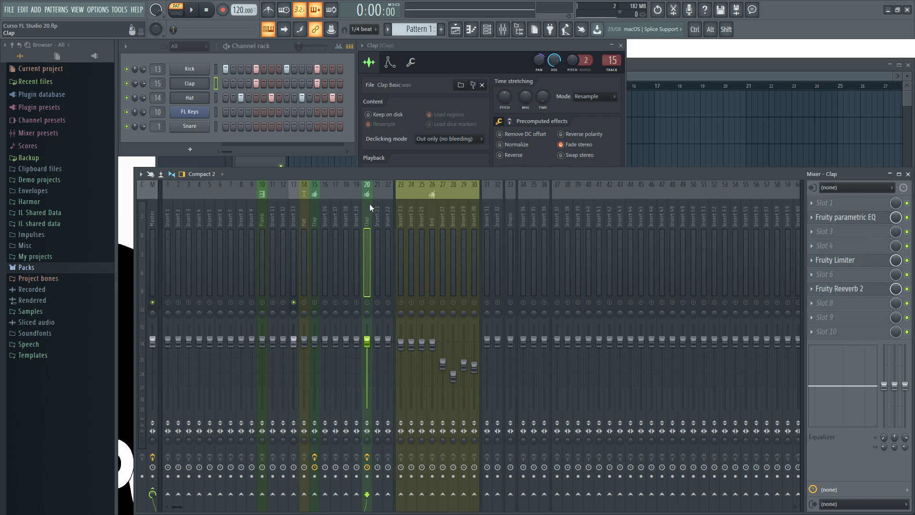
- Compare mixer tracks 15 and 20 and examine the equalizer, limiter and reverb plugins on track 20
click(312, 211)
click(367, 215)
click(317, 215)
click(368, 210)
click(309, 216)
click(318, 216)
click(365, 216)
click(869, 218)
click(869, 218)
click(848, 261)
click(847, 263)
click(847, 291)
click(846, 292)
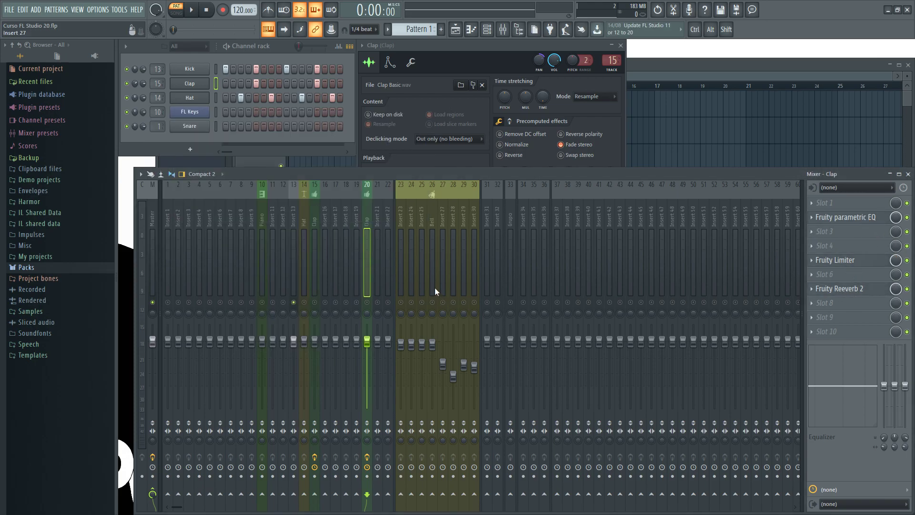
click(317, 215)
click(365, 209)
- Browse the saved mixer track states, apply the Tutorial preset to Insert 18 and compare it with mixer tracks 15 and 20
right_click(367, 213)
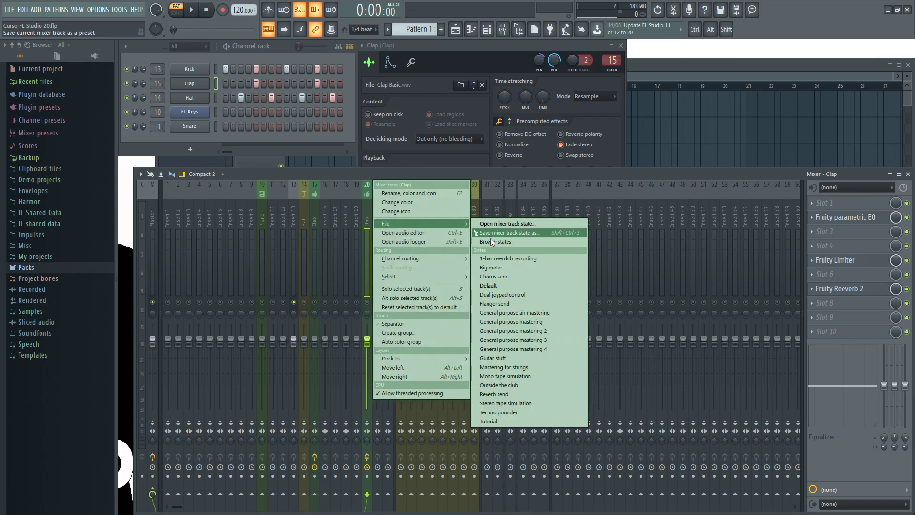
click(503, 242)
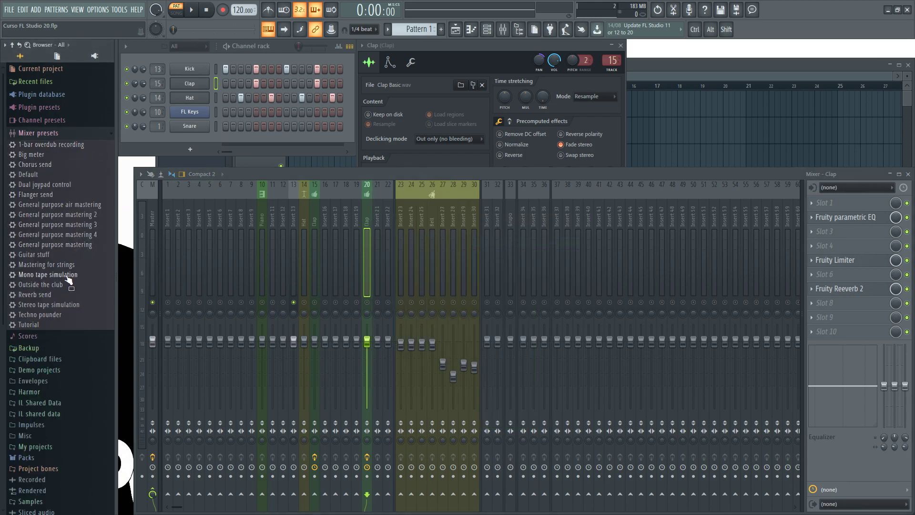
drag(29, 327, 346, 214)
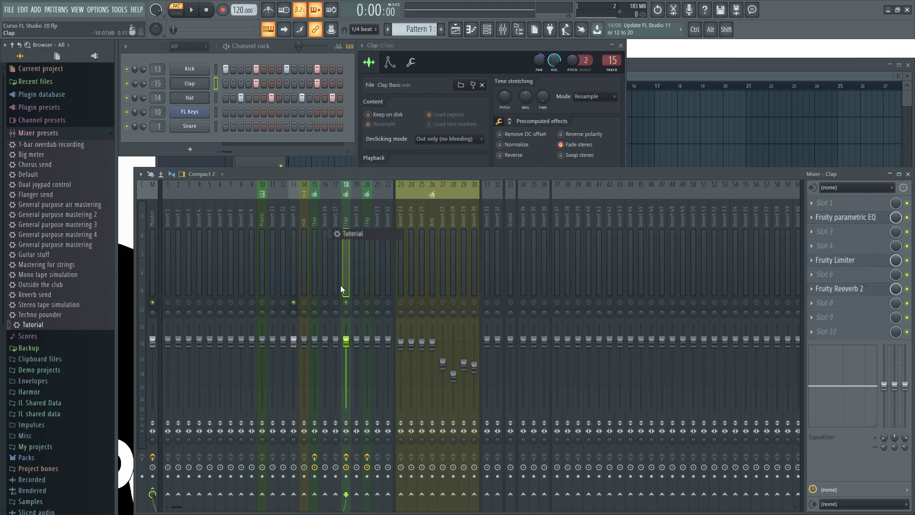
click(368, 219)
click(350, 217)
click(316, 214)
click(345, 216)
click(363, 216)
click(346, 216)
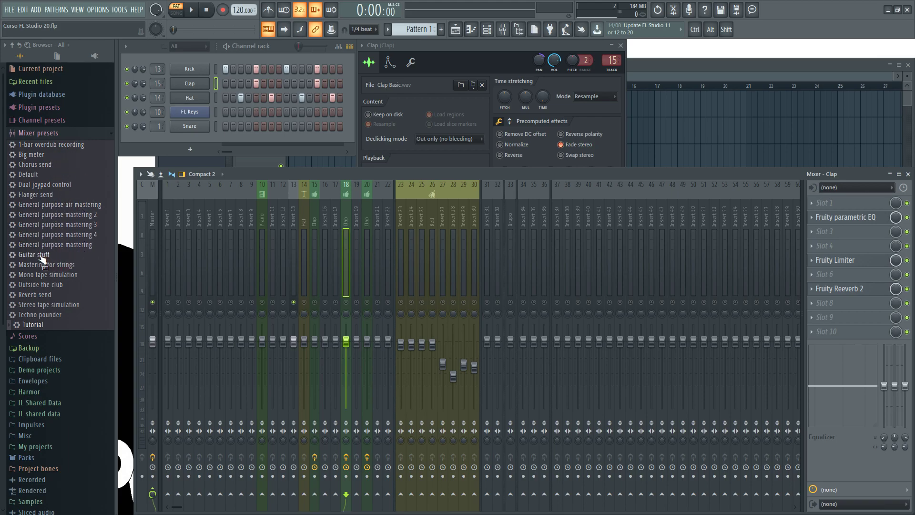
- Apply the Guitar stuff mixer preset to Insert 5 and examine each of its loaded effects
drag(34, 258, 210, 215)
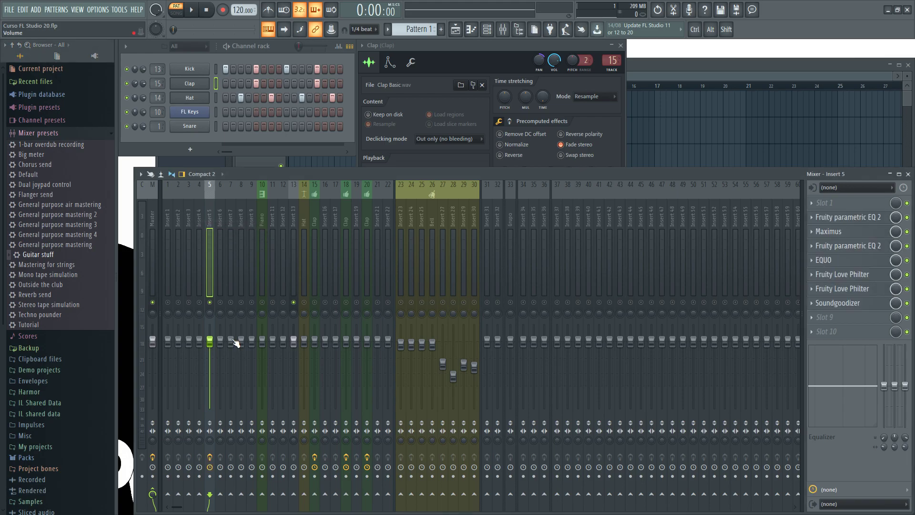
click(872, 221)
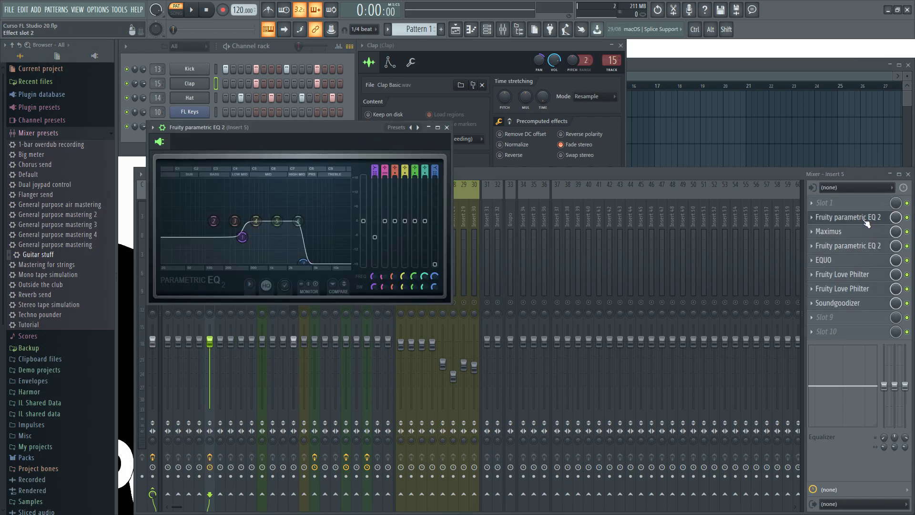
click(856, 221)
click(859, 237)
click(859, 237)
click(863, 248)
click(863, 249)
click(862, 266)
click(862, 266)
click(864, 276)
click(861, 274)
click(859, 289)
click(860, 290)
click(863, 304)
click(863, 304)
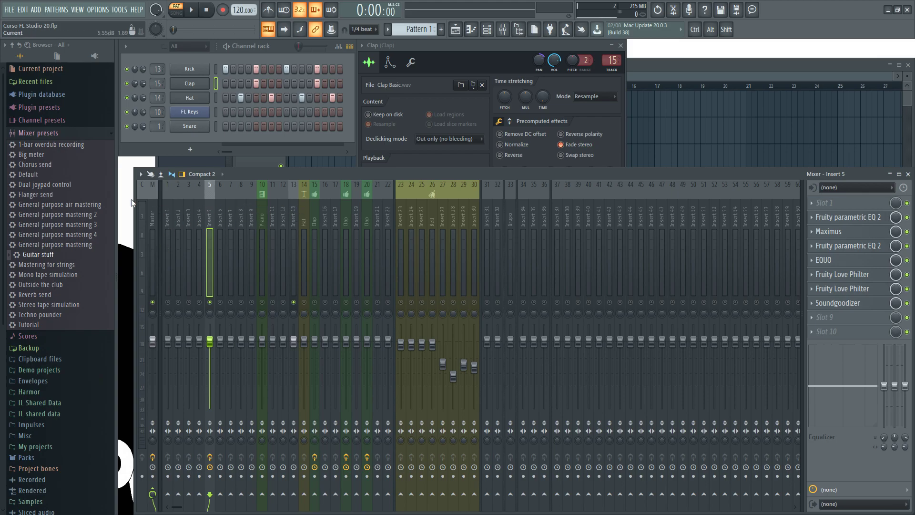
- Collapse the mixer presets list, route the FL Keys channel to mixer track 5 and play some notes through it
click(38, 133)
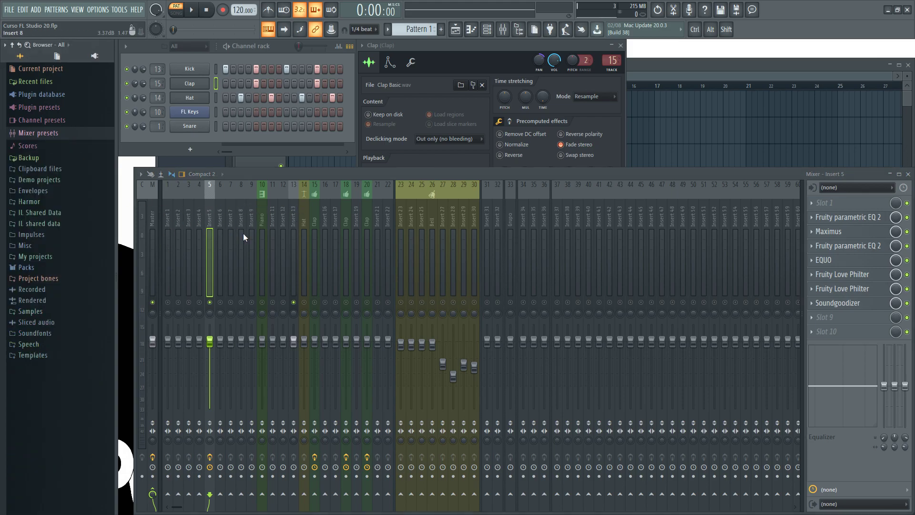
scroll(159, 112, down, 5)
key(q)
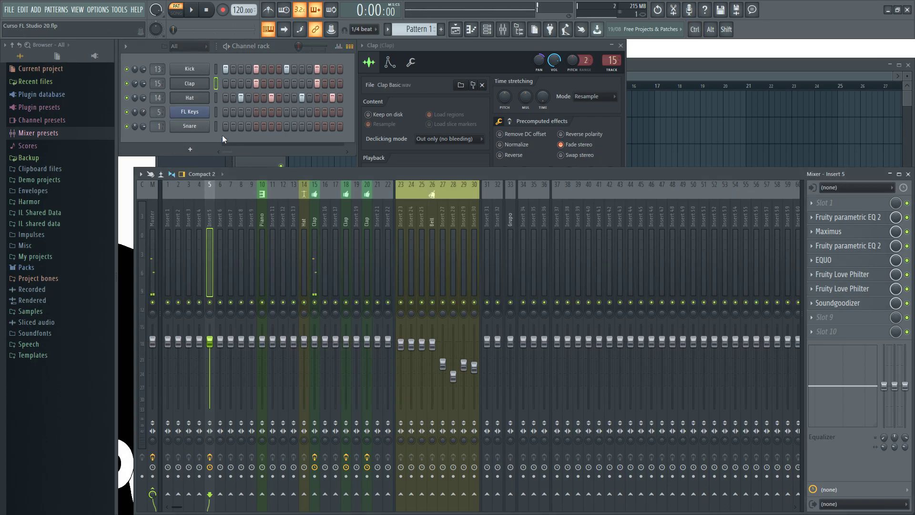
click(217, 115)
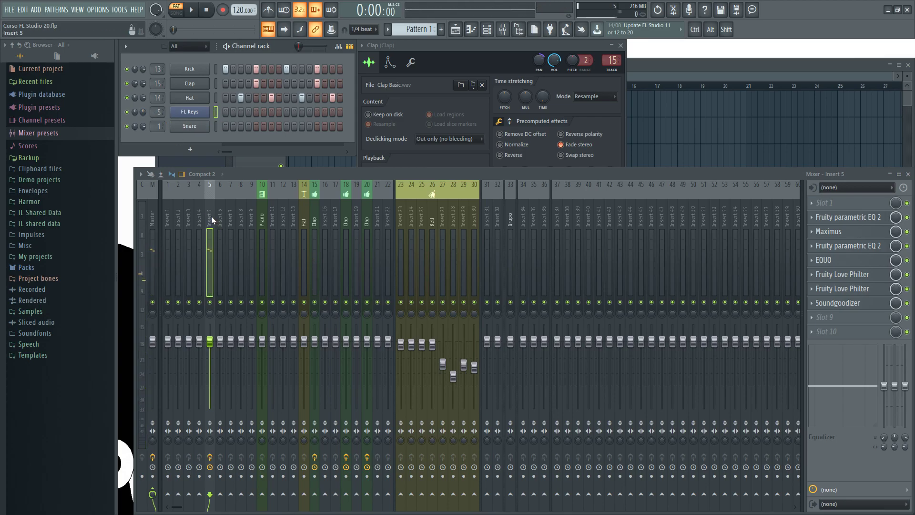
key(e)
key(q)
key(q)
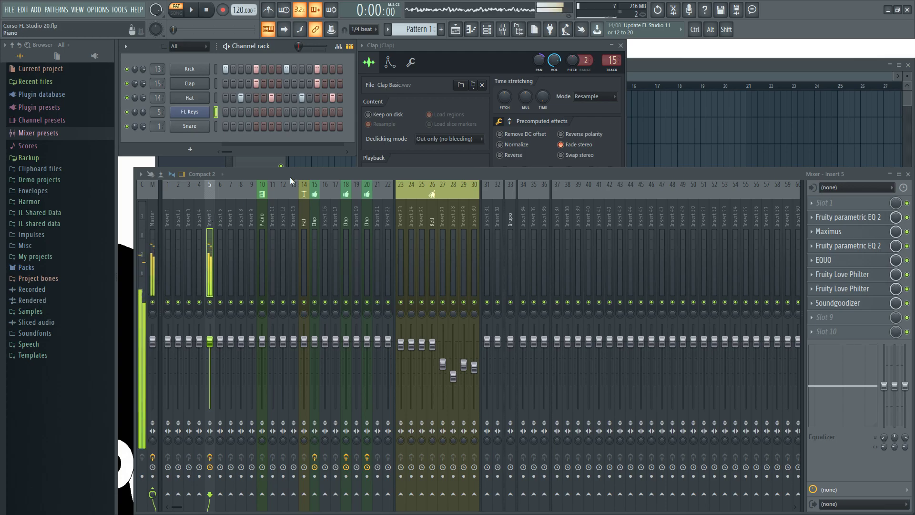
- Check the miscellaneous channel settings of Clap and FL Keys, and return to the mixer
click(411, 63)
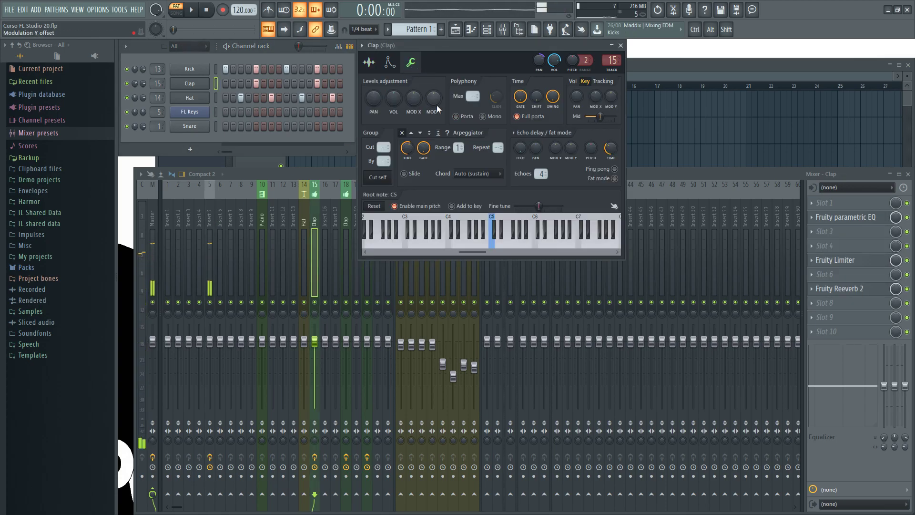
click(371, 65)
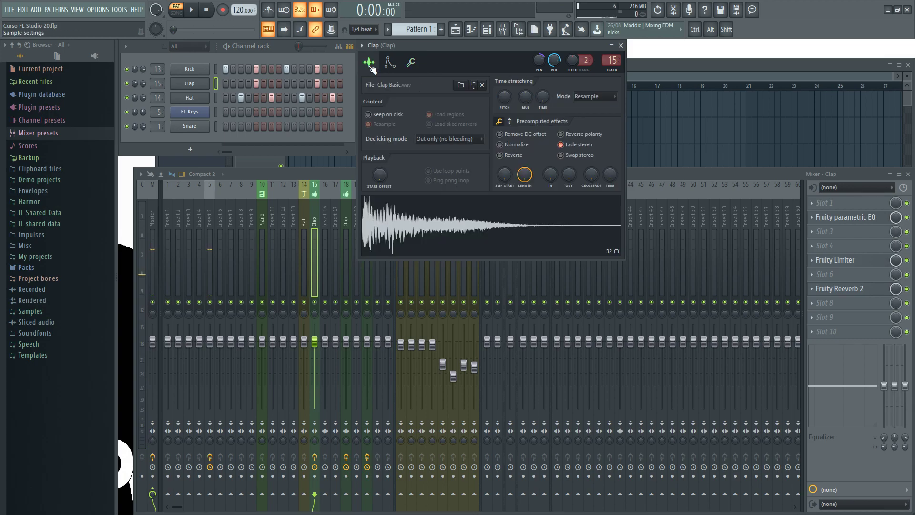
click(216, 113)
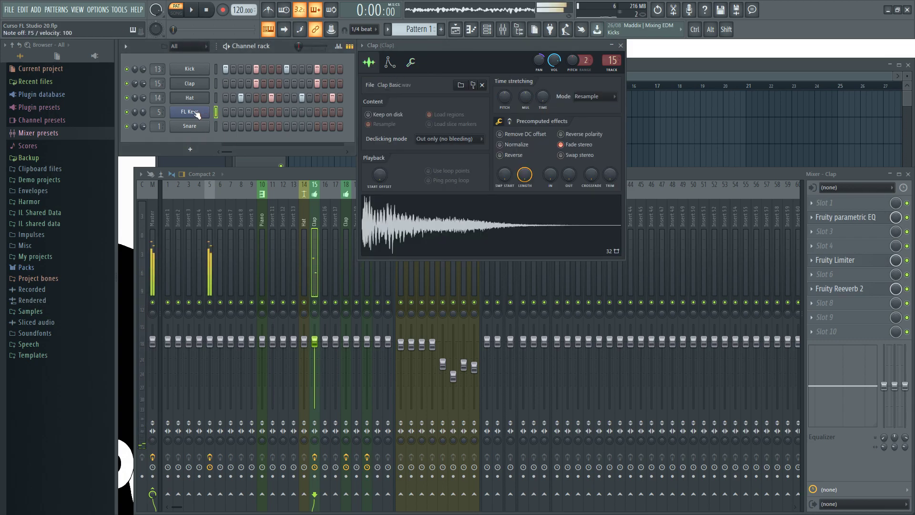
click(196, 113)
click(279, 158)
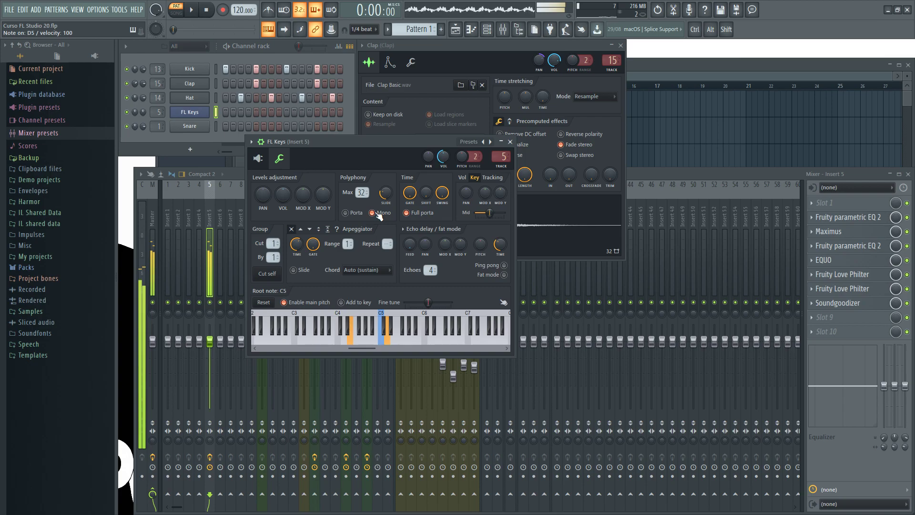
click(511, 142)
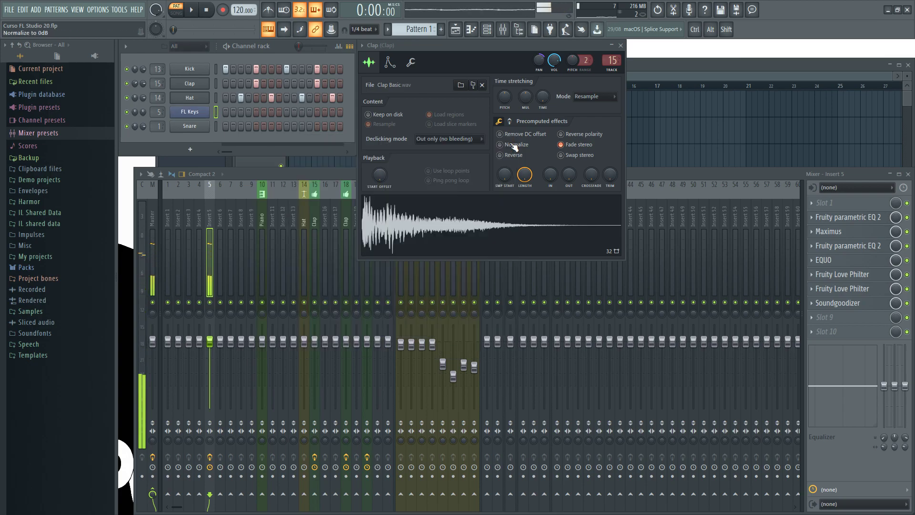
click(661, 175)
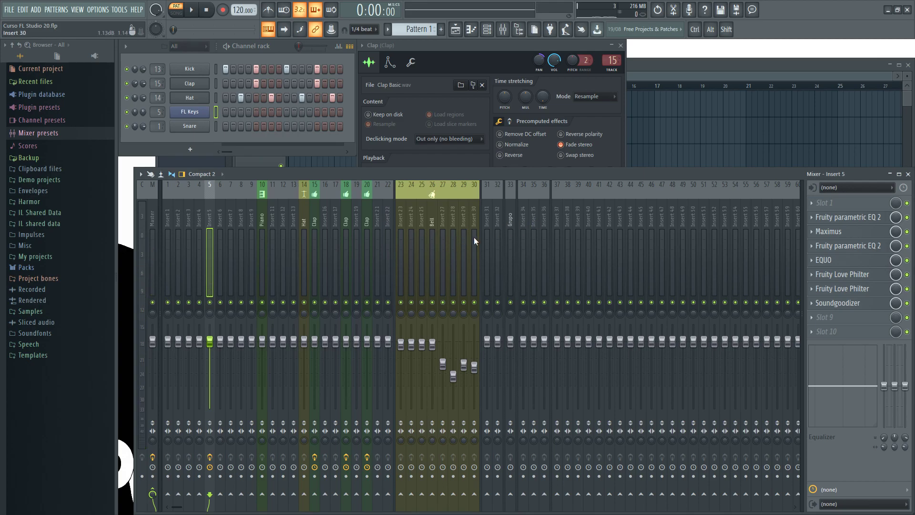
click(566, 215)
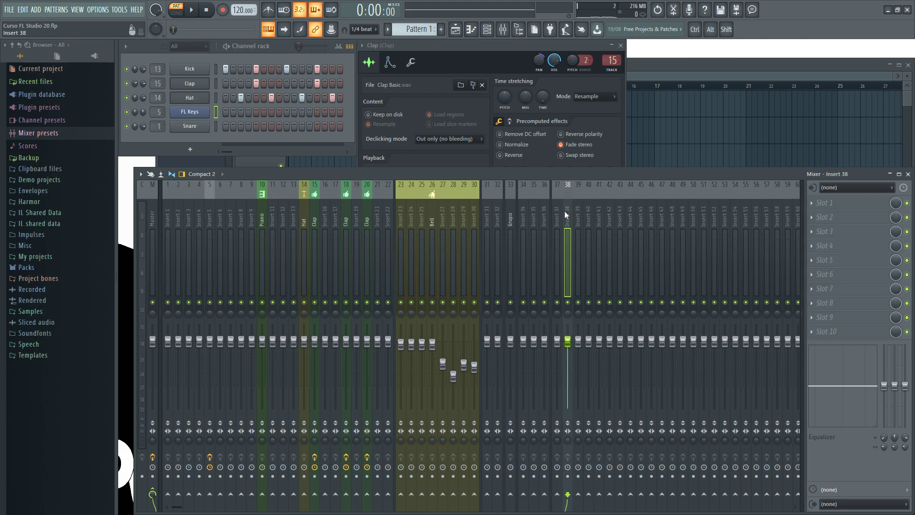
click(814, 204)
click(601, 173)
- Switch the plugin list for Insert 12's slot 1 to the Categories layout and from there to the Tree layout
click(293, 220)
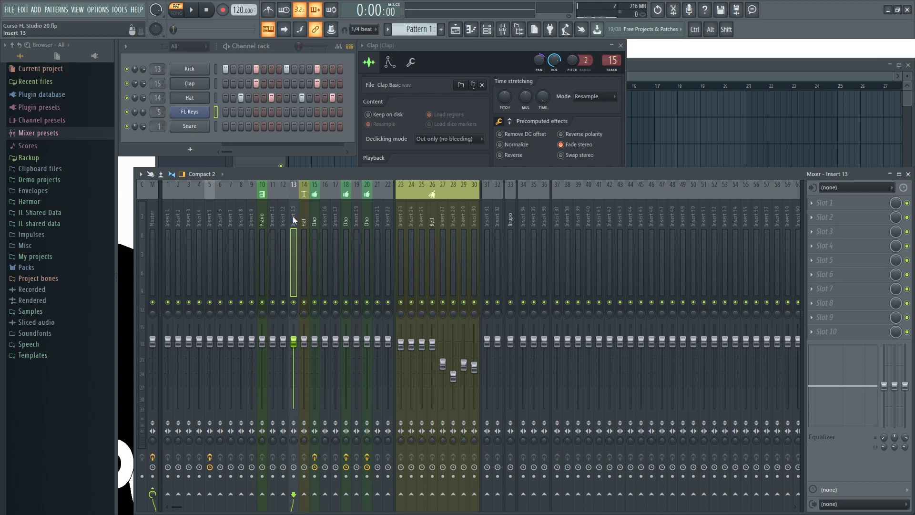
click(284, 217)
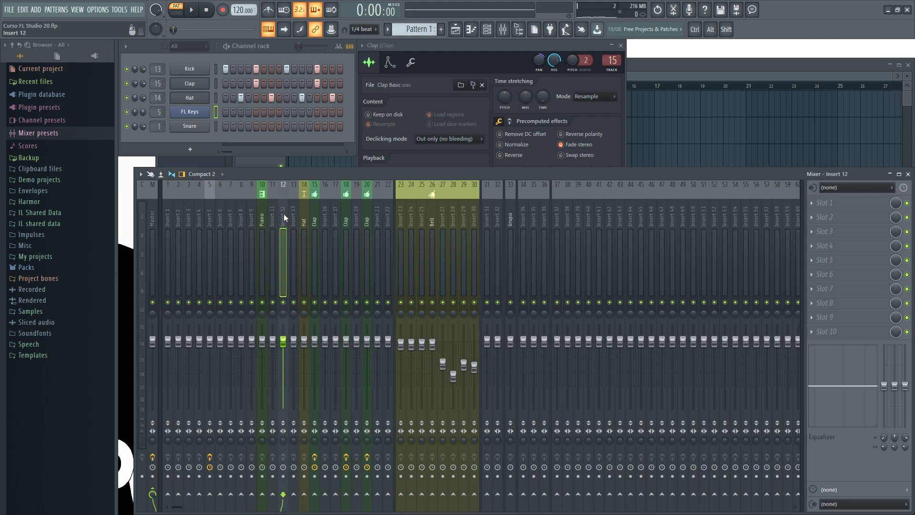
click(813, 203)
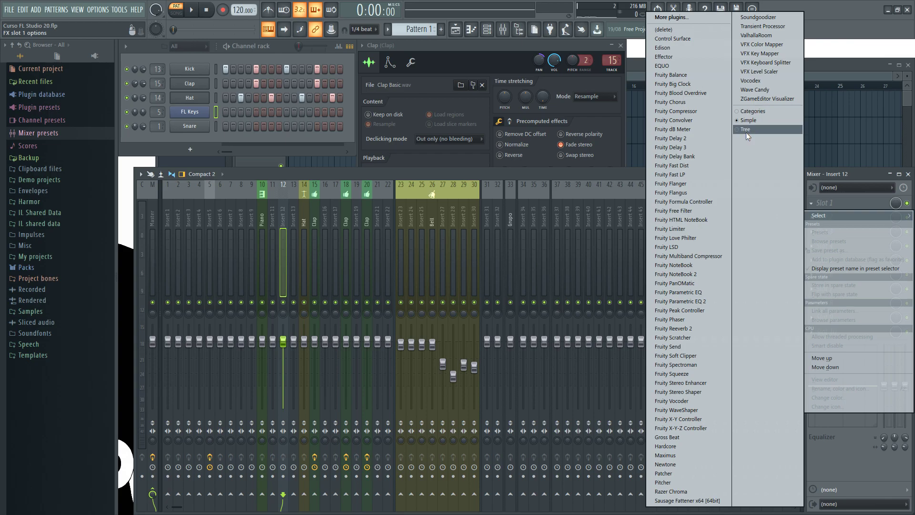
click(754, 112)
click(814, 203)
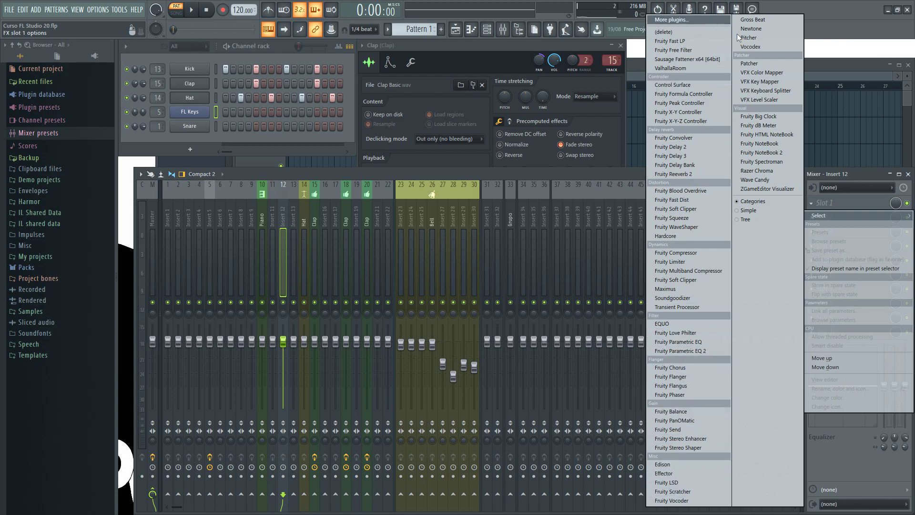
click(746, 220)
click(817, 204)
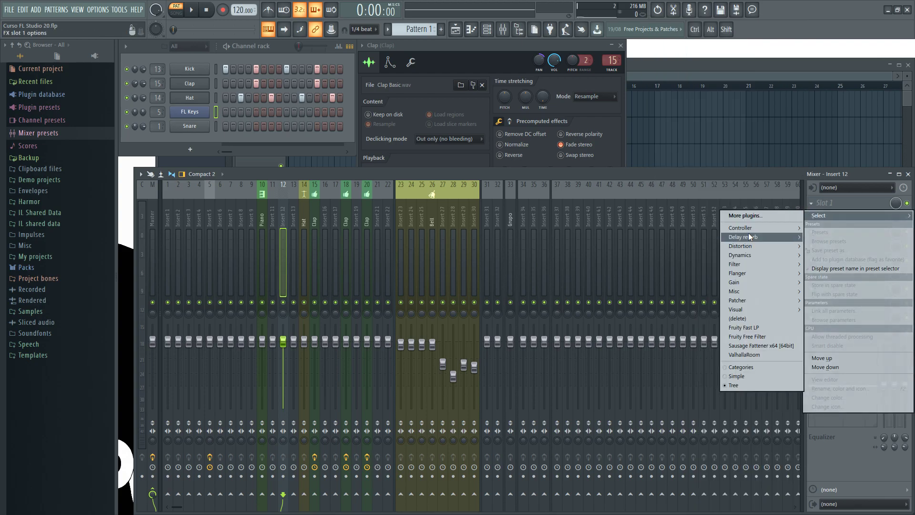
- Switch Insert 12's plugin list to the Simple layout and load Fruity Delay 2 into slot 1
mouse_move(747, 232)
mouse_move(750, 301)
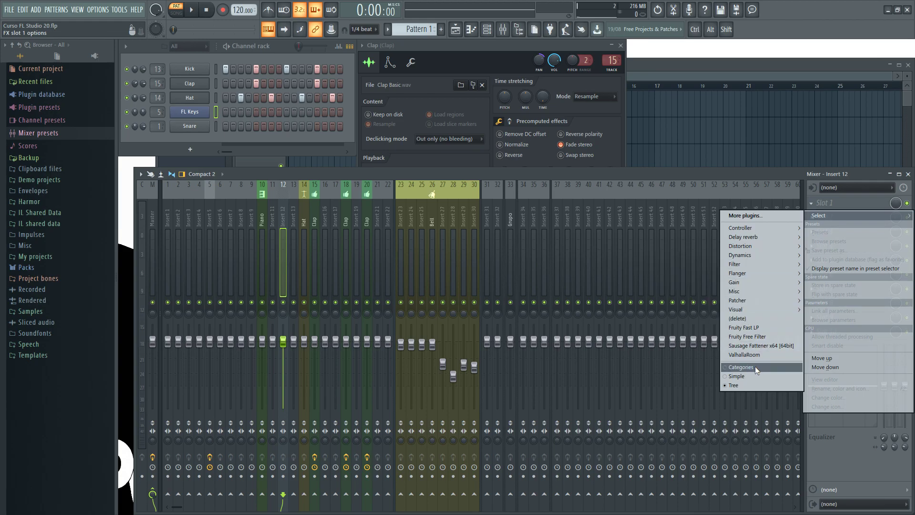
click(743, 377)
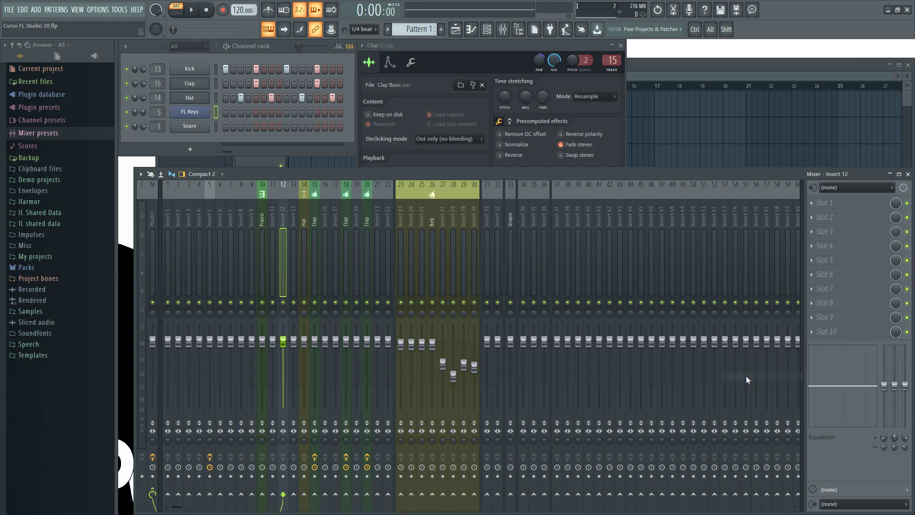
click(815, 205)
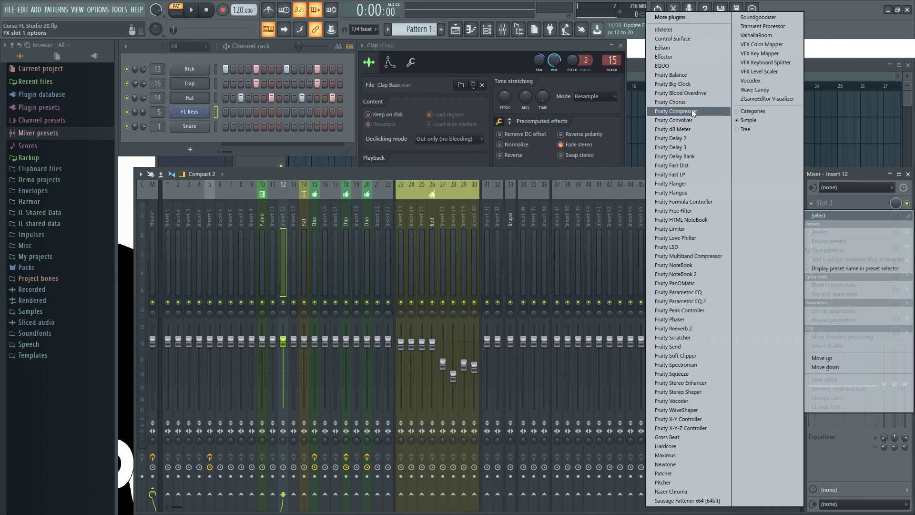
click(679, 138)
drag(301, 173, 475, 216)
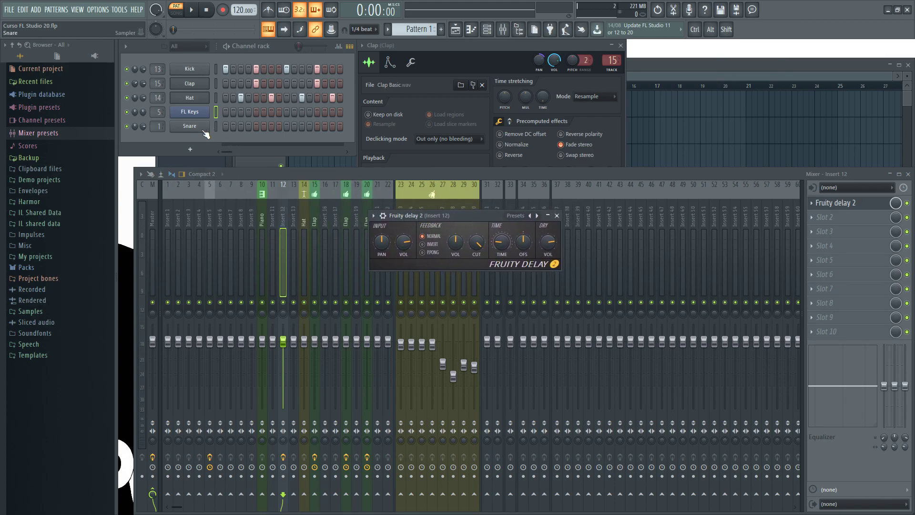
- Route the FL Keys channel to mixer track 12 and play some notes through Fruity delay 2
scroll(157, 112, up, 7)
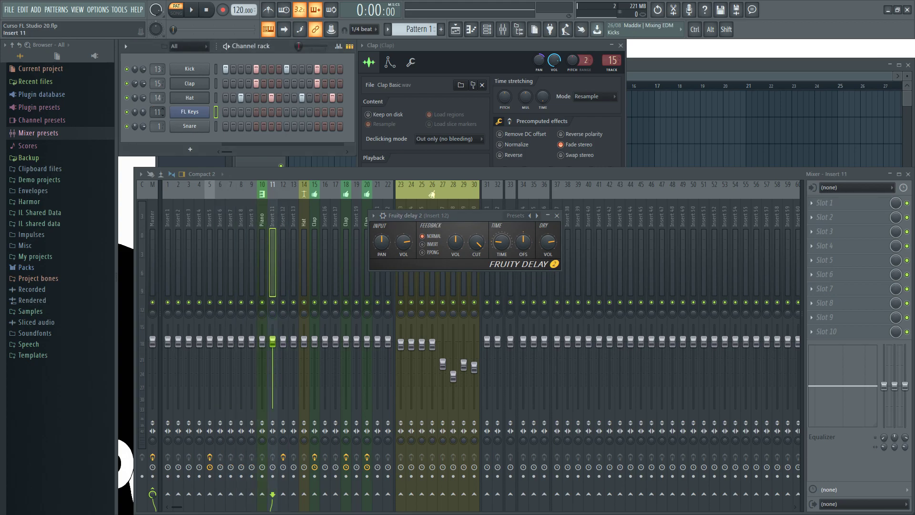
key(q)
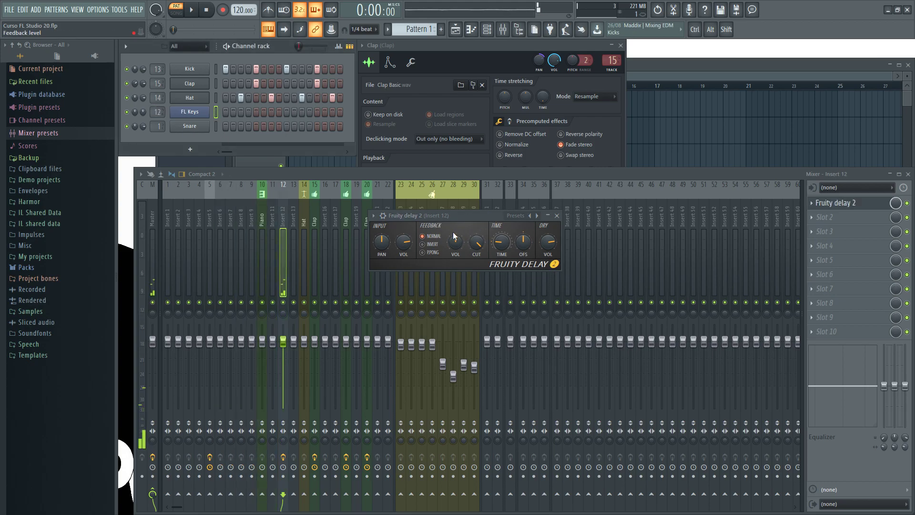
key(q)
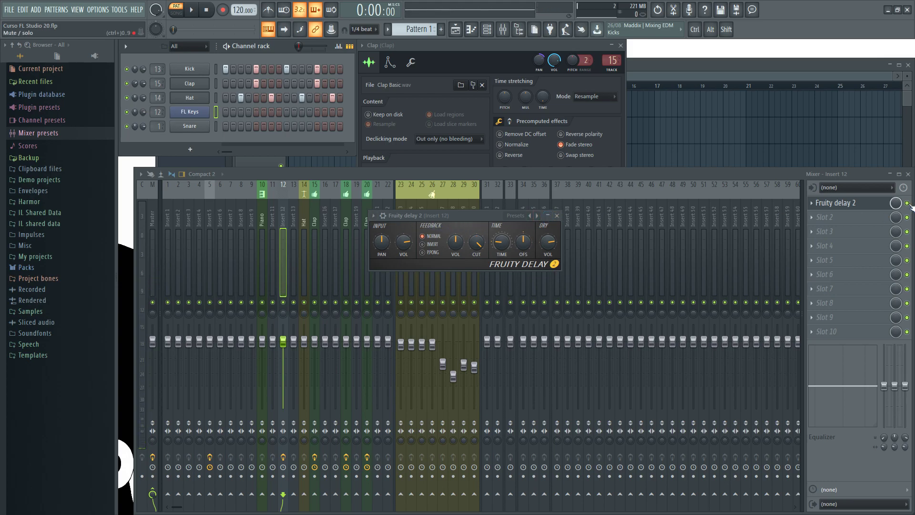
key(Escape)
key(q)
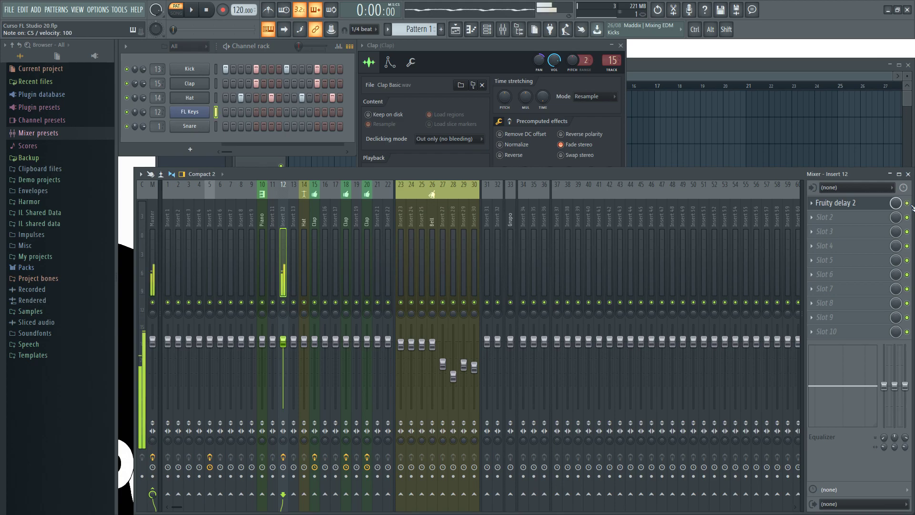
click(855, 207)
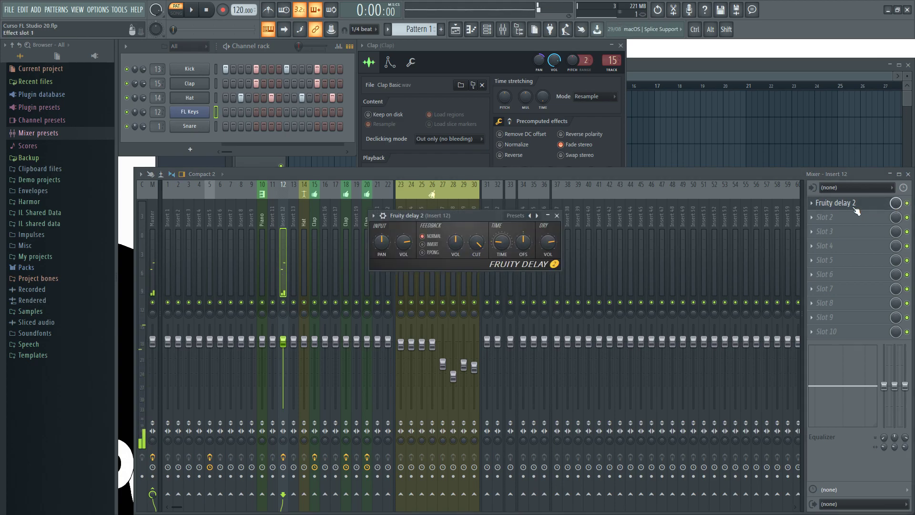
click(857, 210)
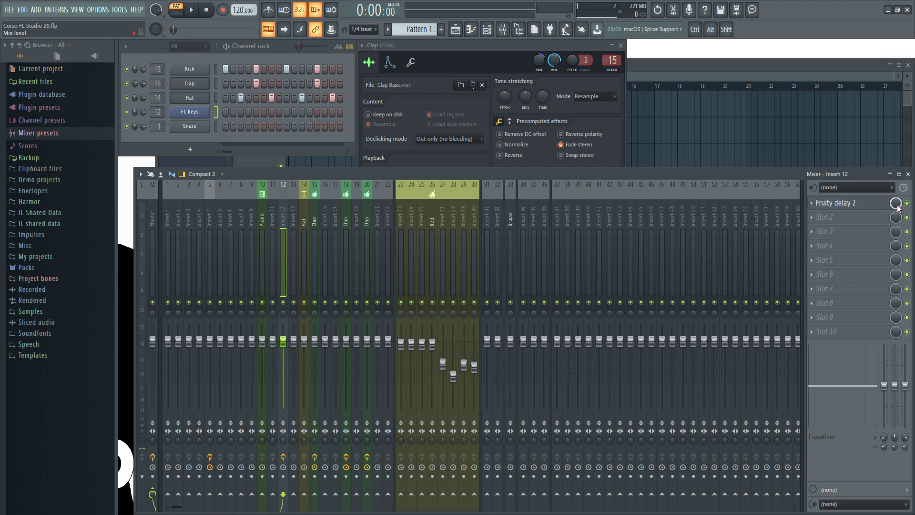
- Try lowering the mix level of Insert 12's slot 1, restore it to full and reopen Fruity delay 2
drag(897, 205, 897, 215)
click(853, 204)
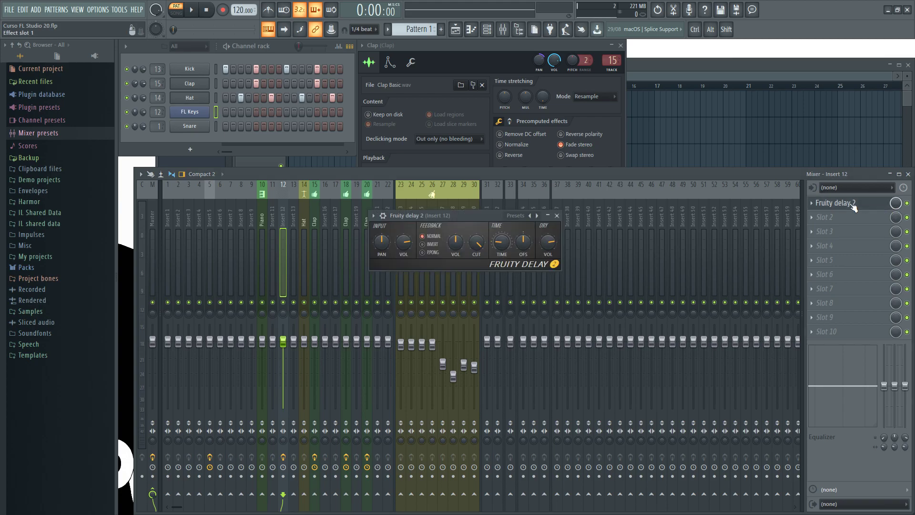
drag(474, 216, 484, 203)
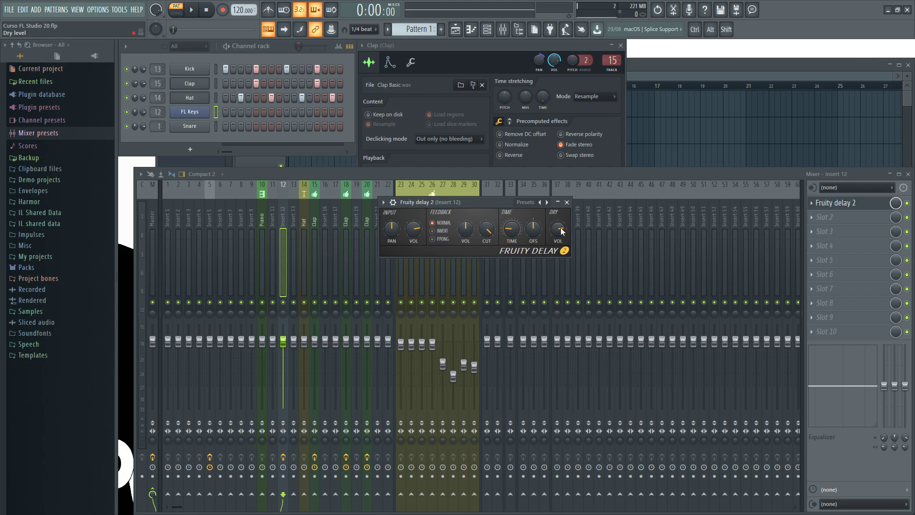
click(895, 203)
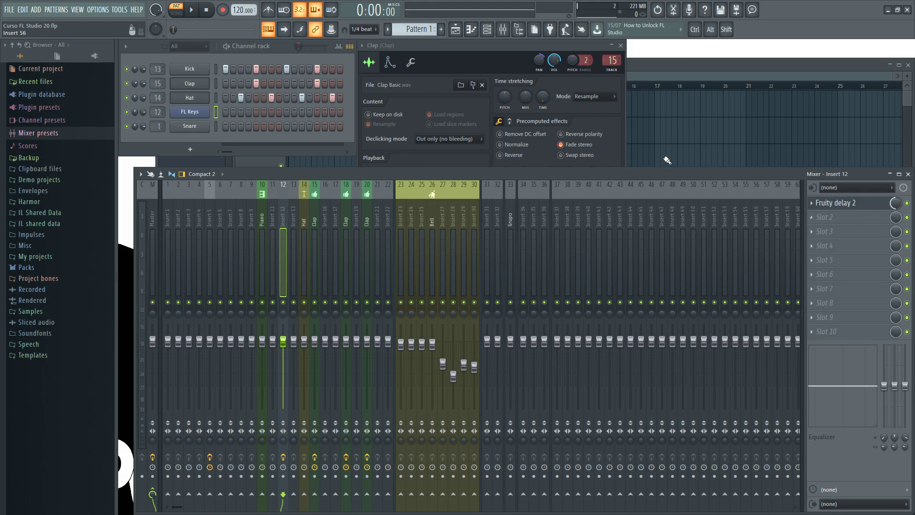
click(837, 209)
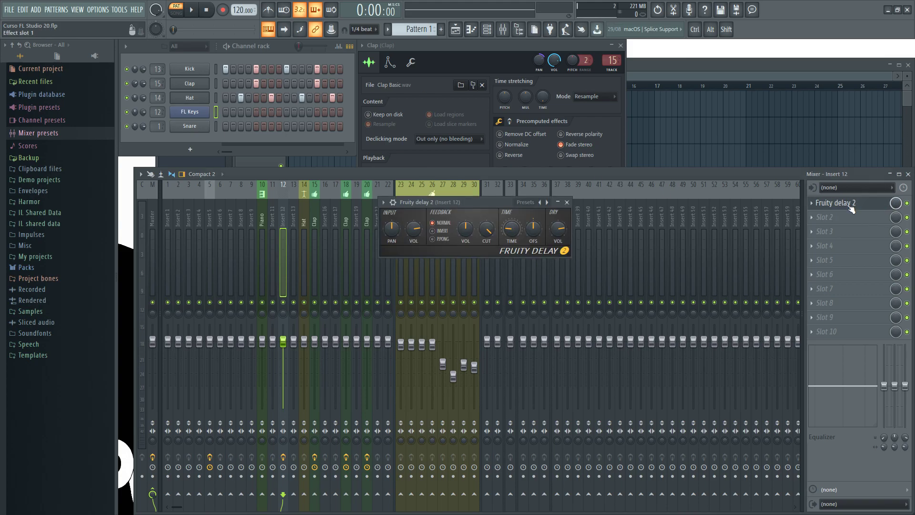
- Play notes through Fruity delay 2 with its dry volume and then its input volume fully down, restoring each level before closing the plugin
drag(497, 206, 537, 227)
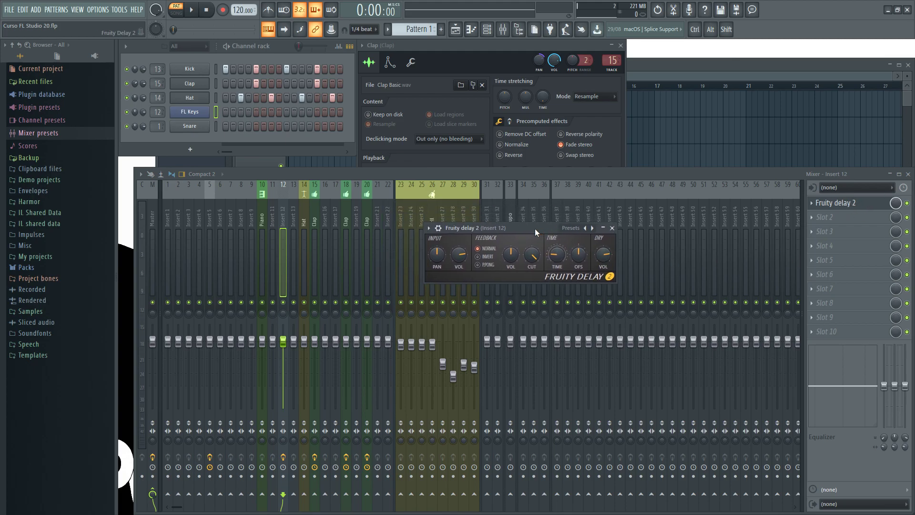
drag(596, 253, 596, 270)
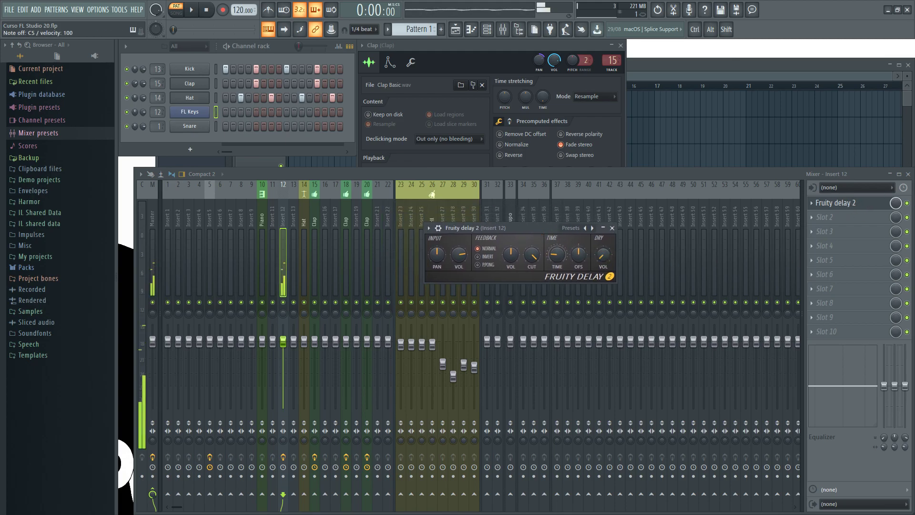
alt+click(603, 254)
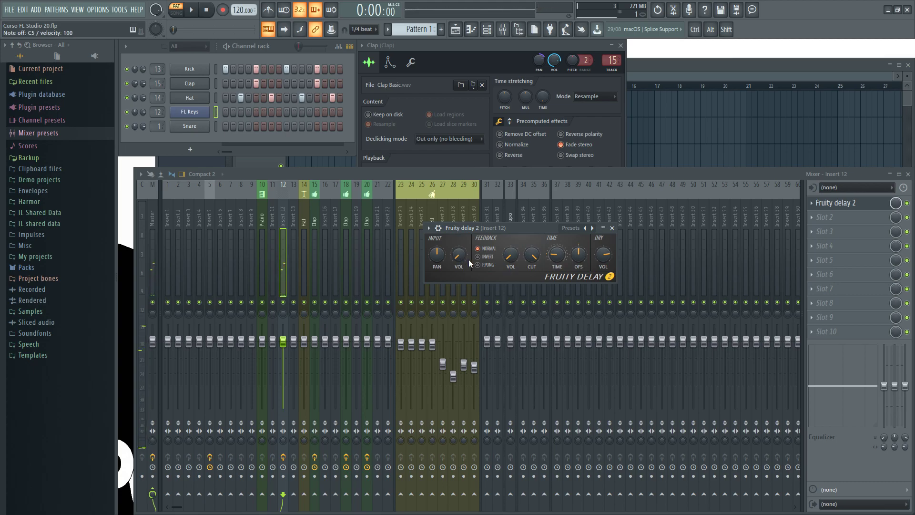
key(q)
key(q)
drag(459, 254, 458, 253)
key(q)
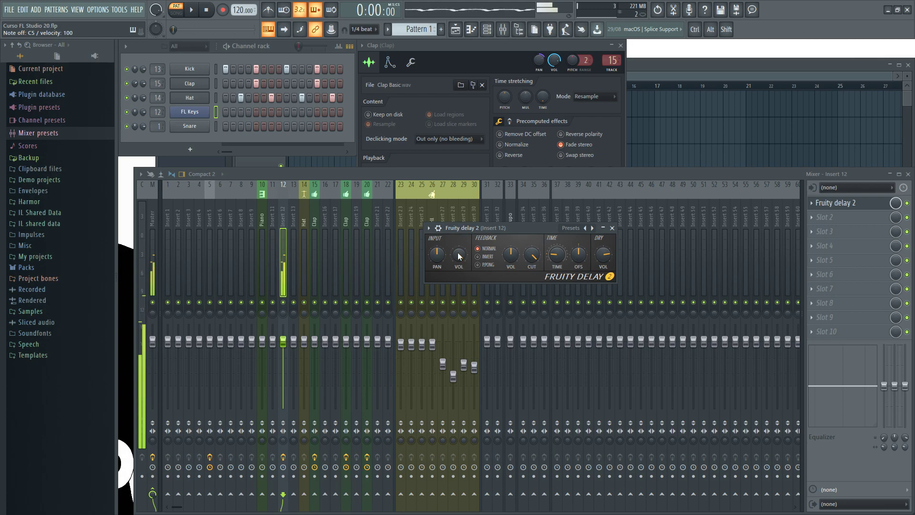
key(q)
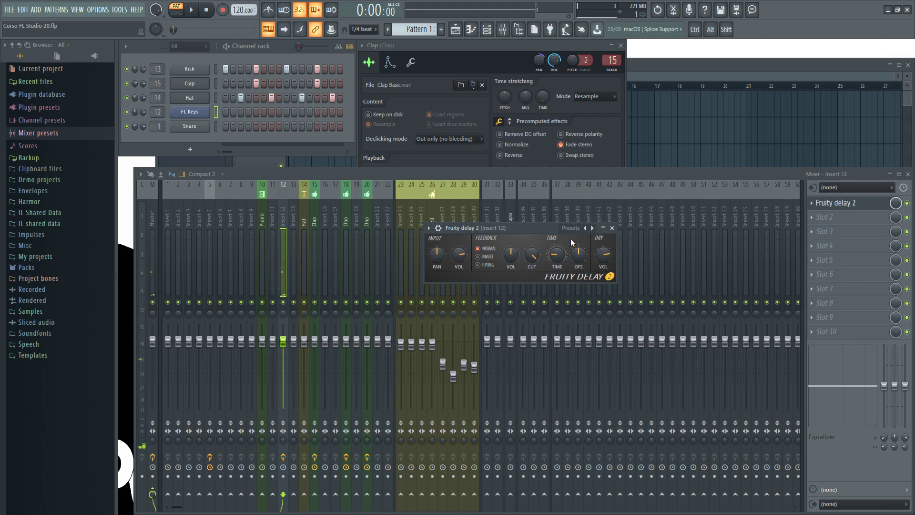
click(613, 228)
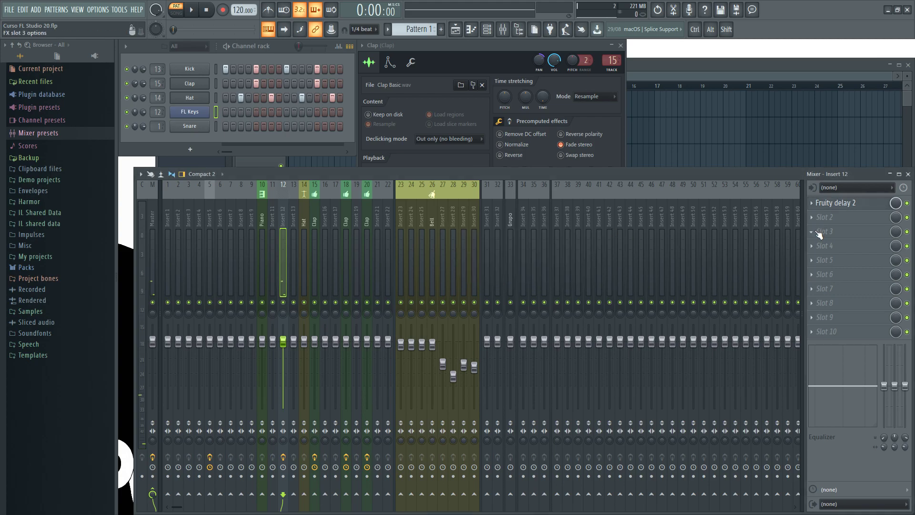
- Load Fruity Parametric EQ 2 into slot 3 of Insert 12 and enlarge its window
click(818, 232)
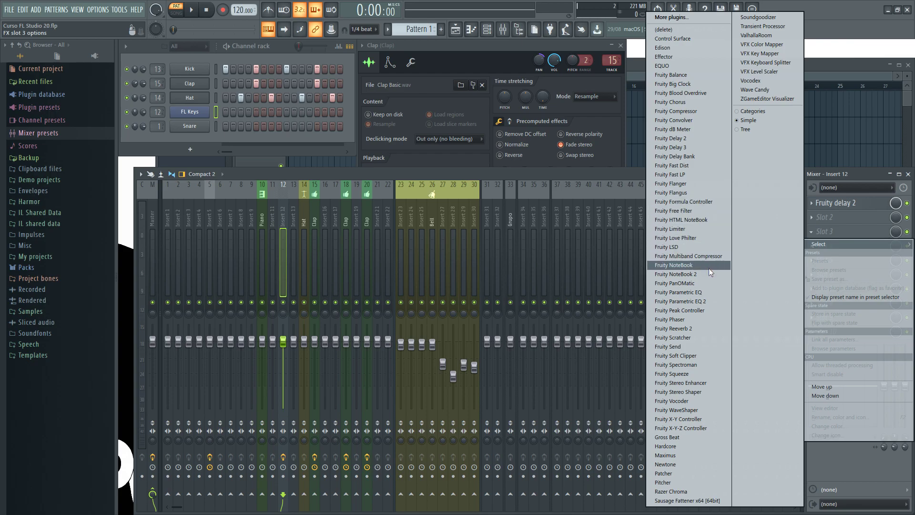
click(699, 300)
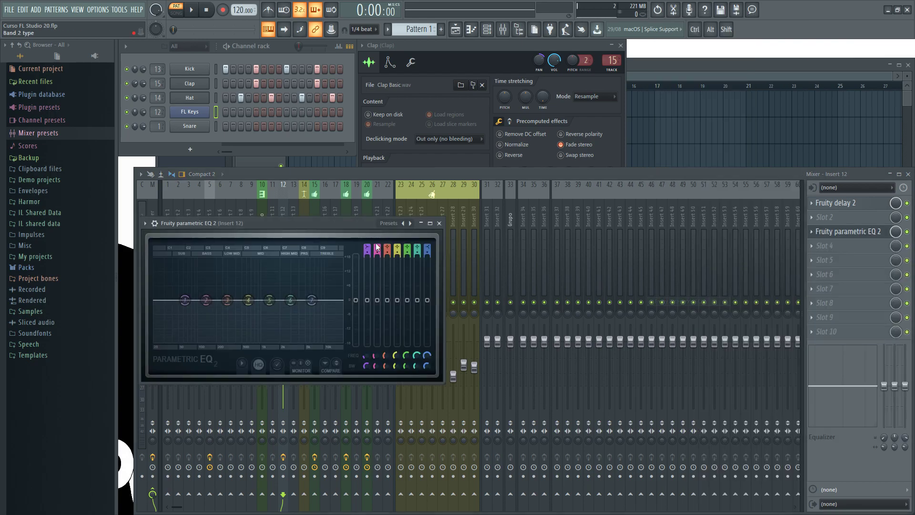
drag(390, 203, 461, 165)
drag(561, 328, 496, 377)
drag(426, 183, 444, 185)
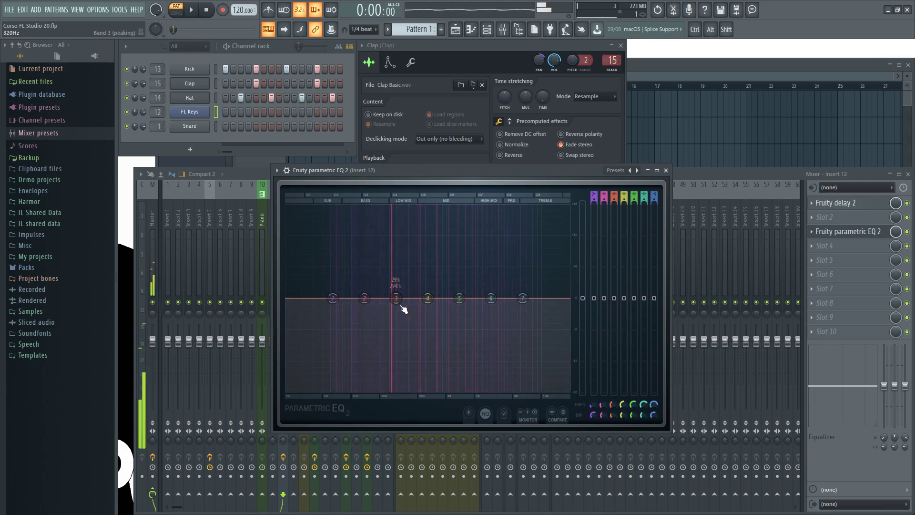
- Shape the EQ curve while playing notes, boosting band 4 and cutting bands 2 and 6, and close the equalizer
drag(492, 298, 507, 250)
drag(364, 299, 371, 251)
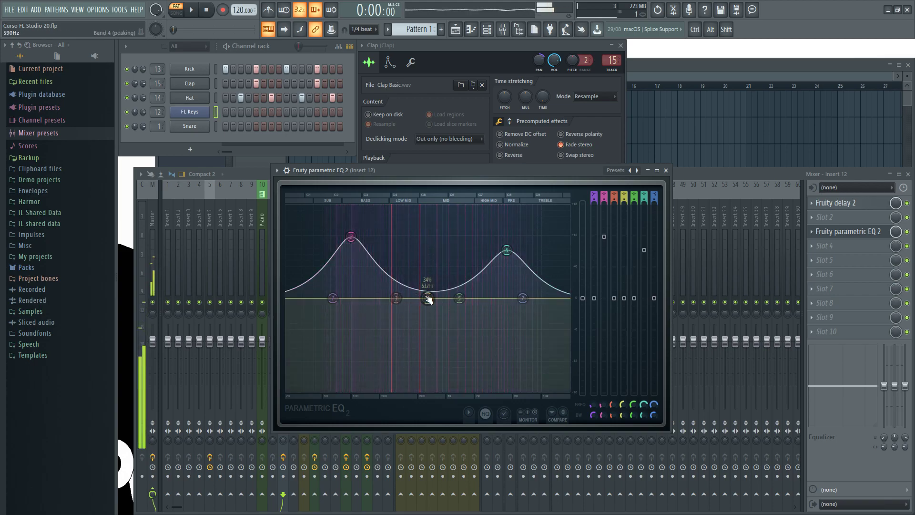
drag(428, 298, 431, 241)
drag(351, 237, 351, 353)
drag(507, 250, 505, 355)
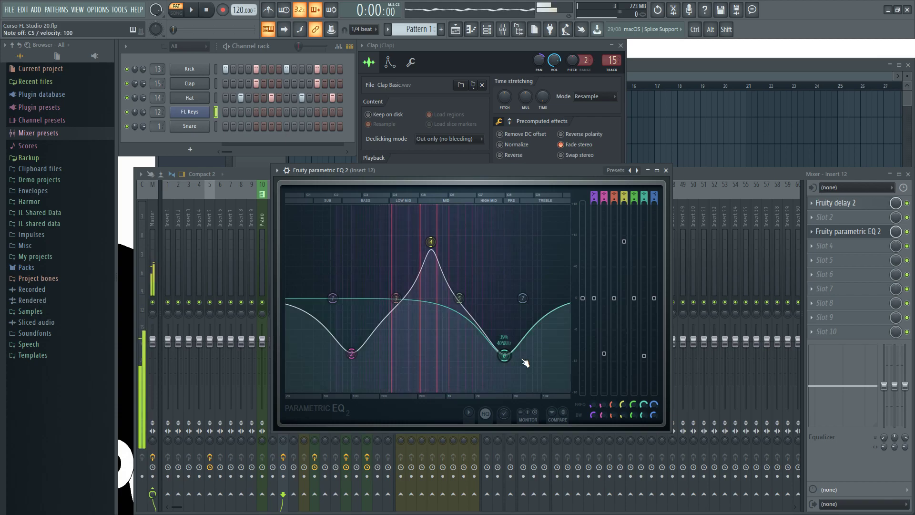
click(667, 171)
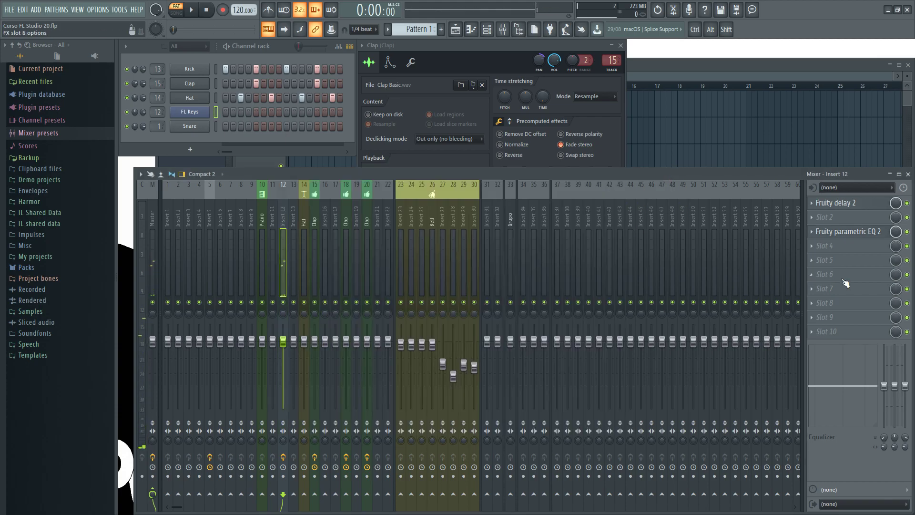
- Load Fruity Reeverb 2 into slot 5 of Insert 12, with the delay and EQ slots disabled
click(814, 262)
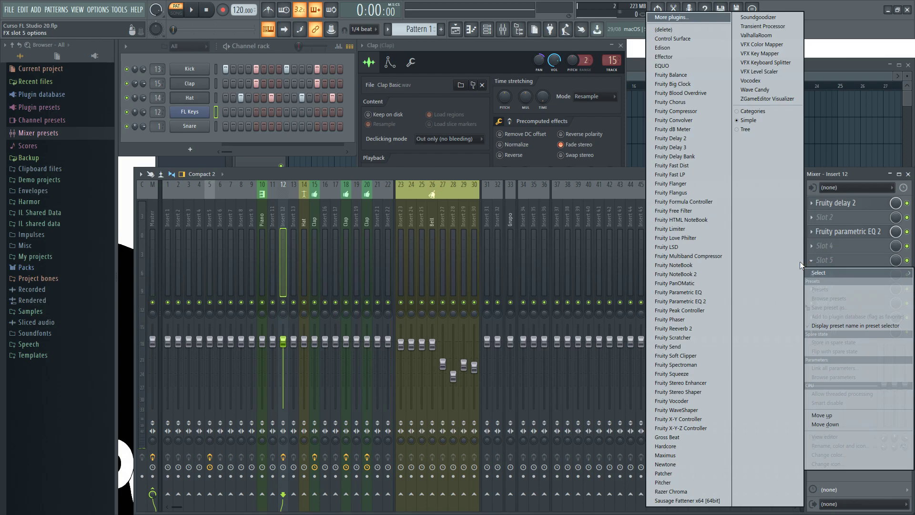
click(685, 328)
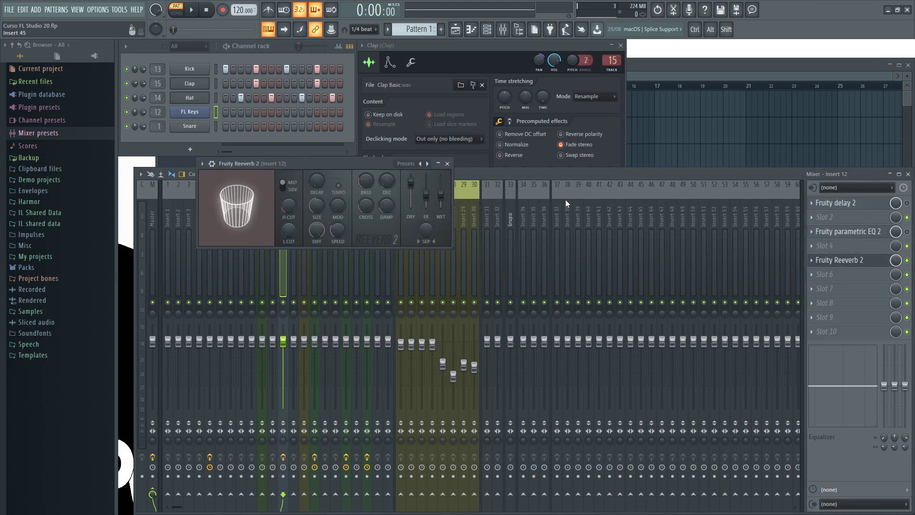
drag(364, 164, 423, 172)
- Raise the wet level of Fruity Reeverb 2 and place its window lower over the mixer
drag(493, 214, 493, 200)
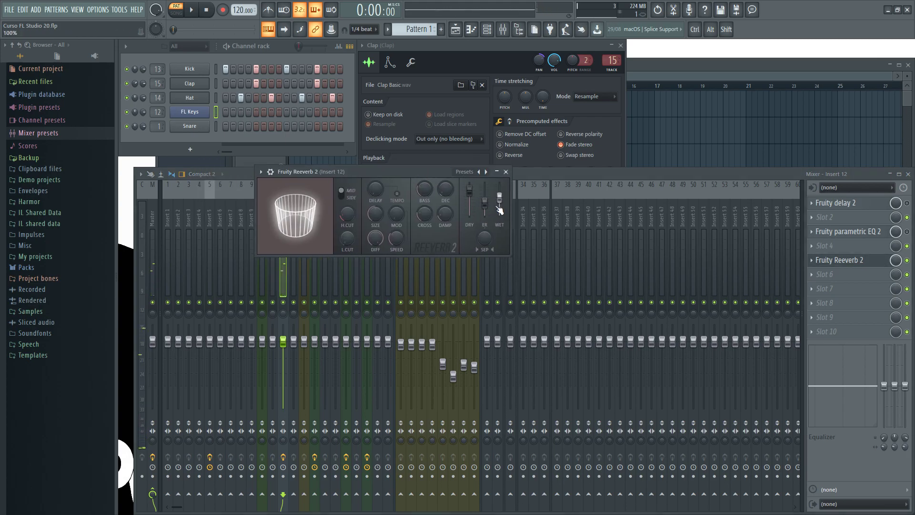
click(480, 171)
click(436, 170)
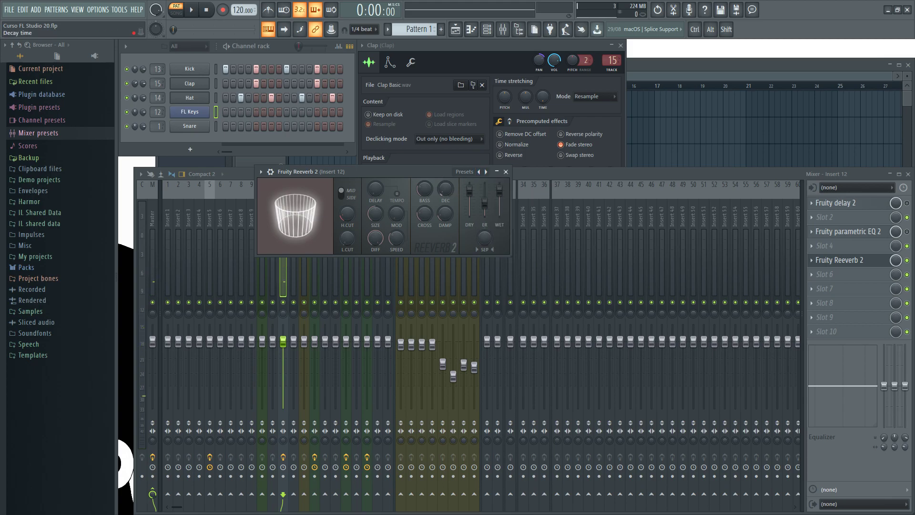
drag(436, 172, 432, 178)
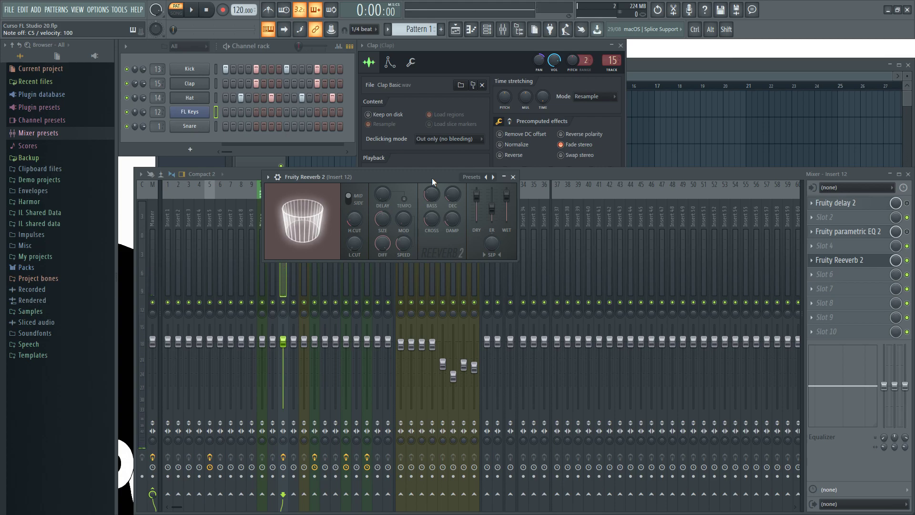
drag(426, 175, 456, 208)
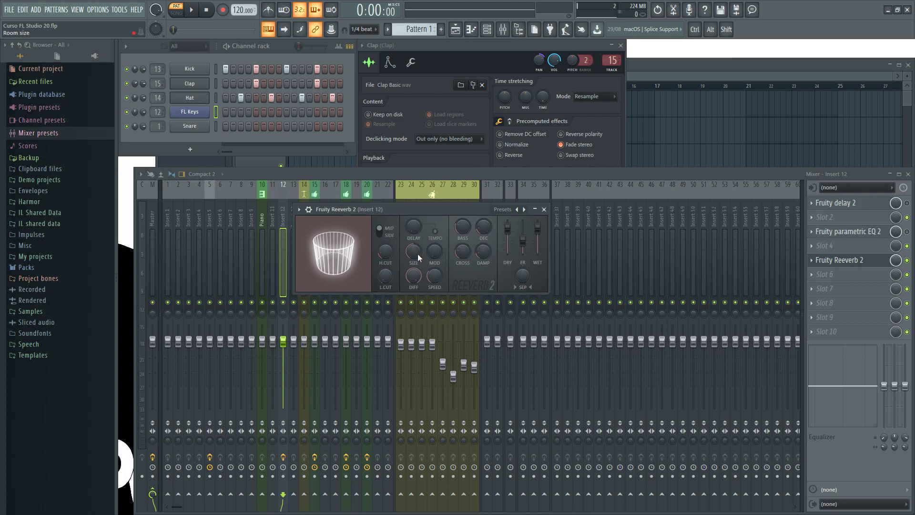
- Play notes with the reverb's room size at a very small setting, raise it to a large room, and close the plugin
drag(416, 251, 421, 270)
key(z)
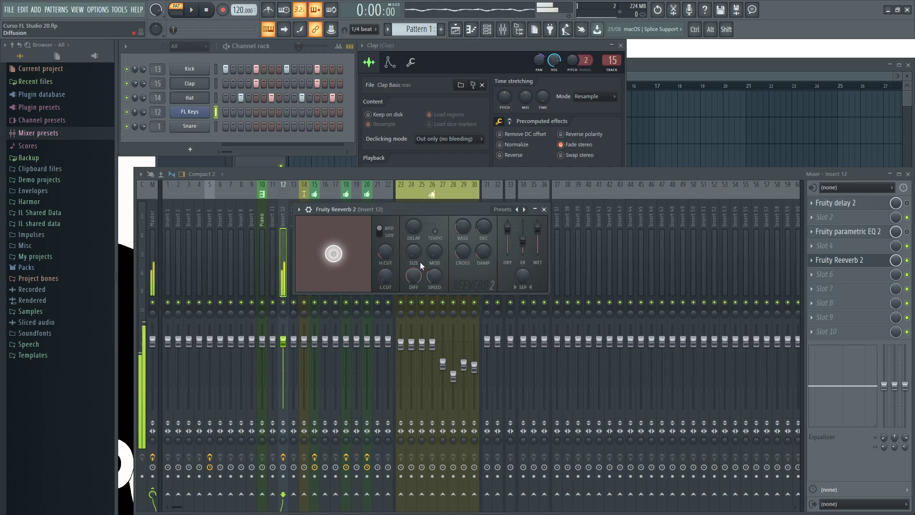
key(z)
scroll(413, 257, up, 5)
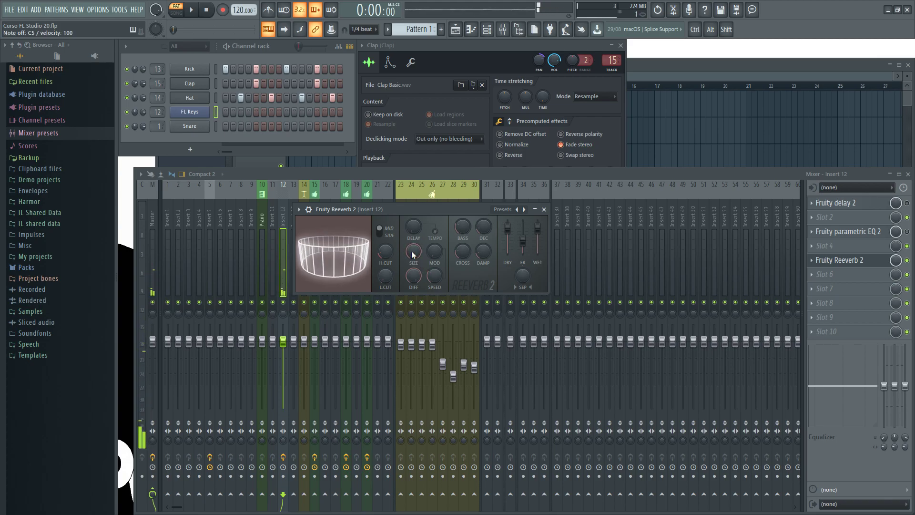
click(544, 210)
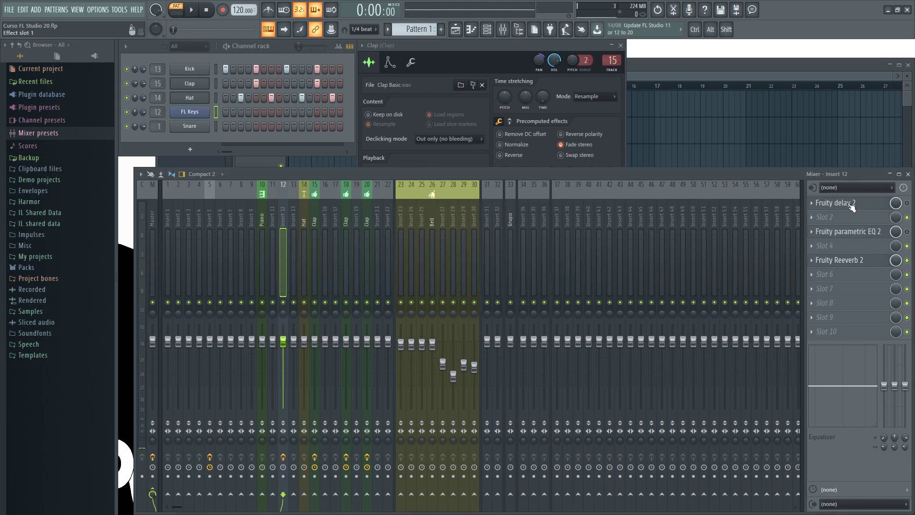
- Open and close the parametric EQ in slot 3 and the reverb in slot 5 of Insert 12
click(861, 234)
click(862, 235)
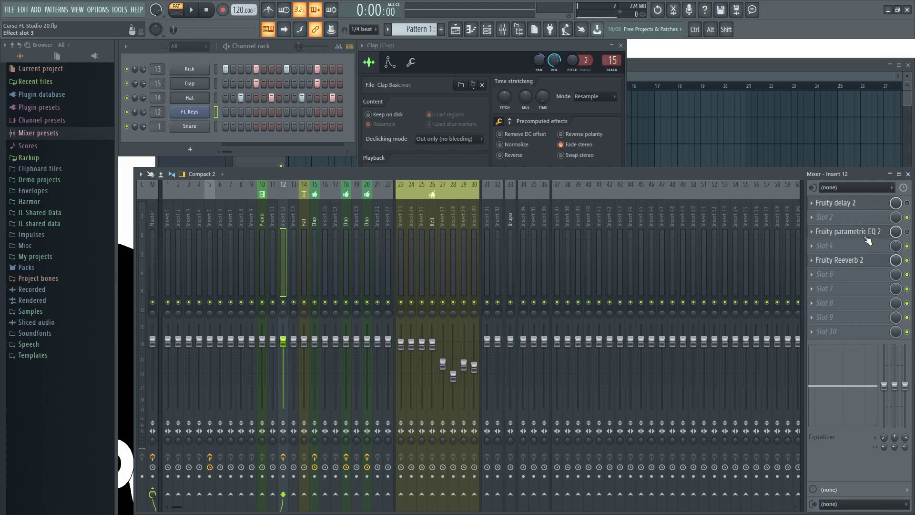
click(856, 264)
click(848, 264)
- Load Fruity Limiter into slot 8 of Insert 12 and route the Kick channel to mixer track 12
click(816, 307)
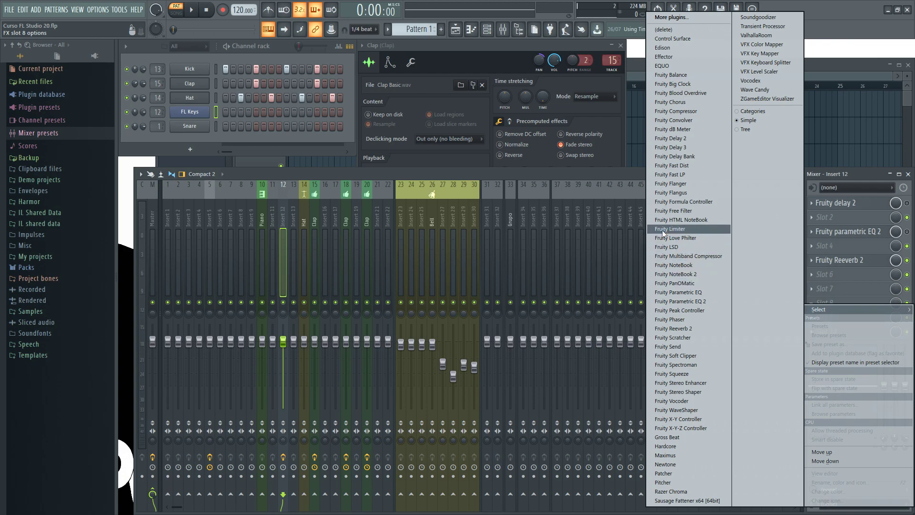
click(690, 230)
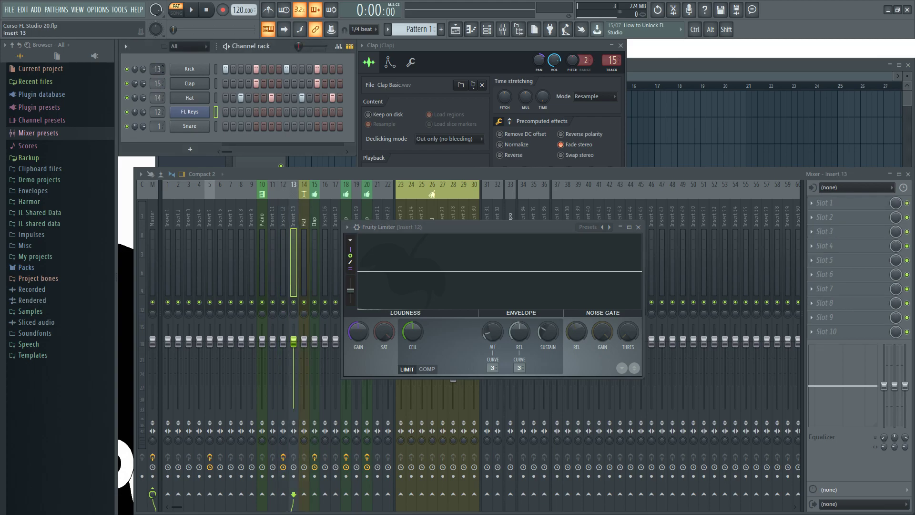
scroll(151, 71, down, 1)
click(215, 69)
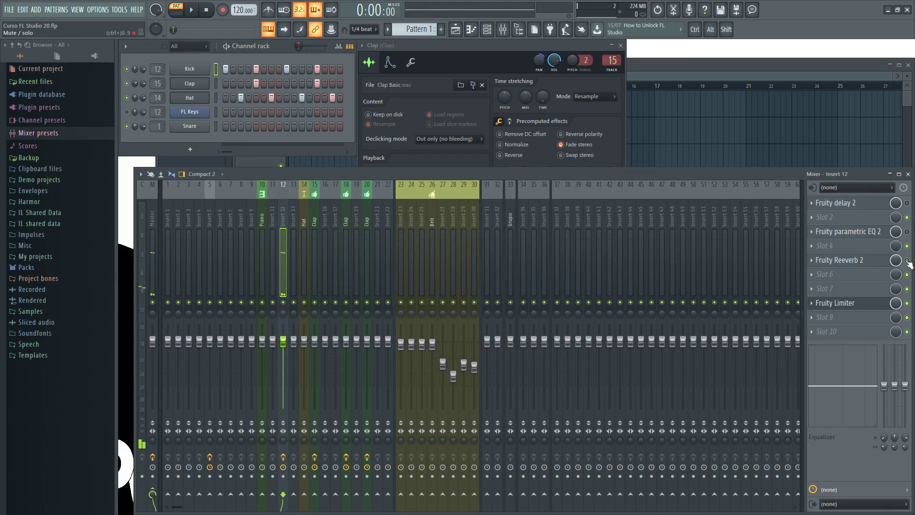
- Play kick notes through Fruity Limiter with the reverb slot disabled, and close the limiter window
key(z)
key(z)
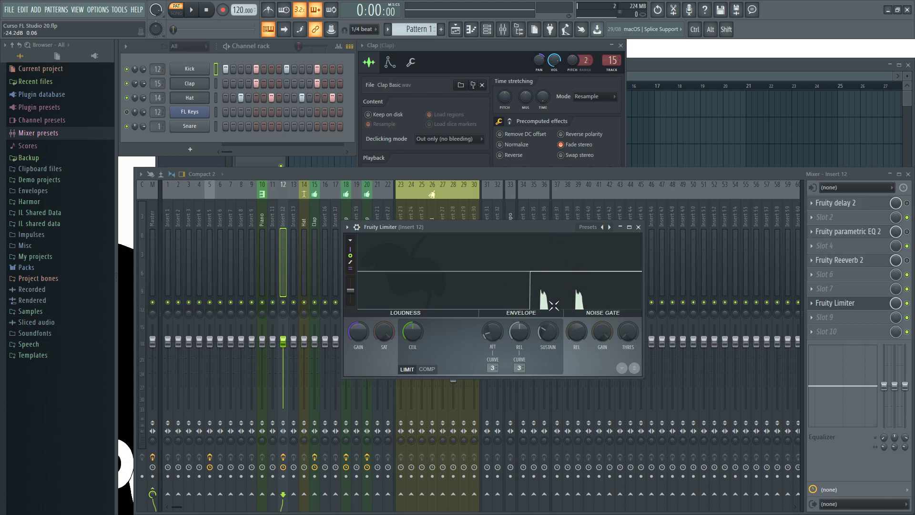
click(639, 227)
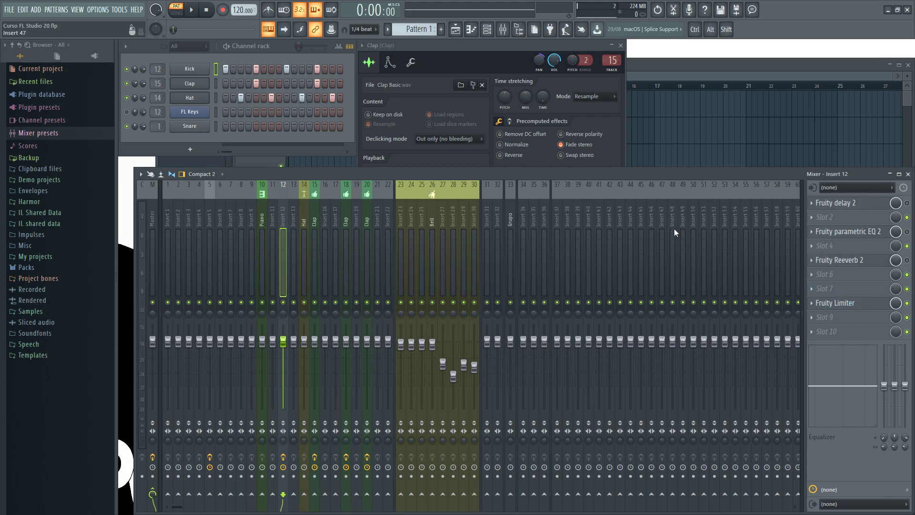
- Review the delay, EQ, reverb and limiter loaded on Insert 12 by opening their windows, and leave them closed
click(856, 205)
click(859, 232)
click(852, 260)
click(849, 305)
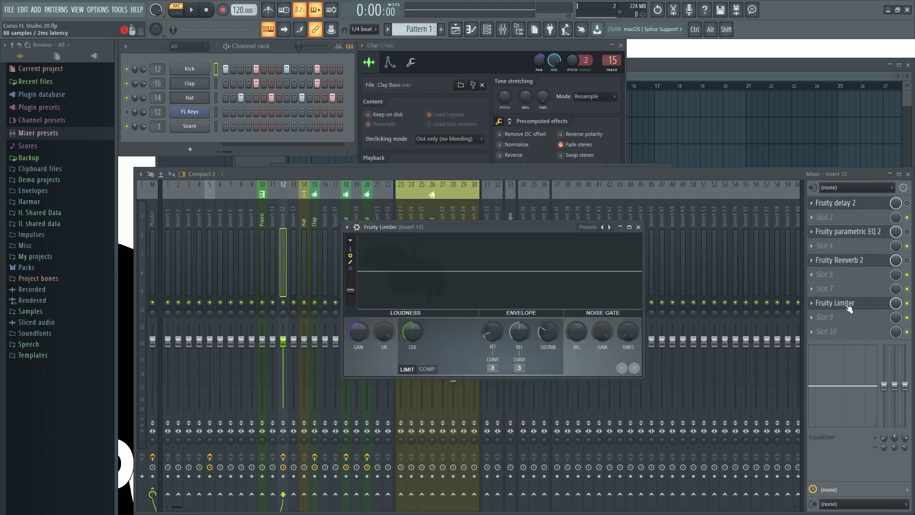
click(850, 304)
click(853, 205)
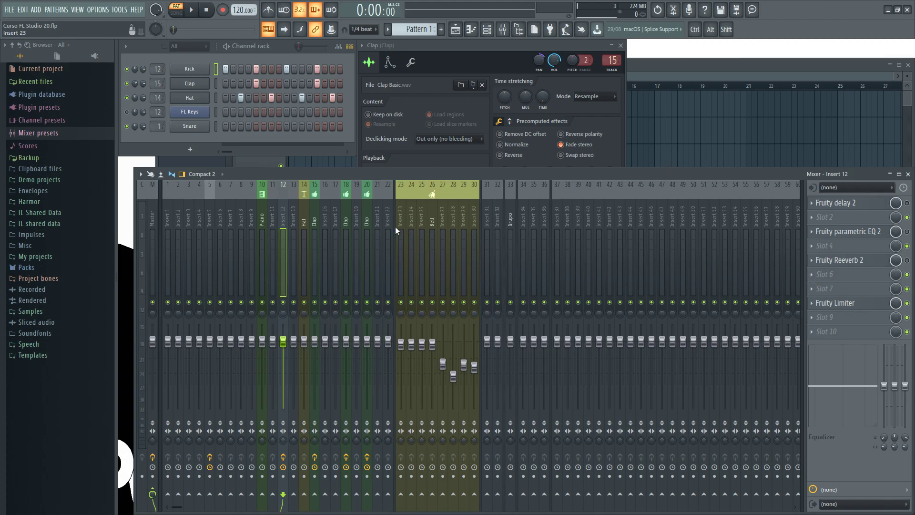
- Examine the file state and channel routing options of the Clap mixer track 20, and leave them unchanged
right_click(368, 216)
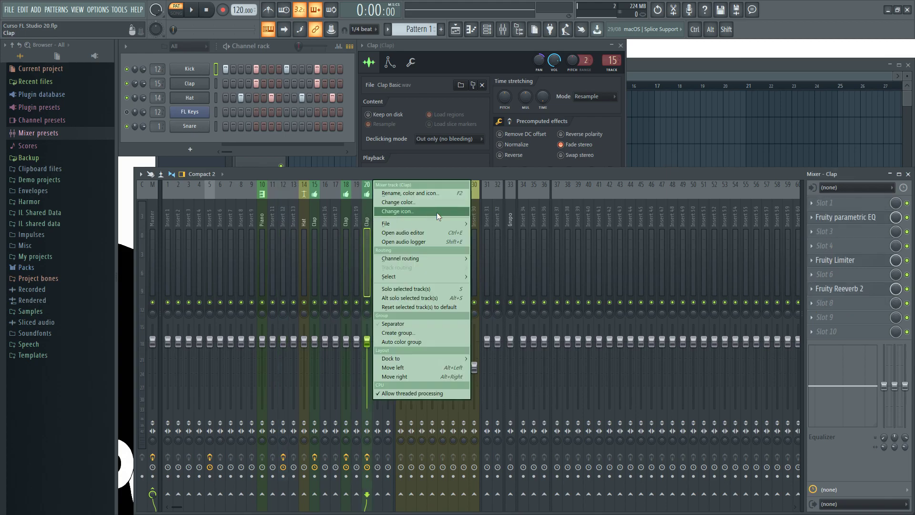
mouse_move(457, 225)
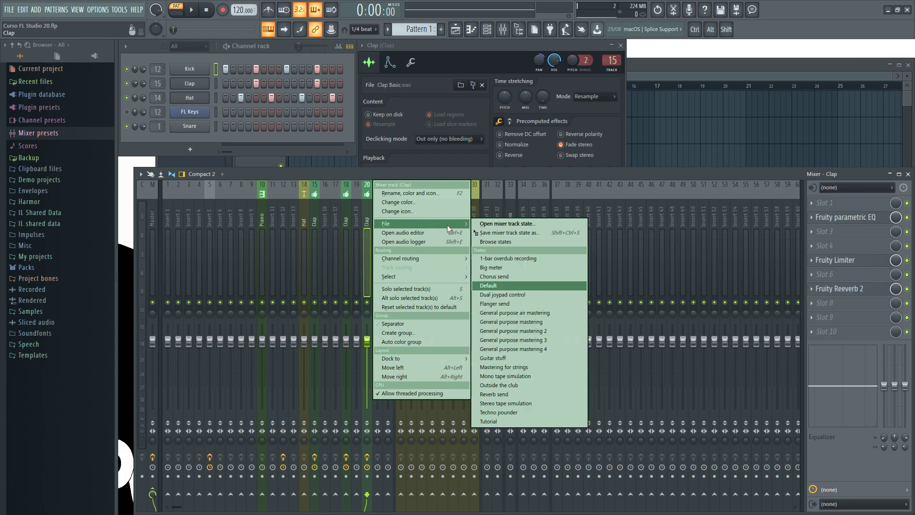
mouse_move(452, 258)
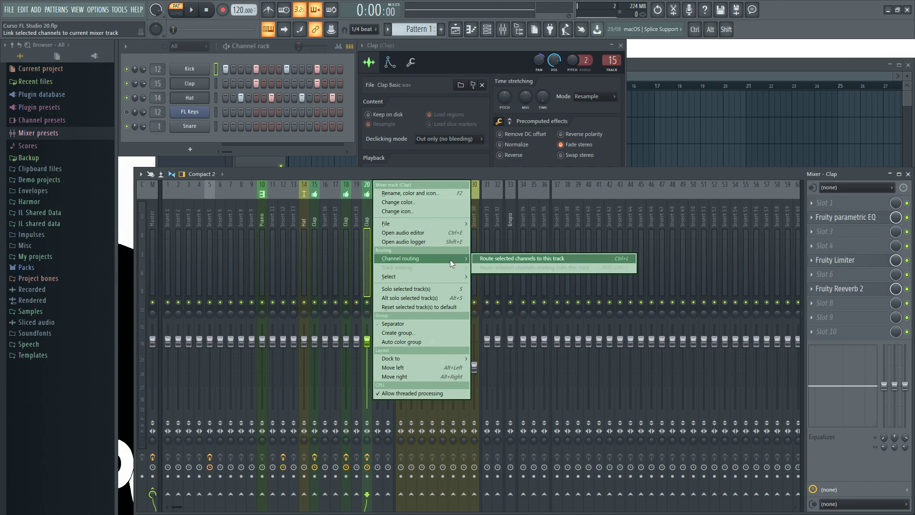
click(541, 176)
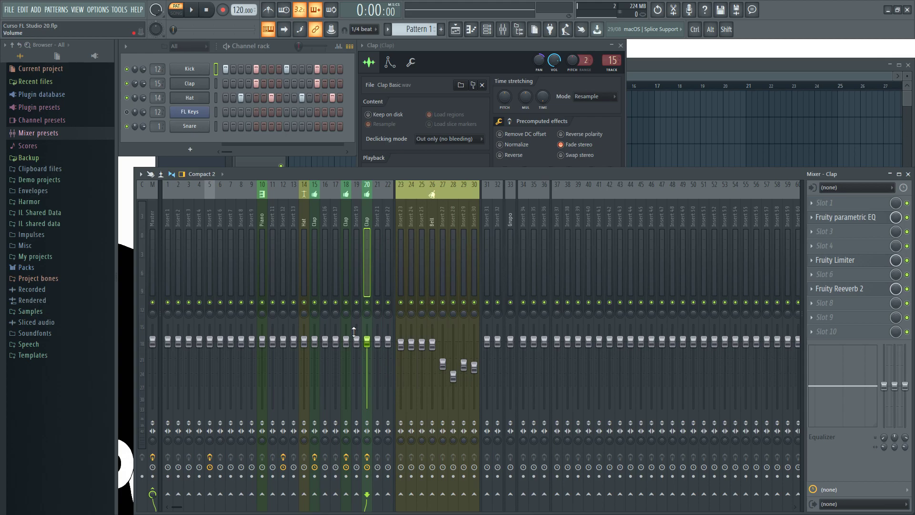